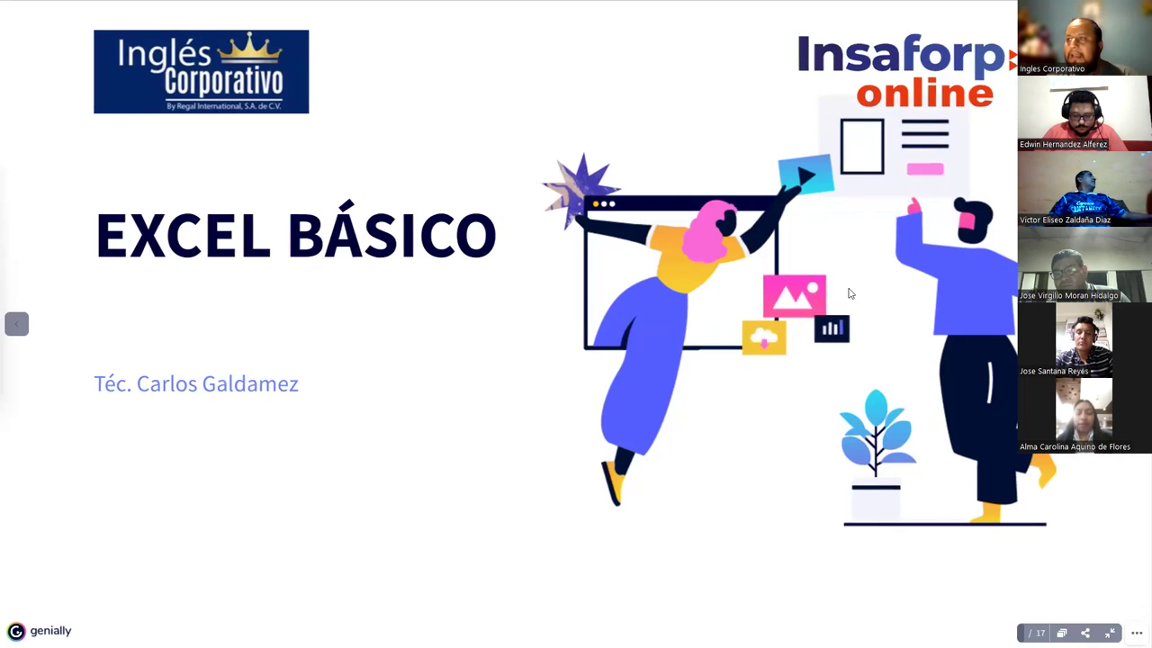
- Advance from the 'EXCEL BÁSICO' title slide to the Objetivo de la Sesión slide
key(Right)
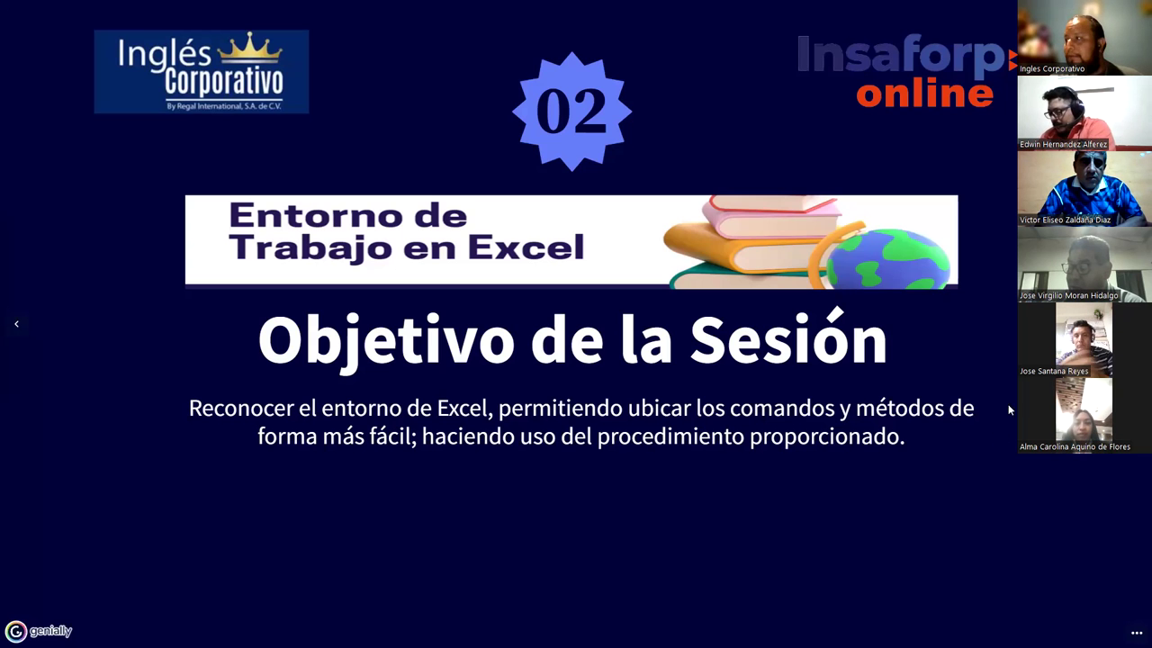
- Move forward to the 'Introducción:' slide about the Microsoft Excel working environment
key(Right)
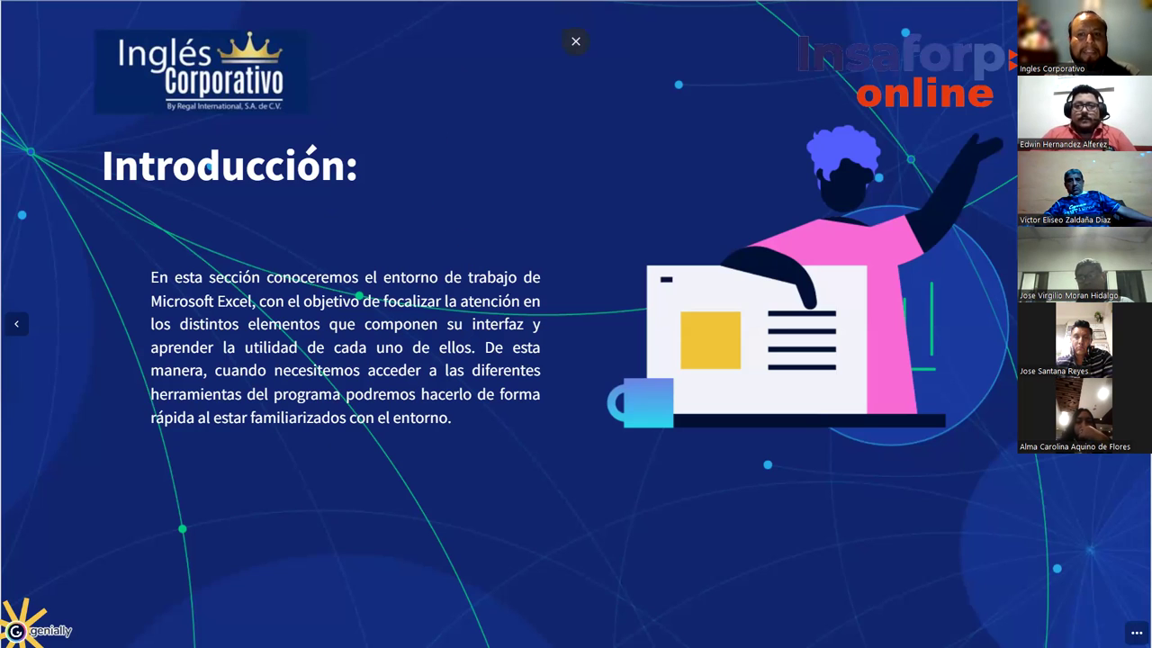
- Review the Introducción slide, then move on to the Entorno slide with the blank Excel workbook
scroll(1084, 227, down, 2)
scroll(1084, 226, down, 1)
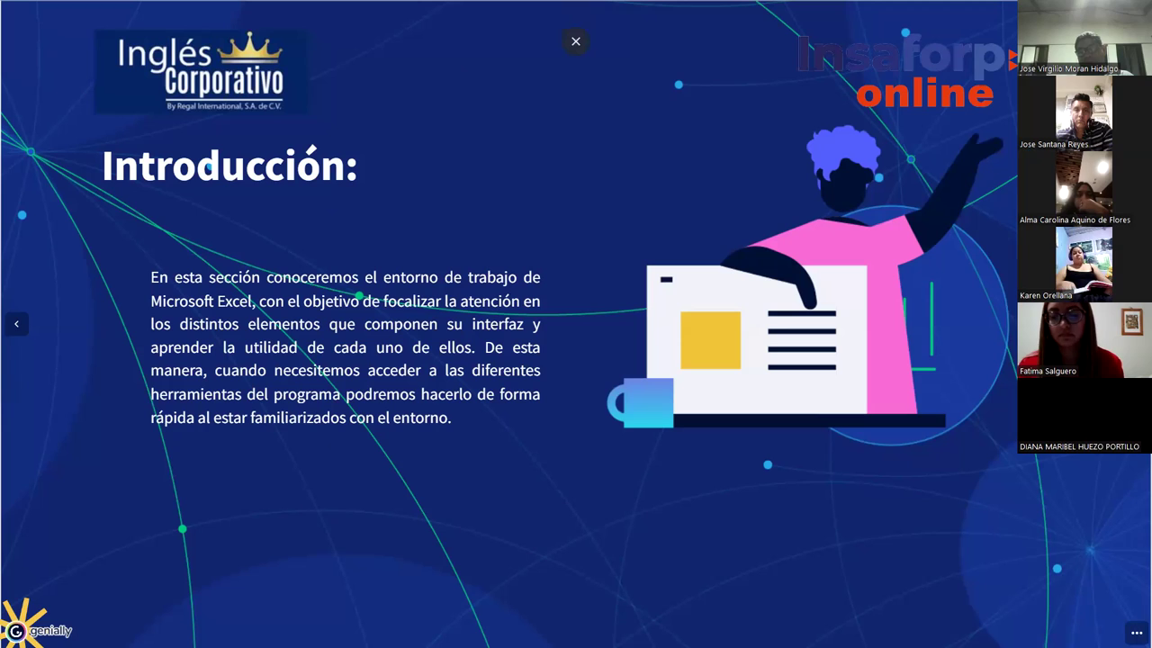
scroll(1084, 227, up, 3)
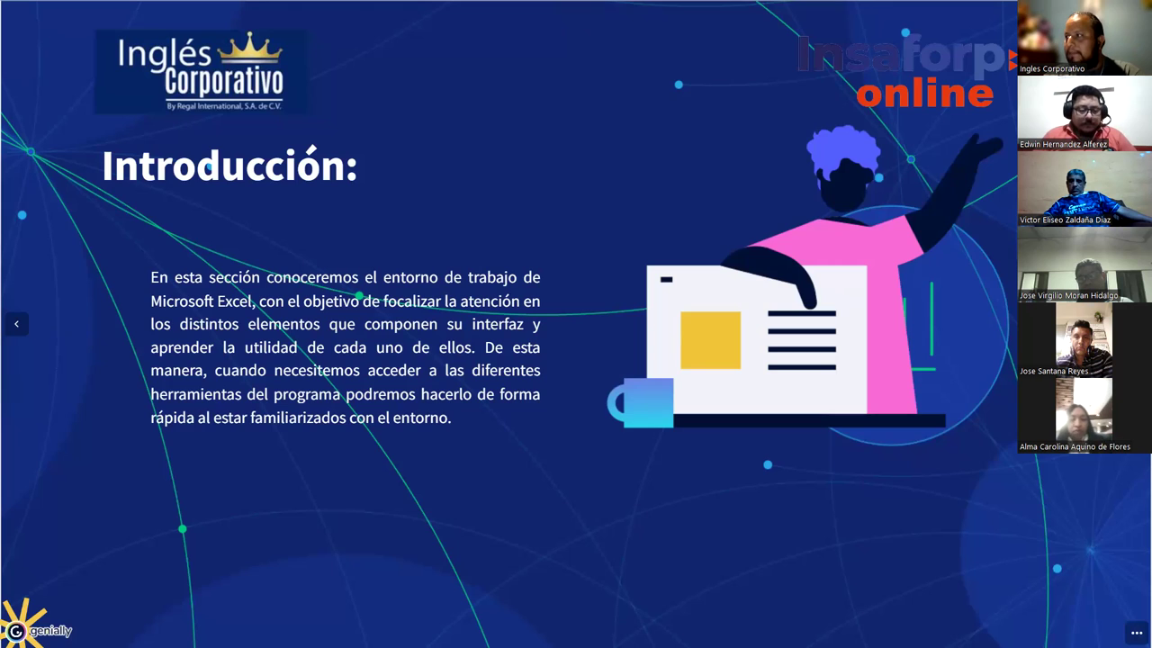
key(Right)
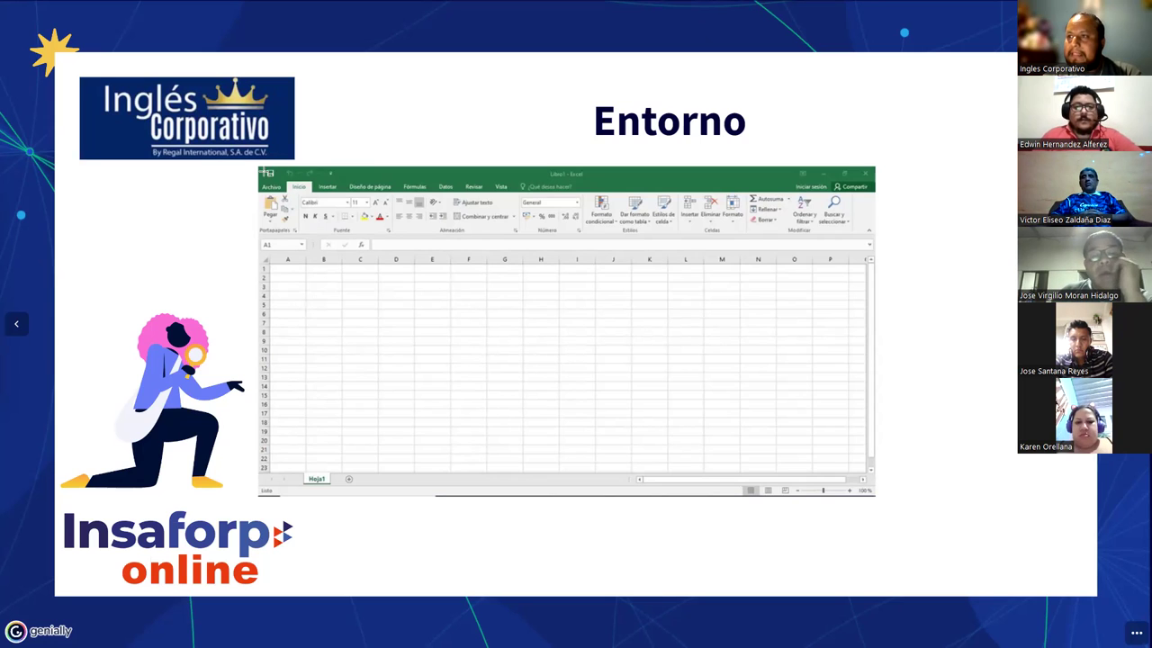
- Place a small blue arrow just left of the Excel screenshot's top-left strip
drag(328, 177, 339, 176)
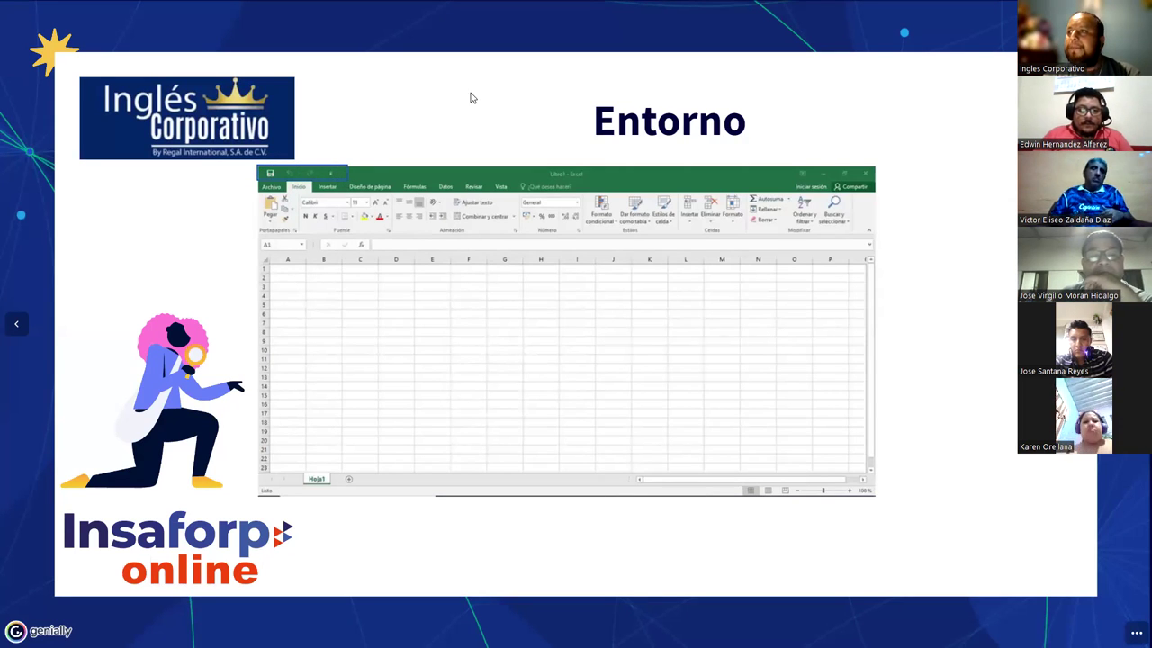
click(135, 180)
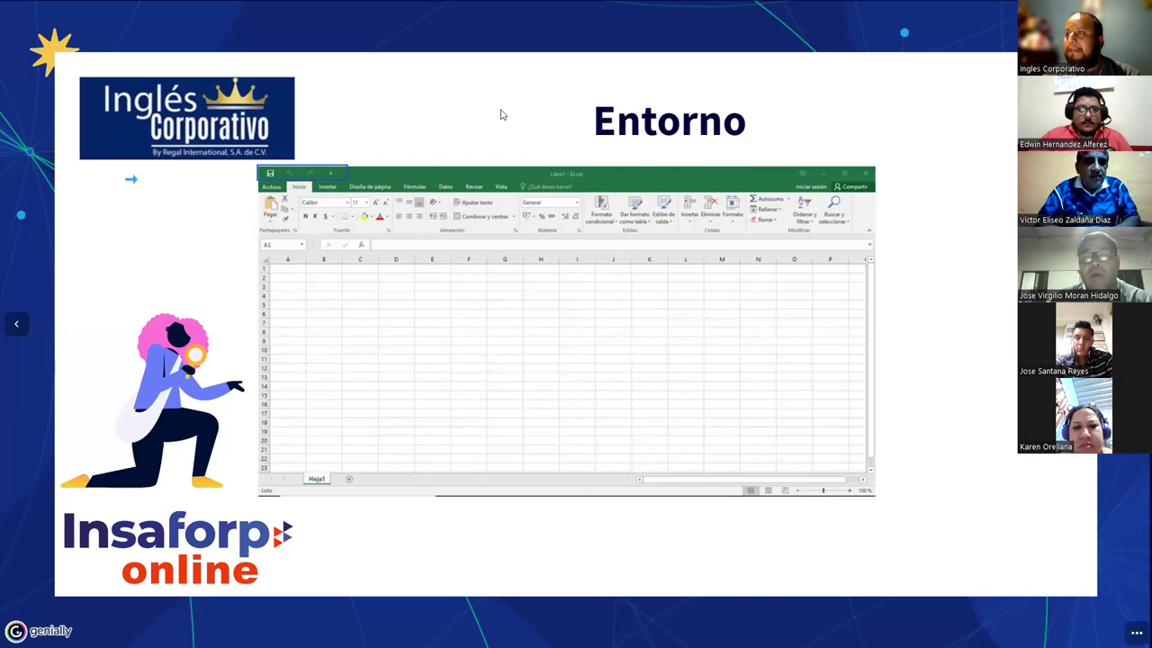
- Draw a blue arrow at the quick access toolbar and two toward the window control buttons
drag(221, 181, 245, 174)
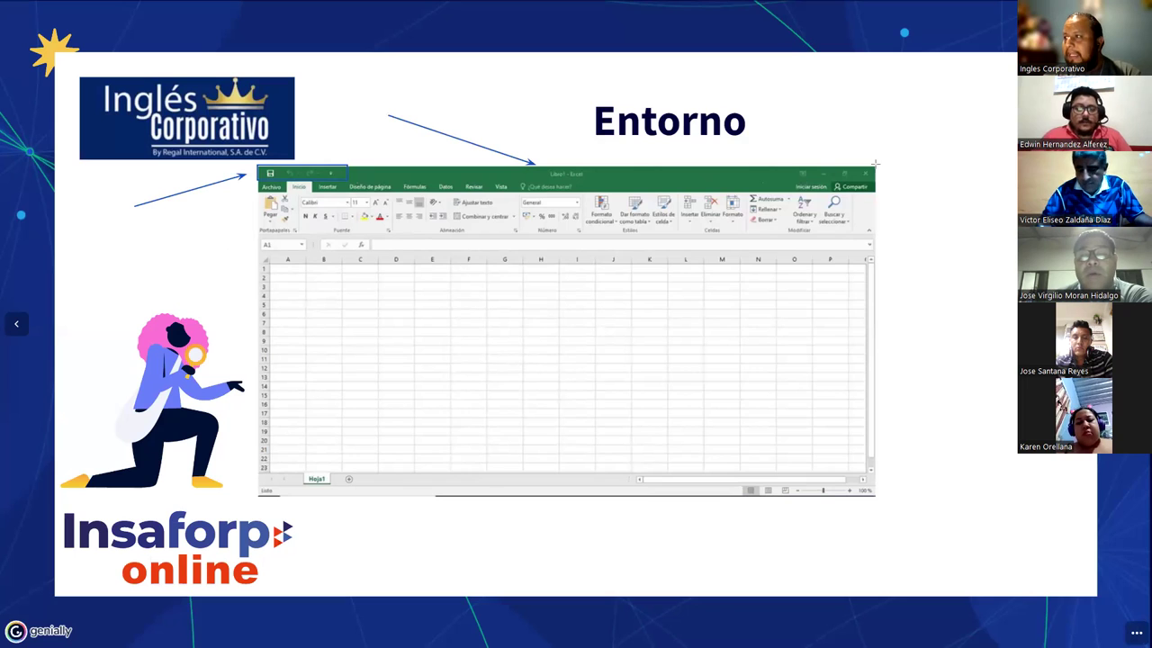
drag(896, 114, 828, 158)
mouse_move(916, 123)
mouse_down()
mouse_move(849, 160)
mouse_move(877, 160)
mouse_up()
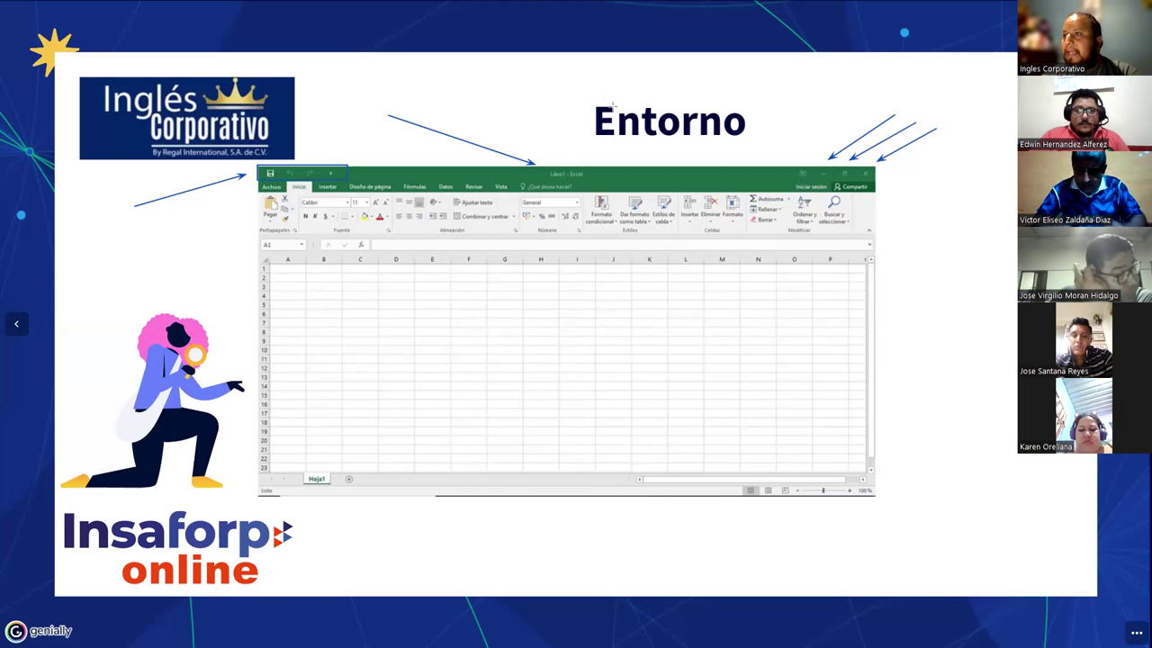
- Box the Archivo tab in blue with a blue arrow, and outline the ribbon tab row in red
drag(257, 181, 289, 193)
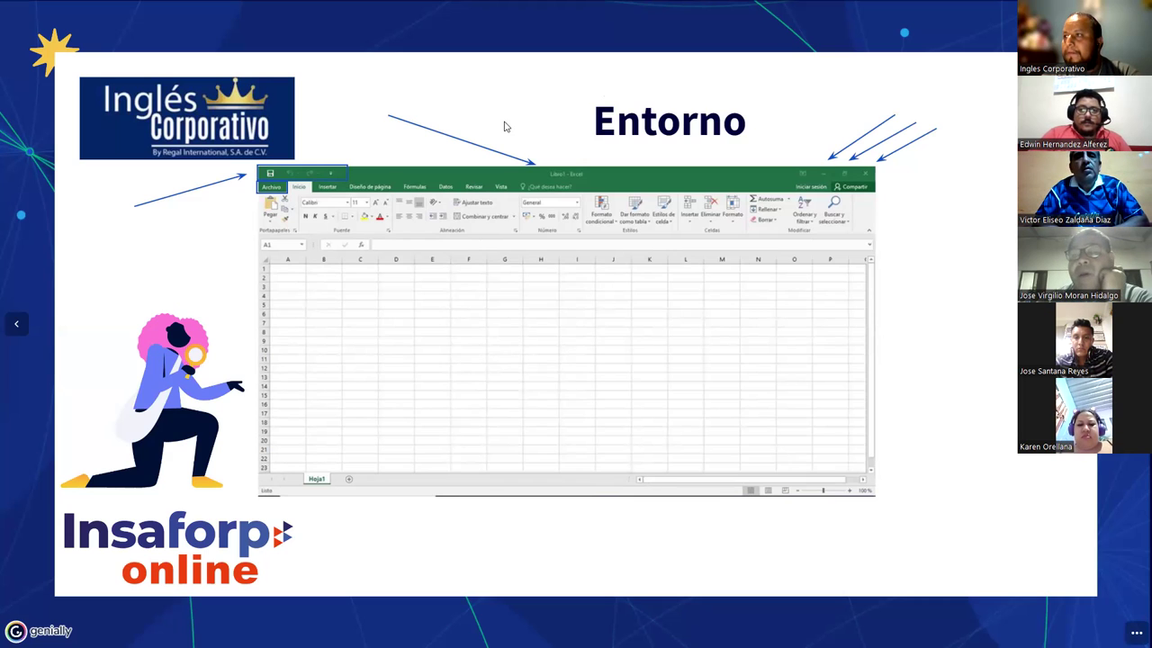
drag(140, 251, 245, 193)
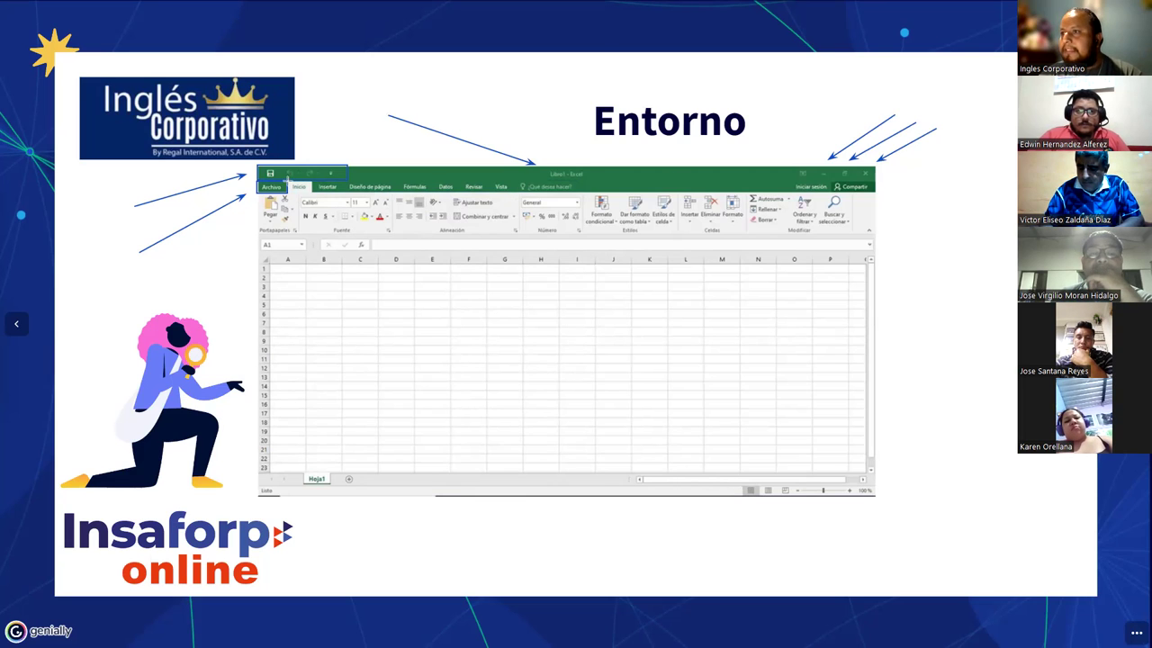
drag(288, 182, 589, 193)
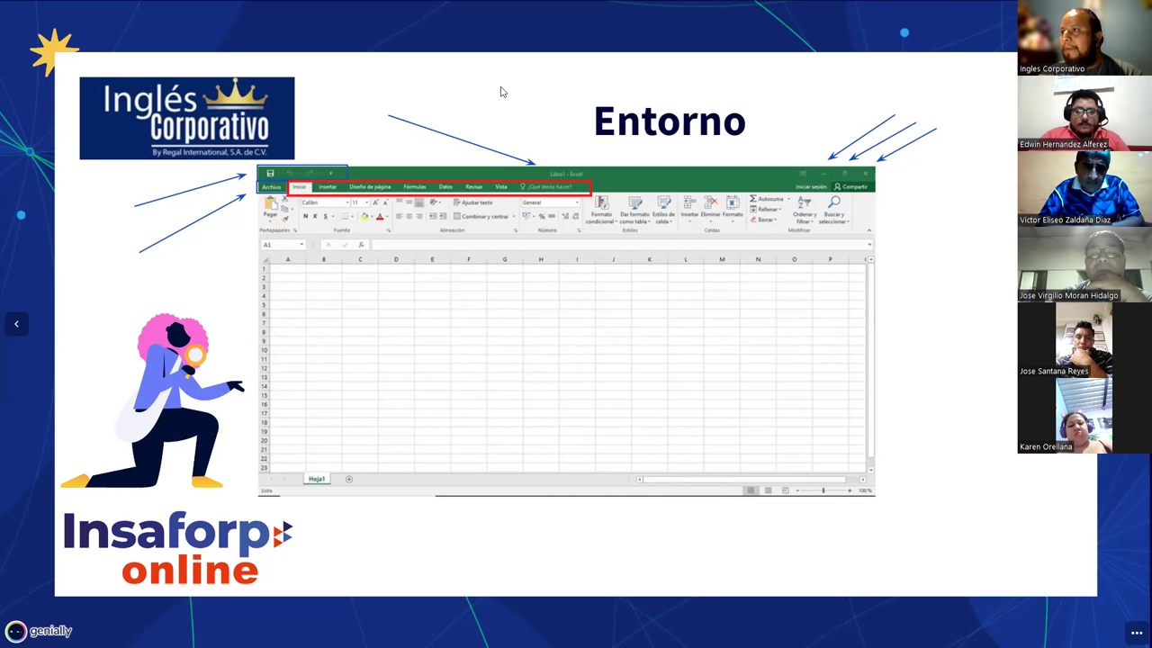
- Point a red arrow at the tab row, frame the ribbon command groups in red, and undo a misdrawn arrow
drag(918, 232, 607, 191)
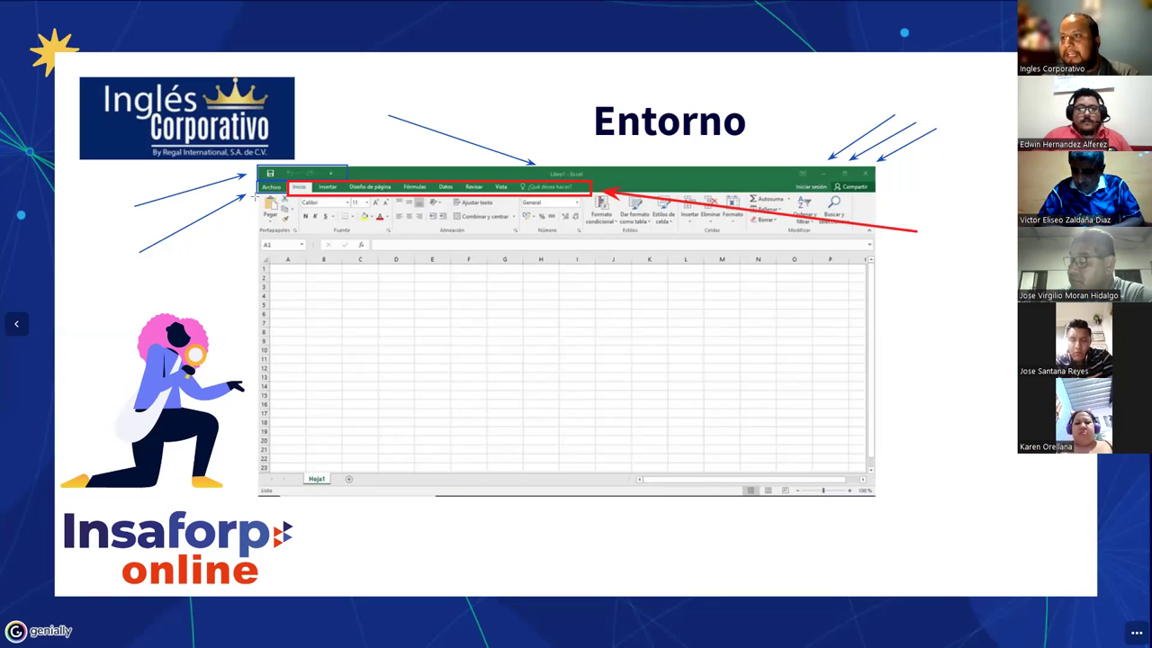
mouse_move(260, 196)
mouse_down()
mouse_move(377, 234)
mouse_move(874, 233)
mouse_up()
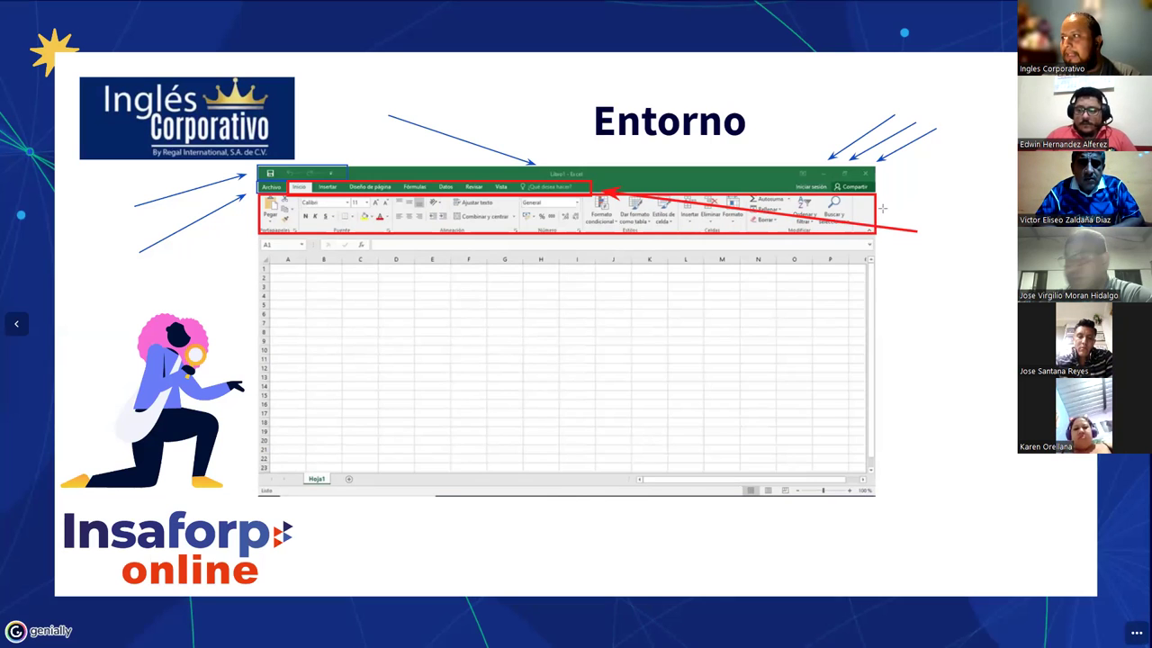
mouse_move(883, 209)
mouse_down()
mouse_move(952, 187)
mouse_move(882, 206)
mouse_up()
key(ctrl+z)
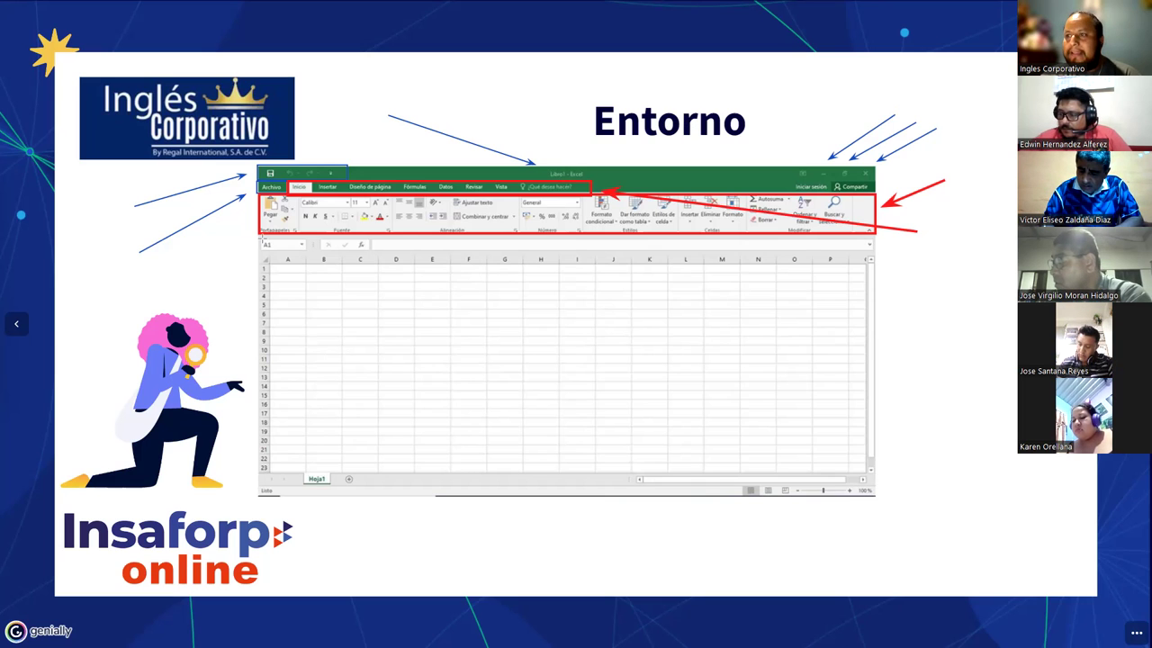
drag(261, 238, 288, 259)
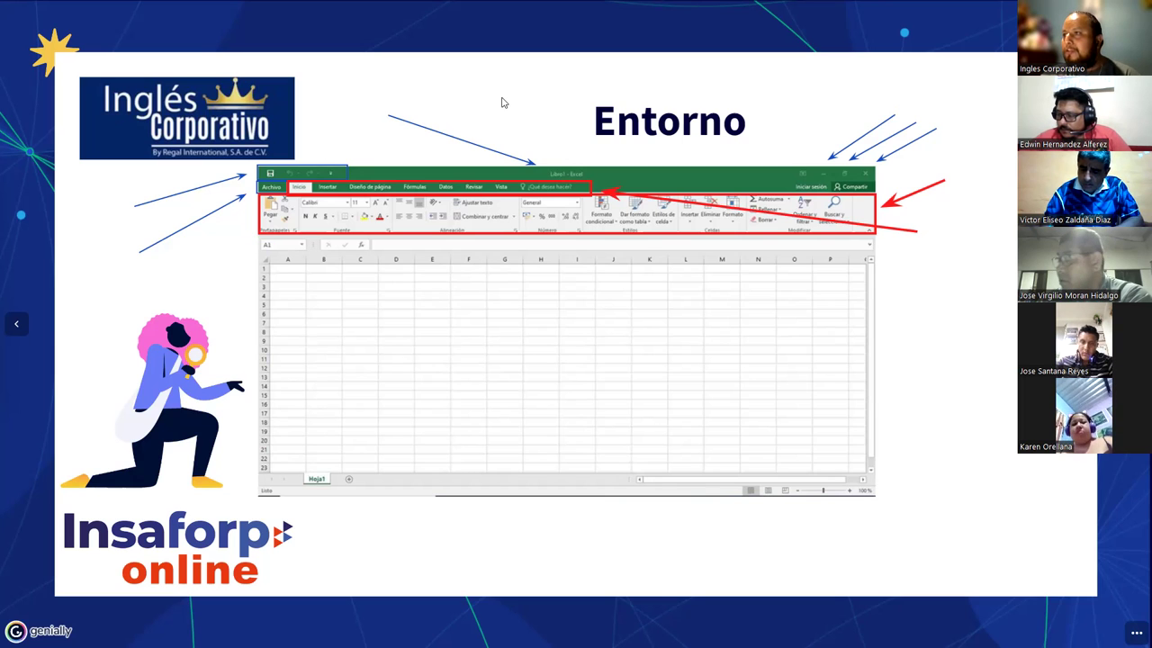
- Outline the name box and the formula bar in green, adding a green arrow to each
drag(259, 238, 313, 252)
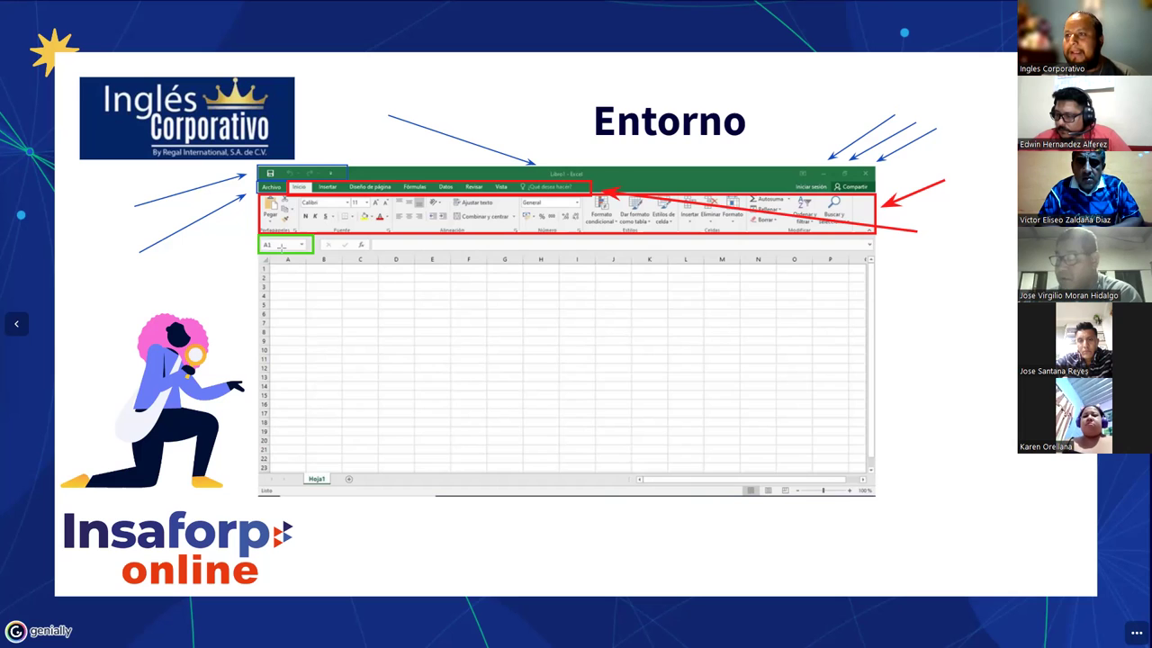
drag(147, 284, 245, 243)
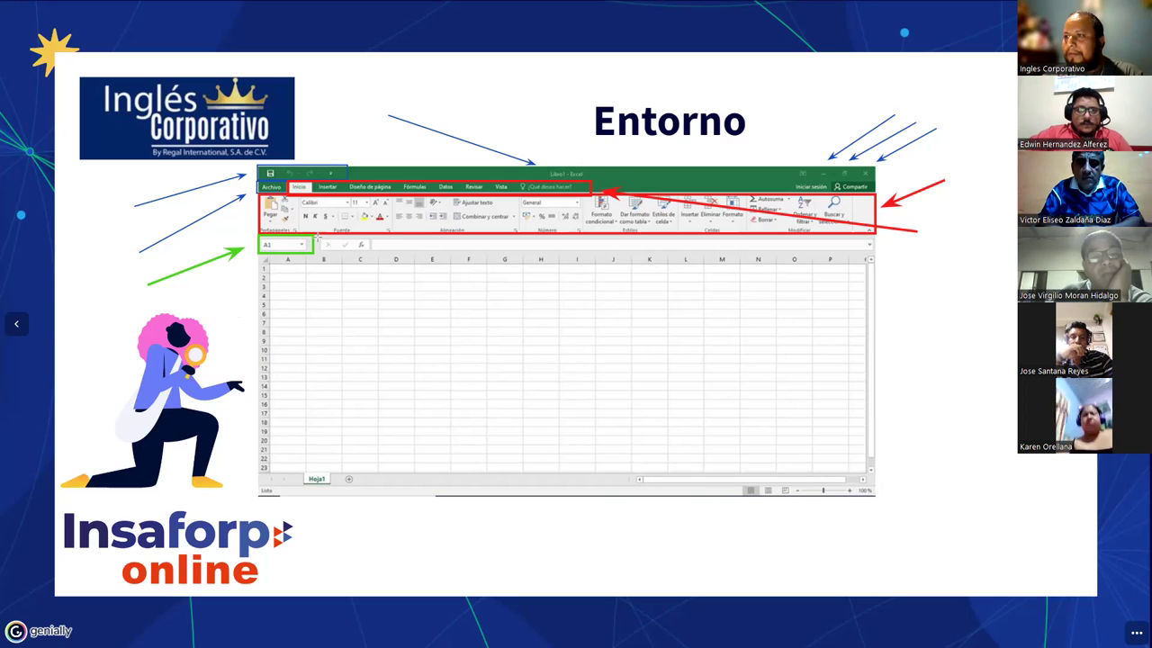
drag(506, 260, 876, 254)
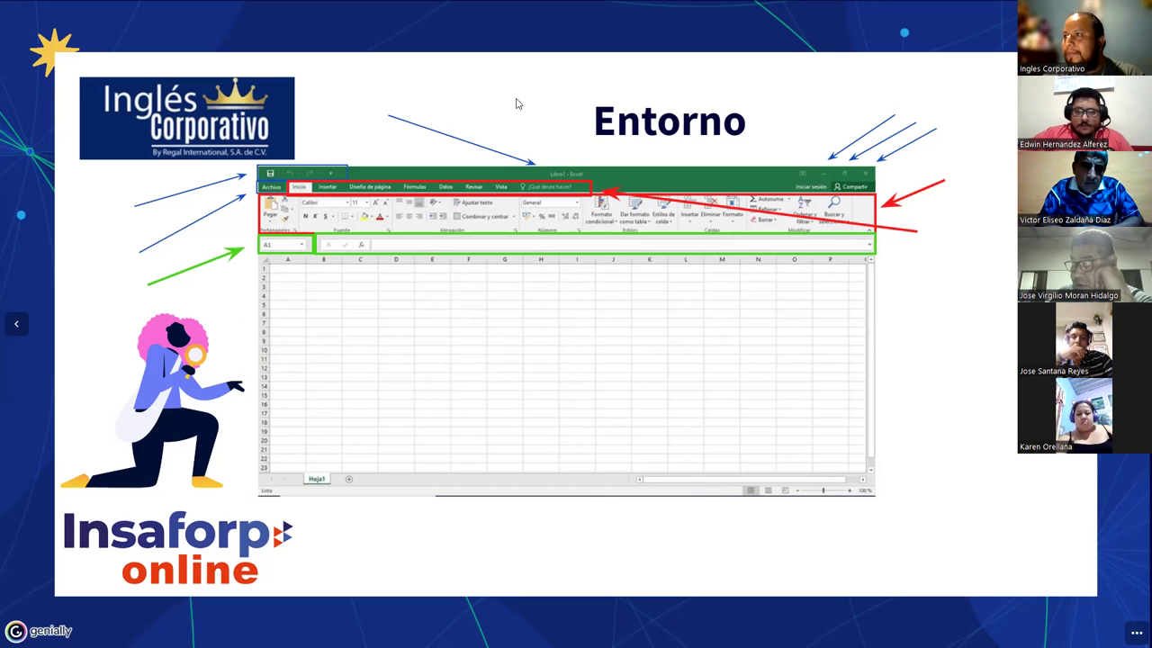
drag(970, 247, 884, 245)
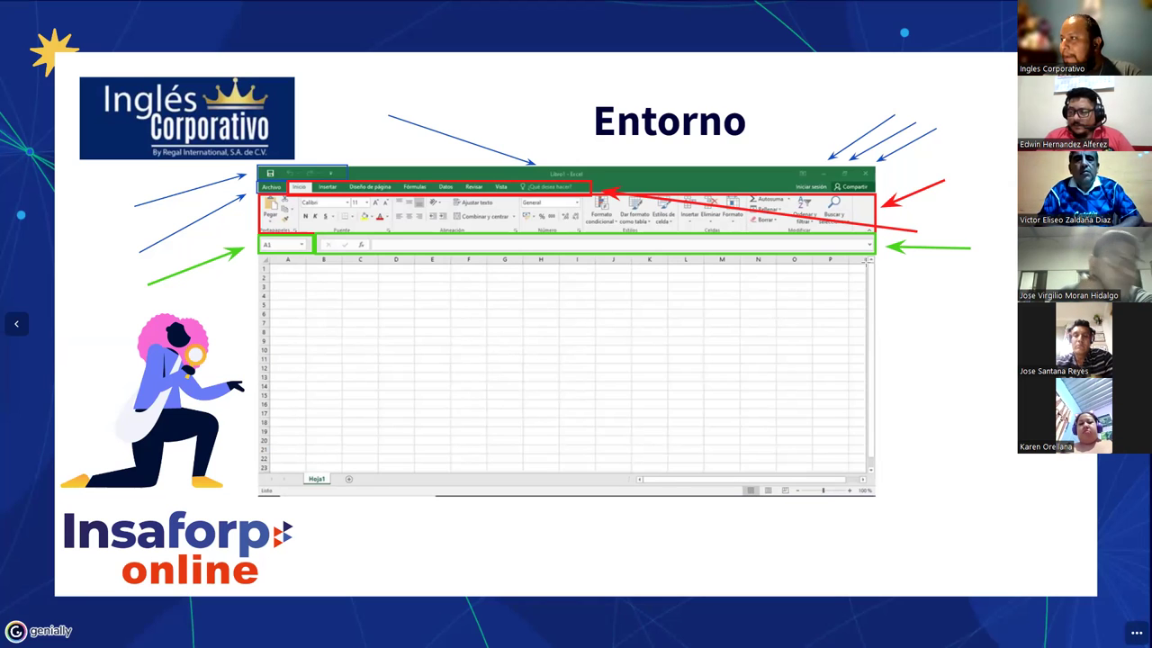
drag(867, 258, 872, 324)
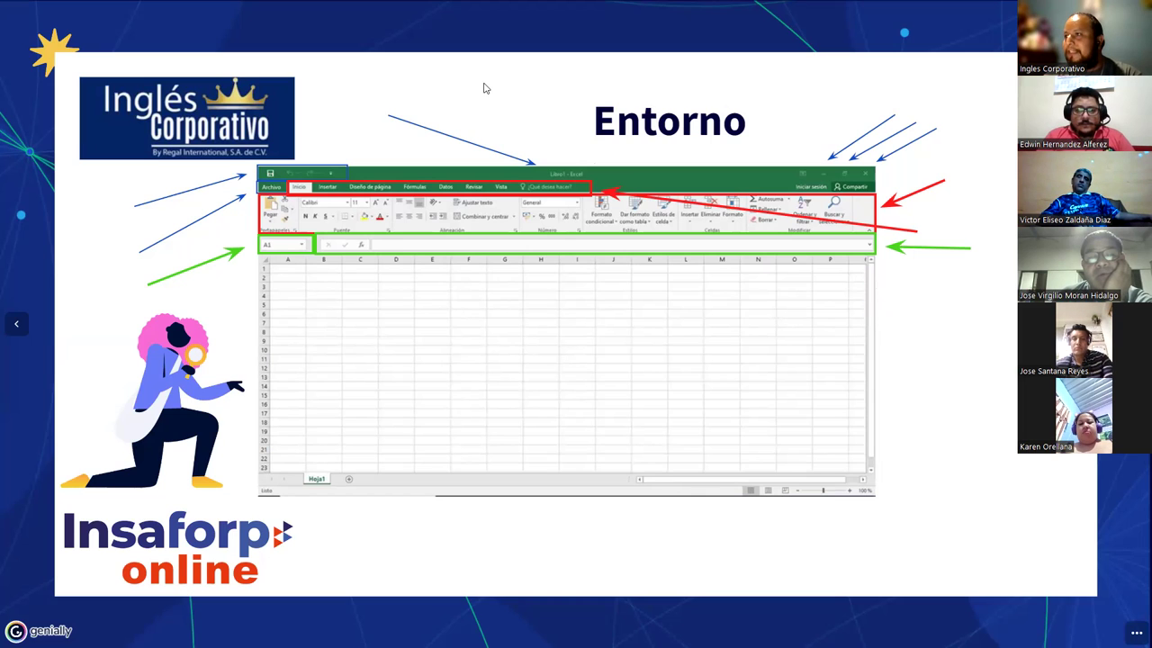
- Box the vertical and horizontal scrollbars in pink and add two pink arrows toward them
drag(863, 258, 884, 303)
drag(874, 344, 880, 472)
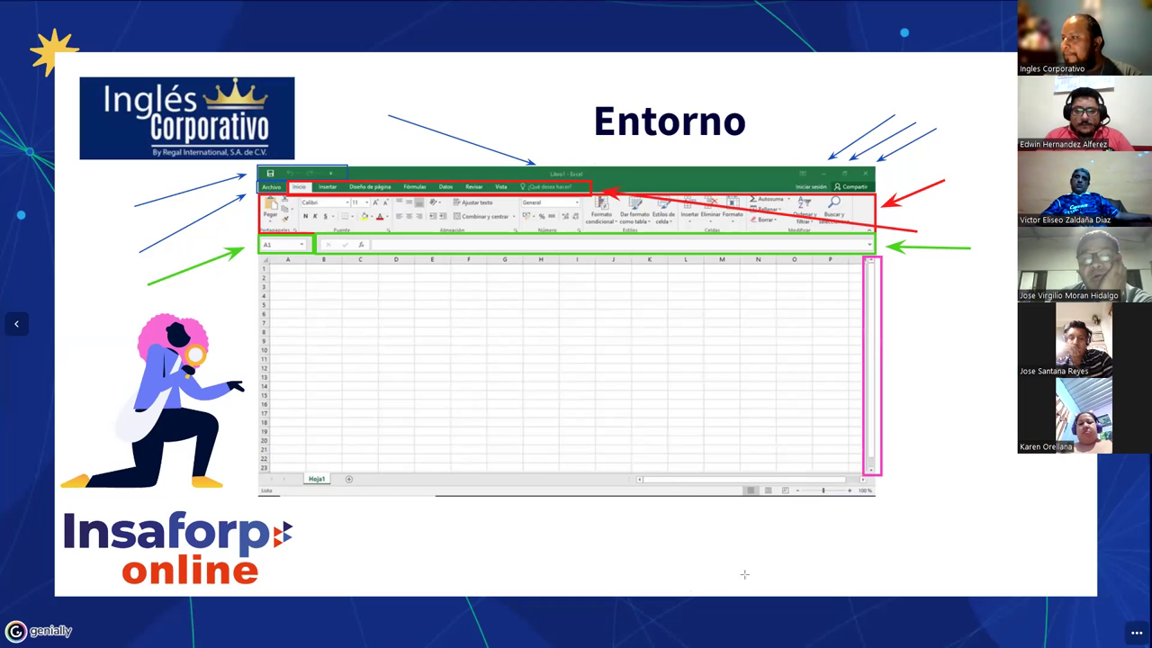
drag(630, 473, 884, 486)
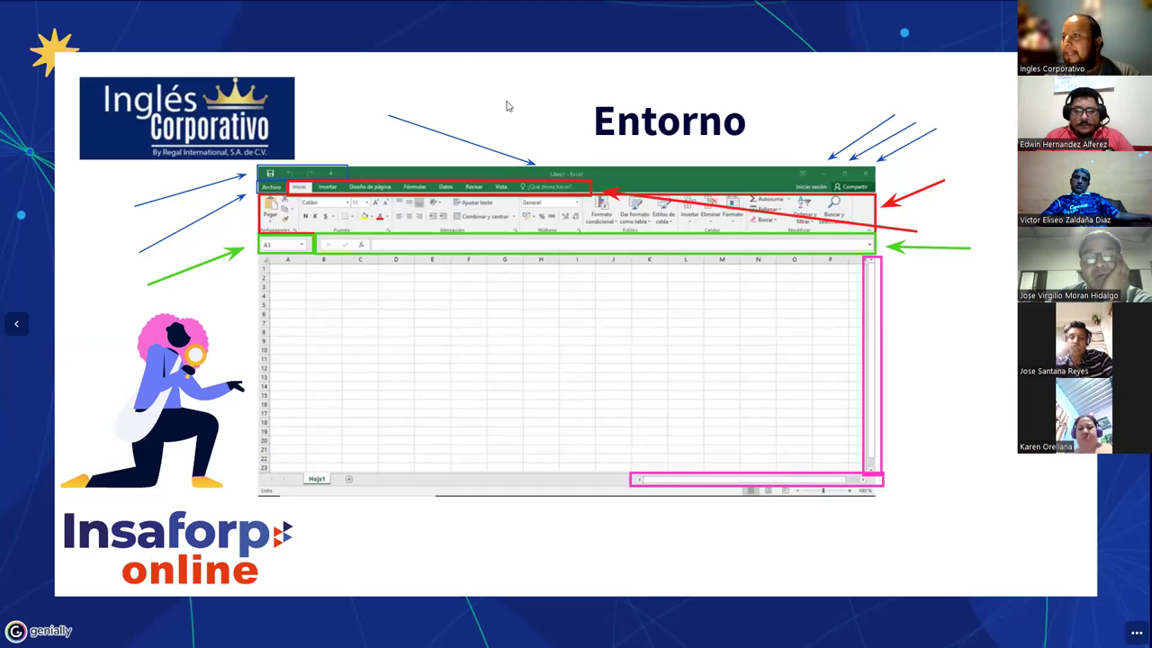
drag(776, 386, 748, 465)
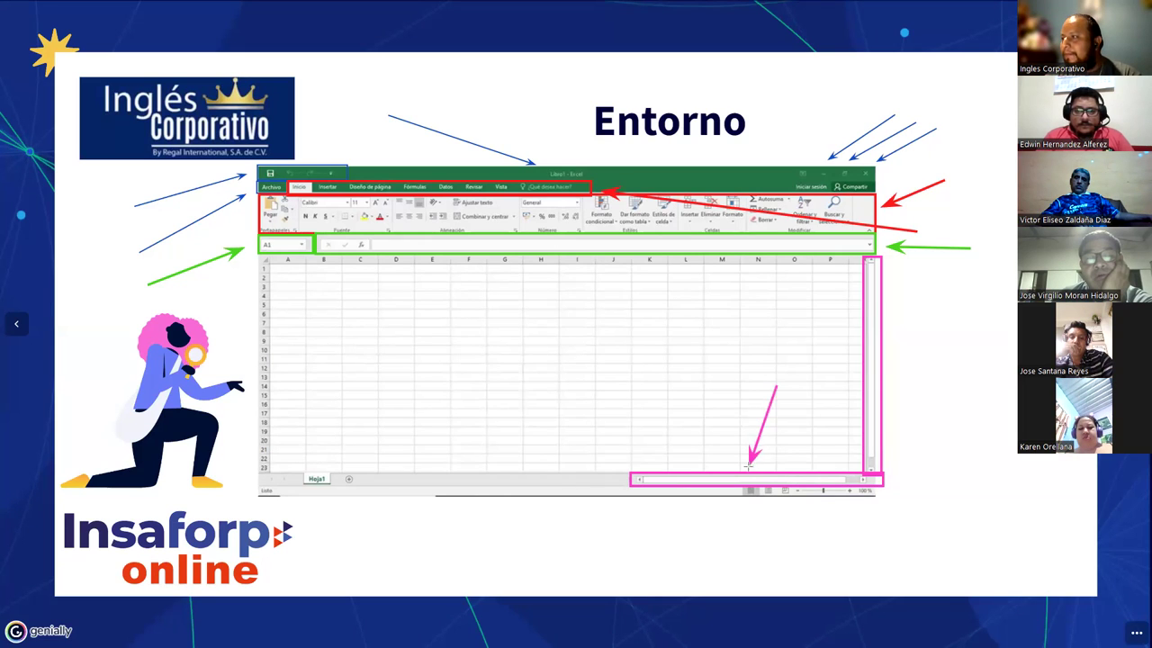
drag(756, 366, 851, 378)
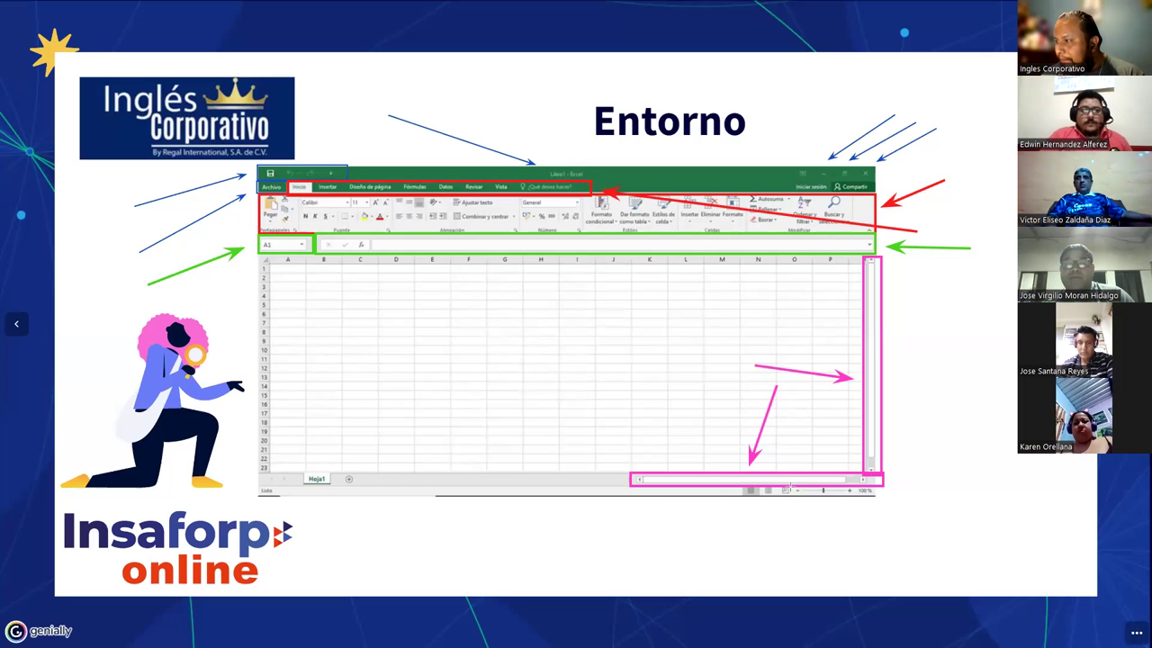
drag(789, 486, 834, 500)
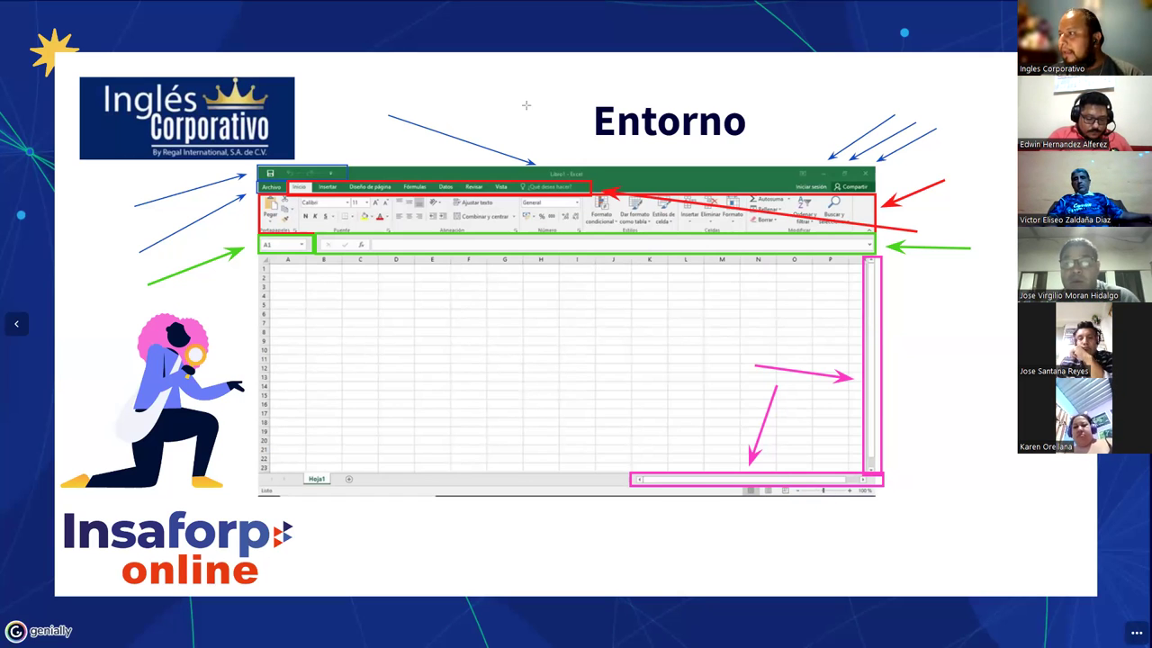
- Frame the zoom slider in blue with a blue arrow, then box the sheet view buttons in black
drag(778, 487, 878, 497)
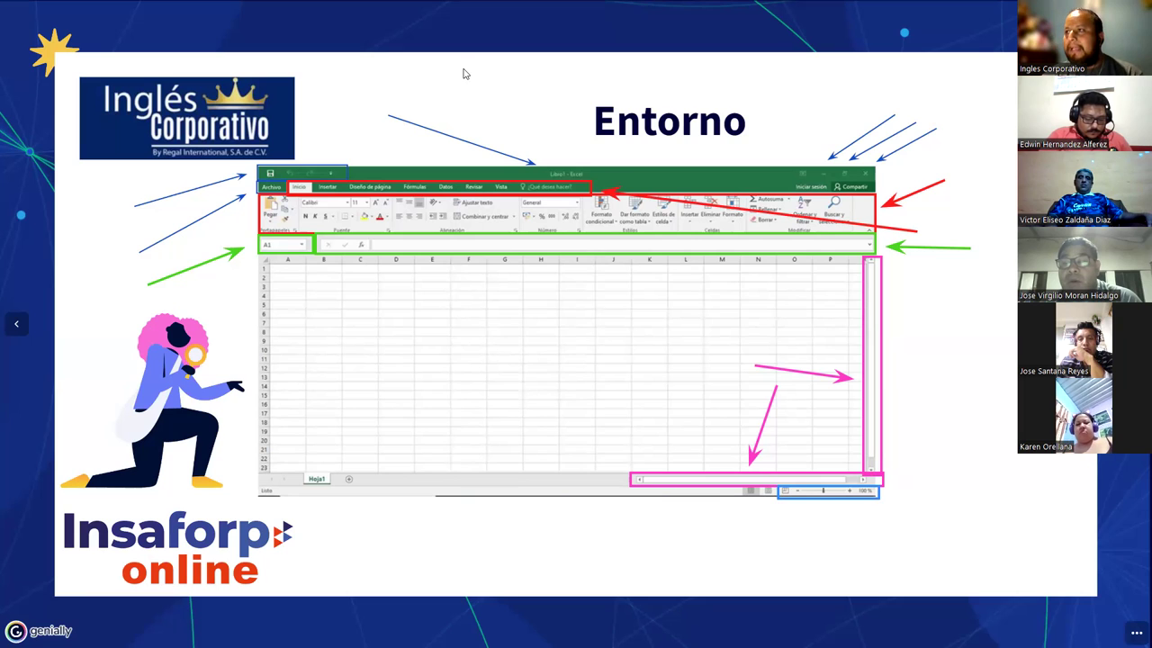
drag(959, 514, 884, 498)
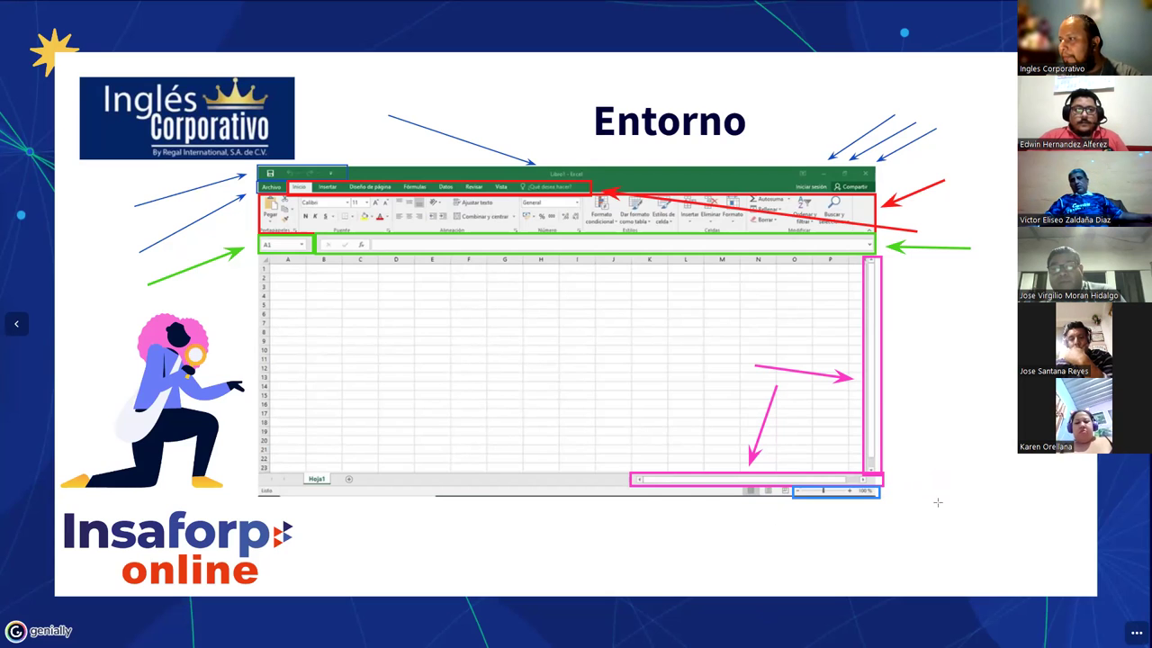
drag(938, 506, 888, 496)
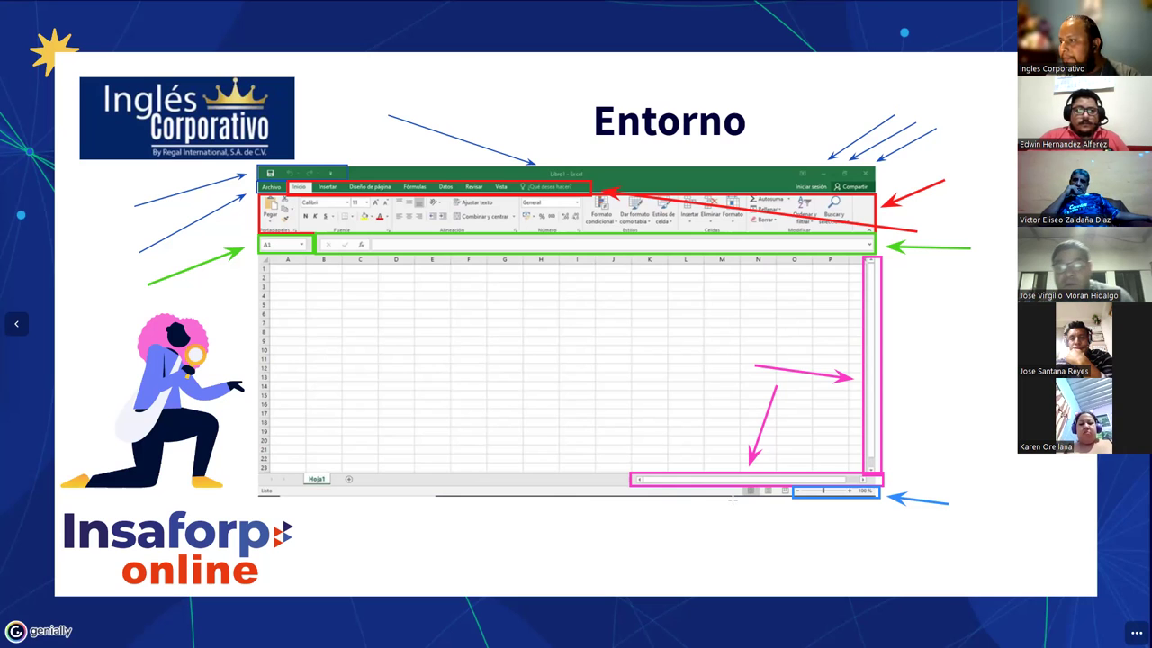
drag(734, 486, 788, 497)
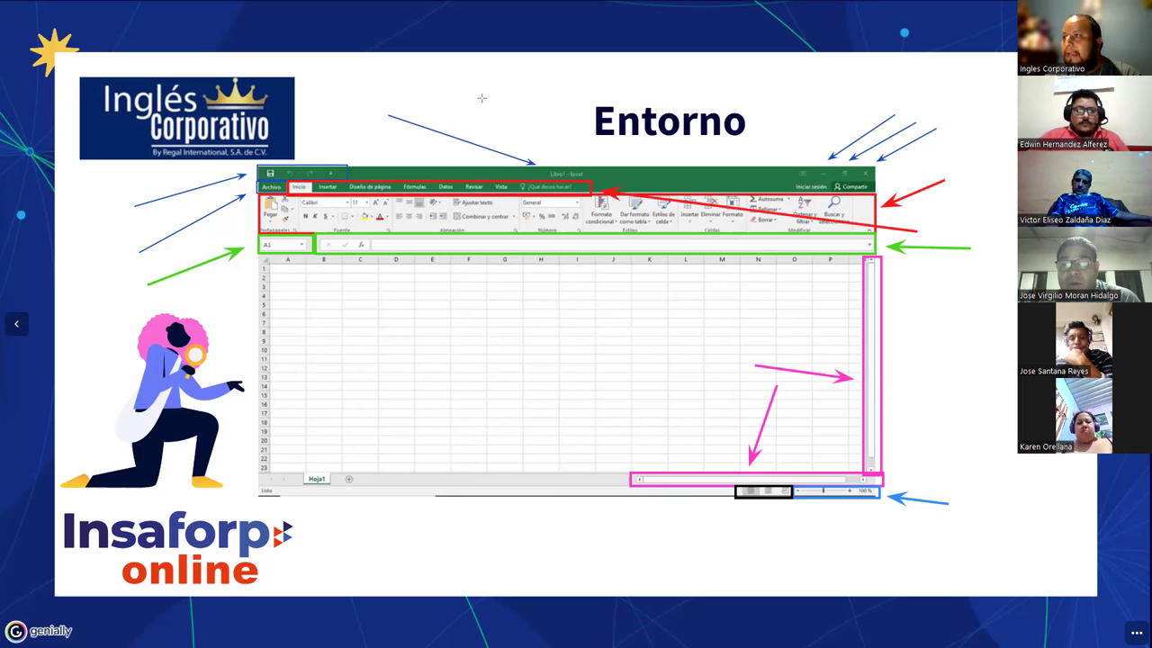
- Draw a black arrow at the view buttons box and a black rectangle around the status bar's 'Listo' area
drag(695, 551, 754, 510)
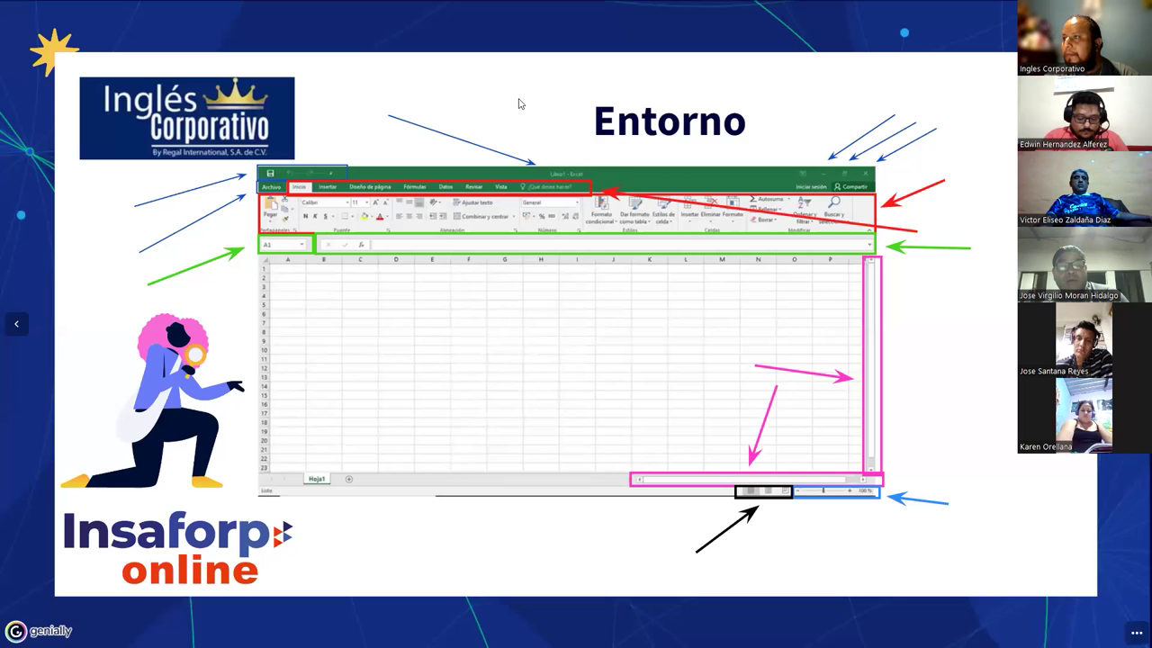
drag(313, 493, 624, 501)
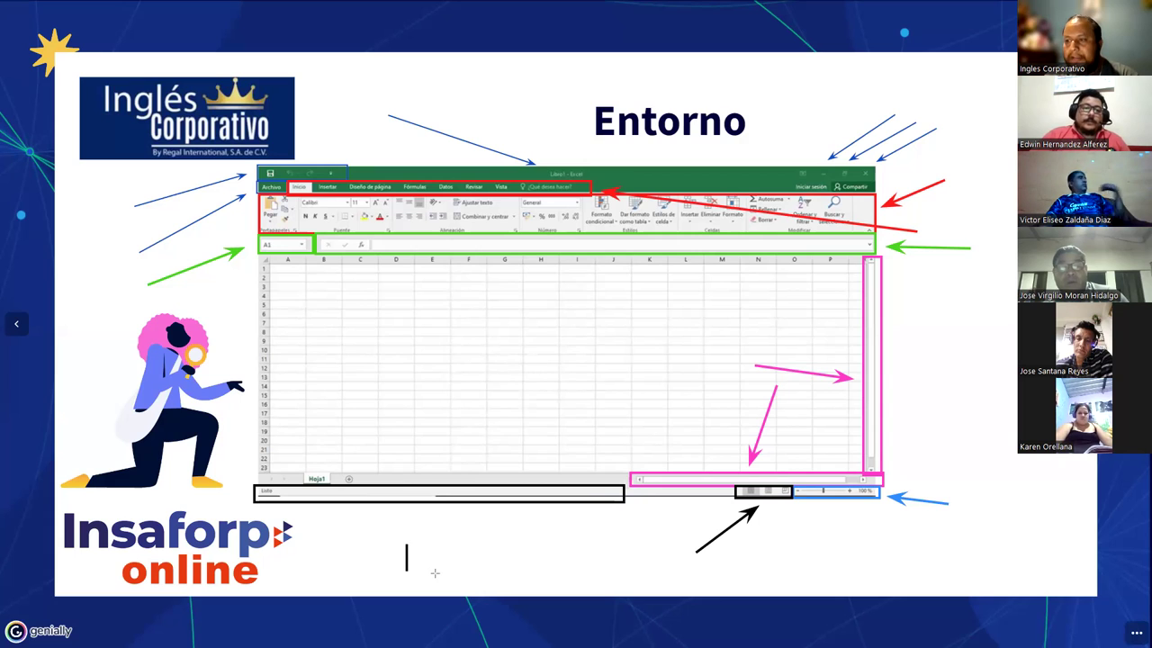
- Draw a black arrow from below the screenshot up to the status bar's left box, undoing a stray arrow first
drag(347, 559, 358, 560)
key(ctrl+z)
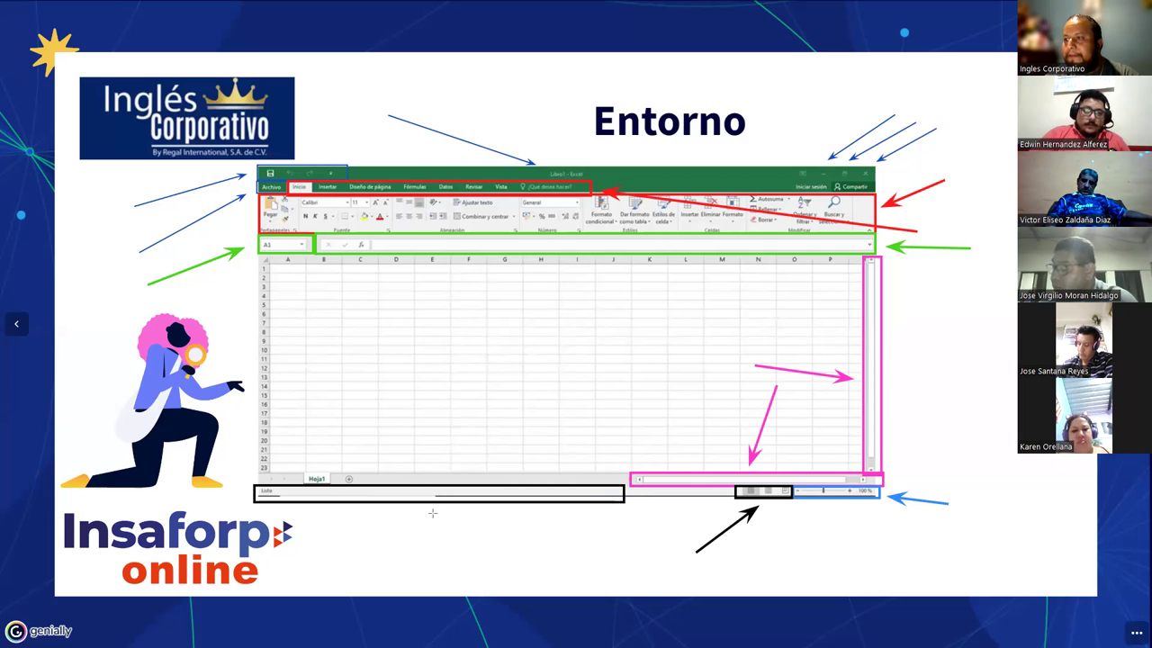
drag(380, 555, 433, 512)
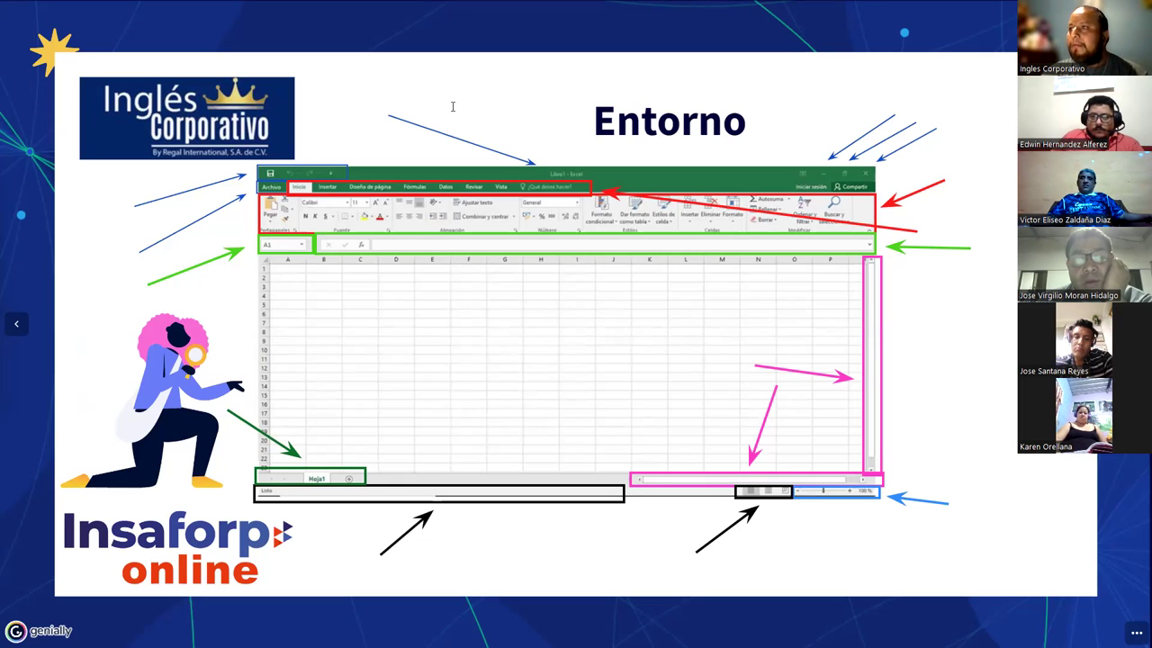
- Add narrowed text labels 1 and 2 beside the first blue arrows
click(134, 235)
text(1)
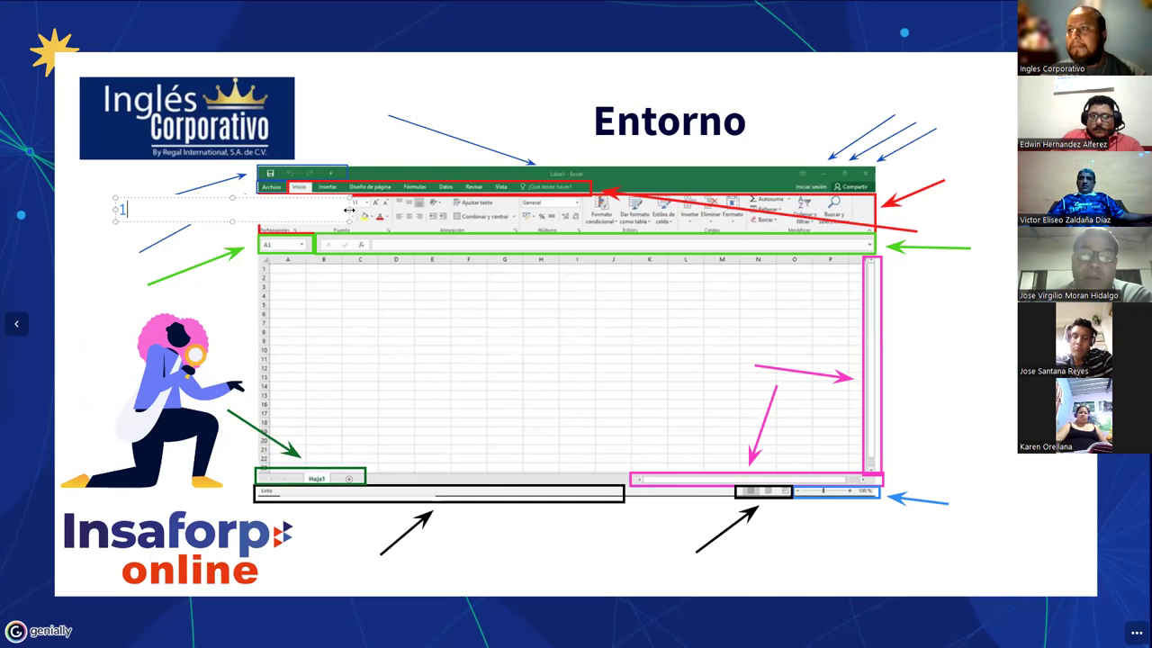
drag(349, 209, 141, 209)
click(355, 114)
click(363, 104)
text(2)
drag(597, 107, 389, 103)
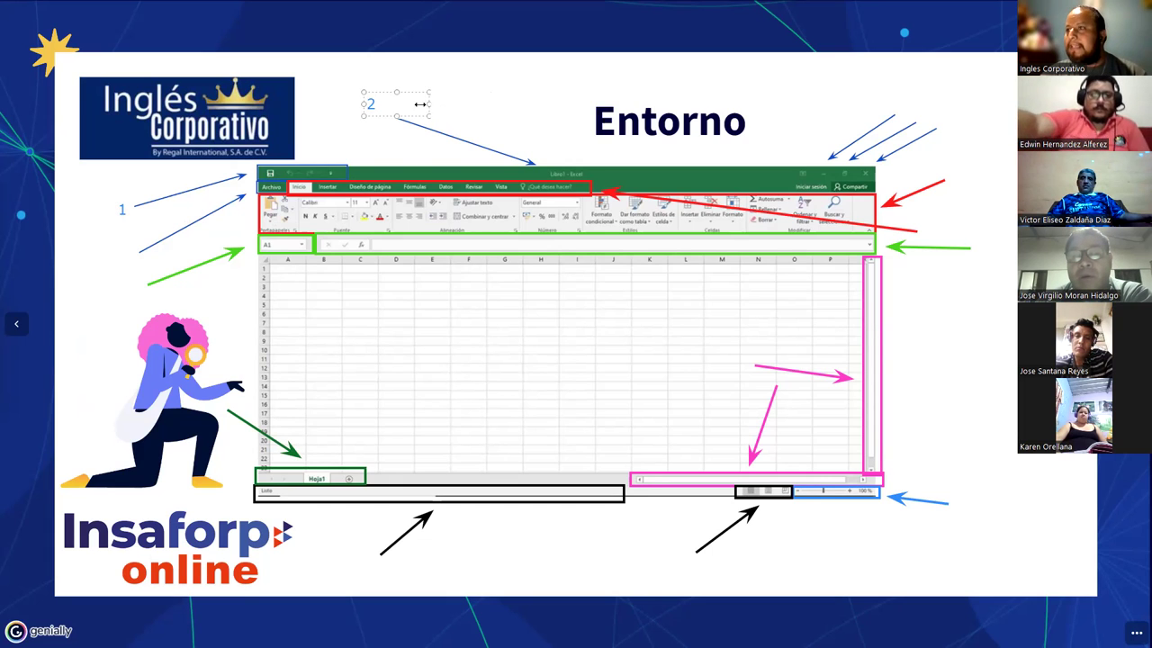
click(887, 102)
- Add labels 3, 4 and 5 beside the remaining blue arrows, then place a text box for 6
click(887, 103)
text(3)
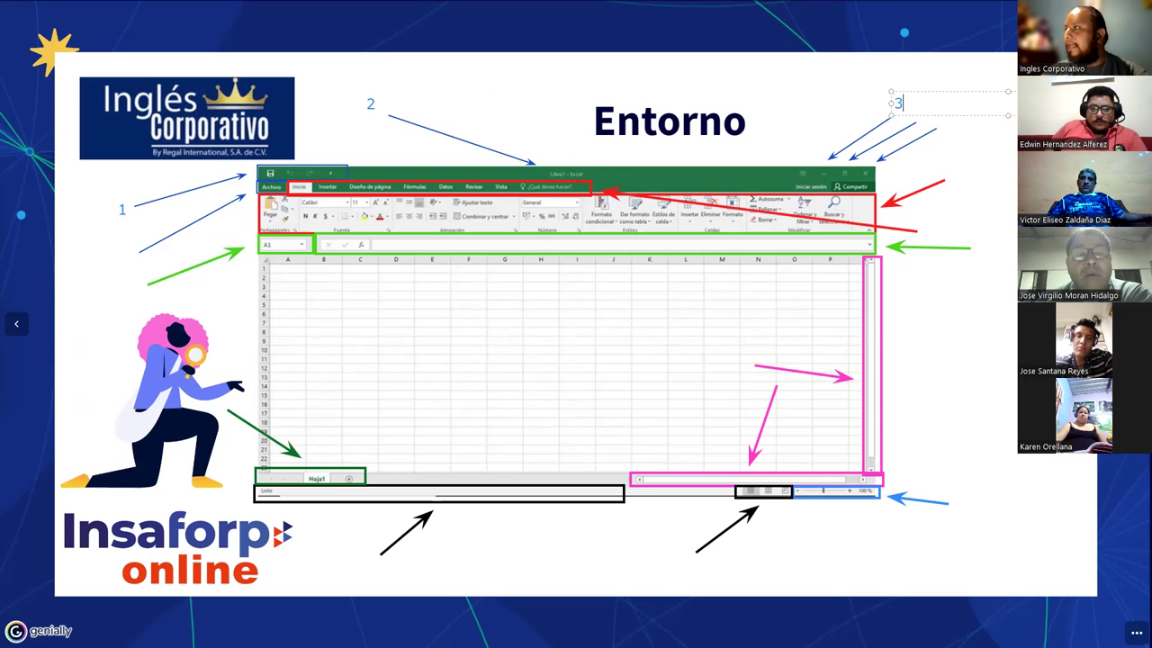
drag(1008, 103, 905, 103)
click(927, 107)
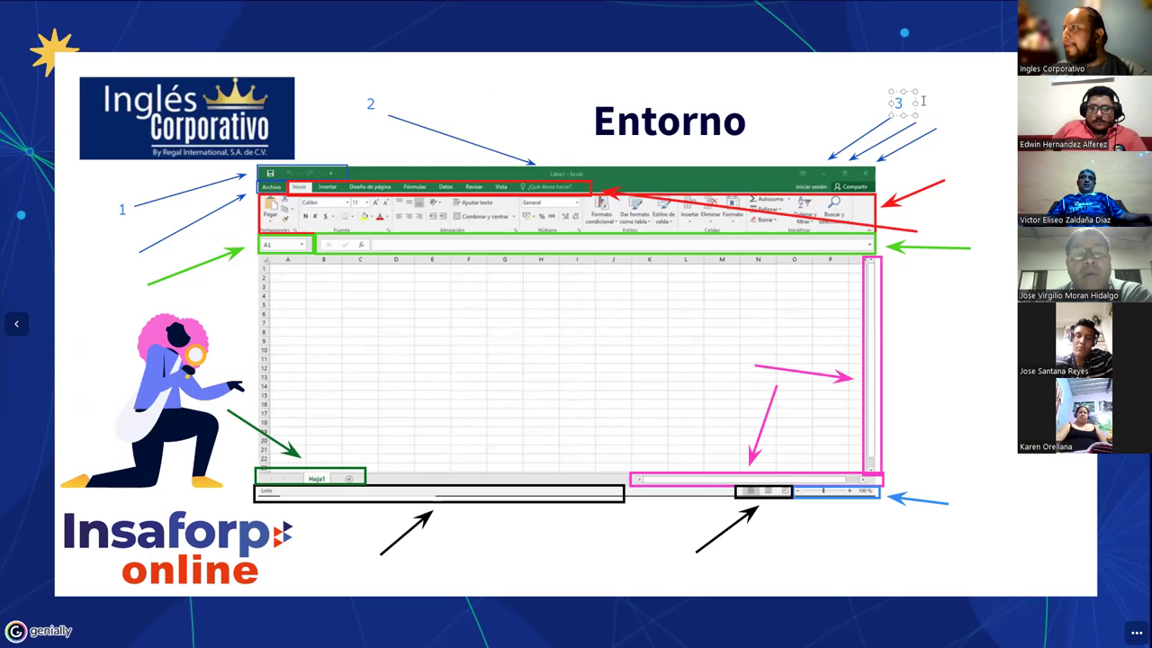
click(921, 106)
text(3)
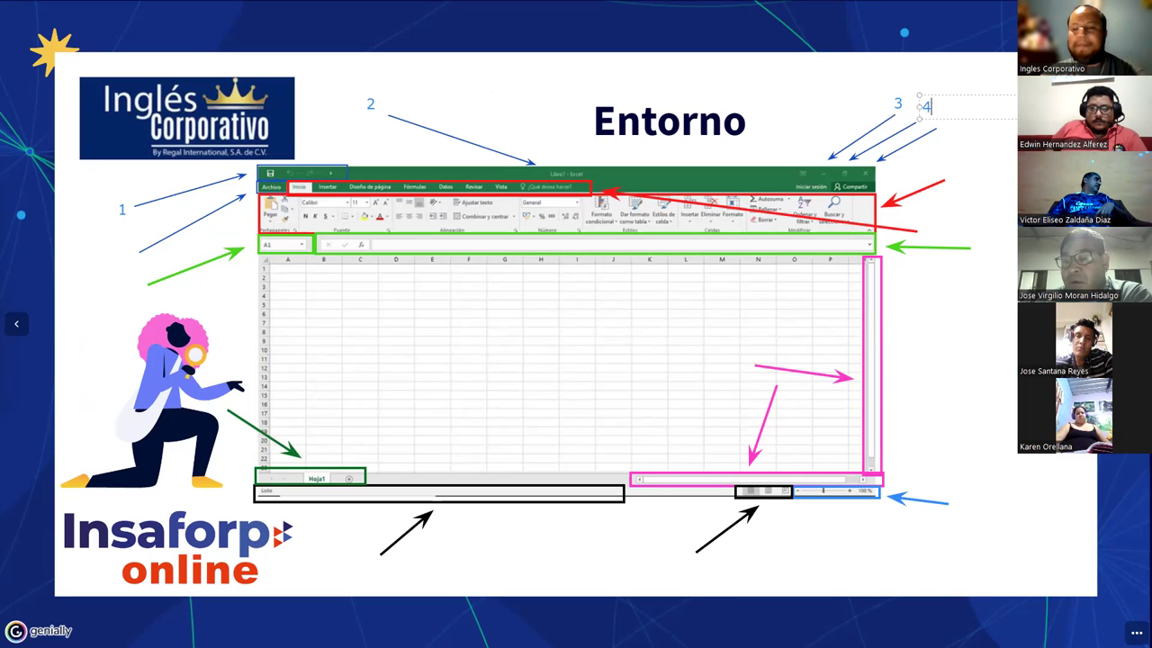
drag(1016, 106, 938, 109)
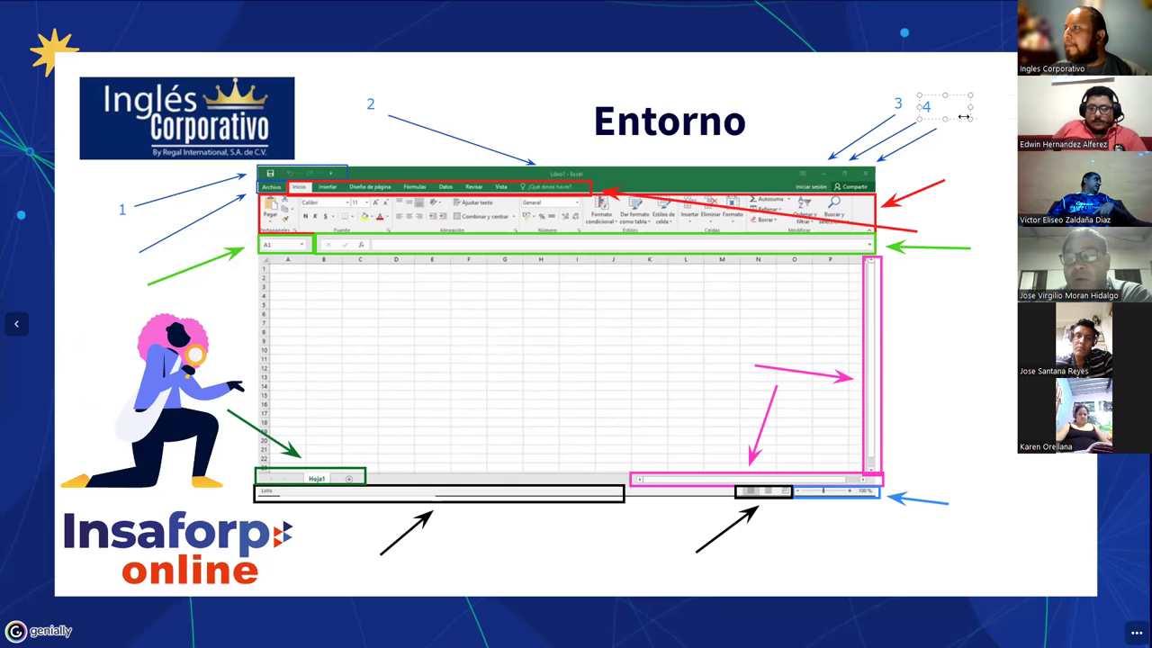
click(945, 125)
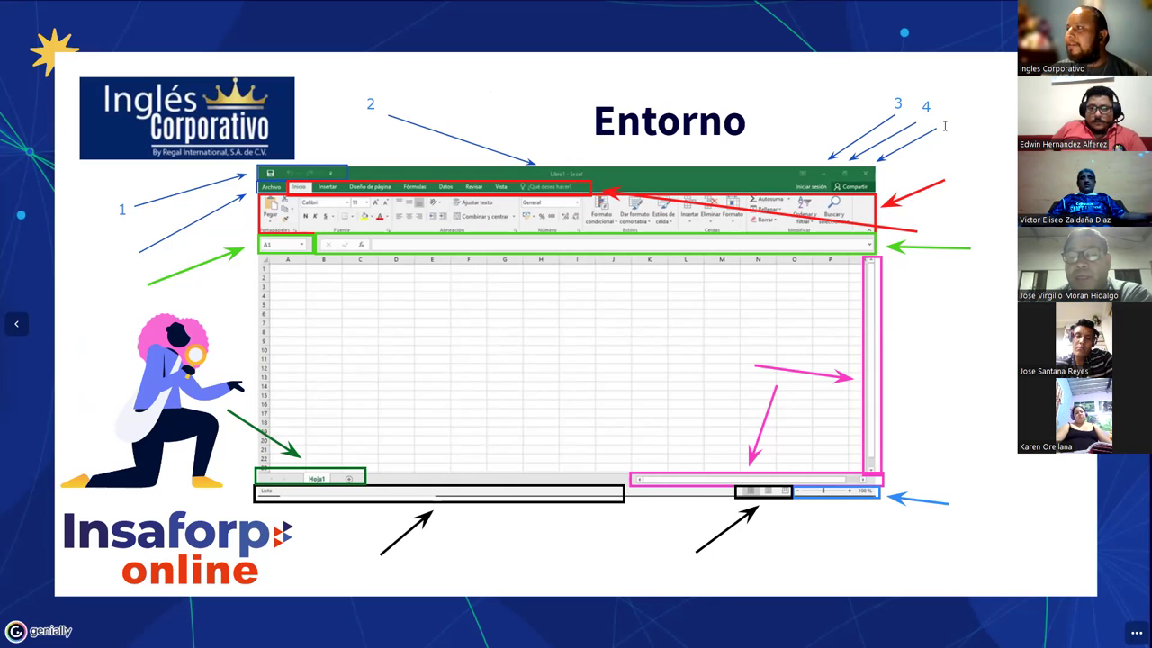
text(5)
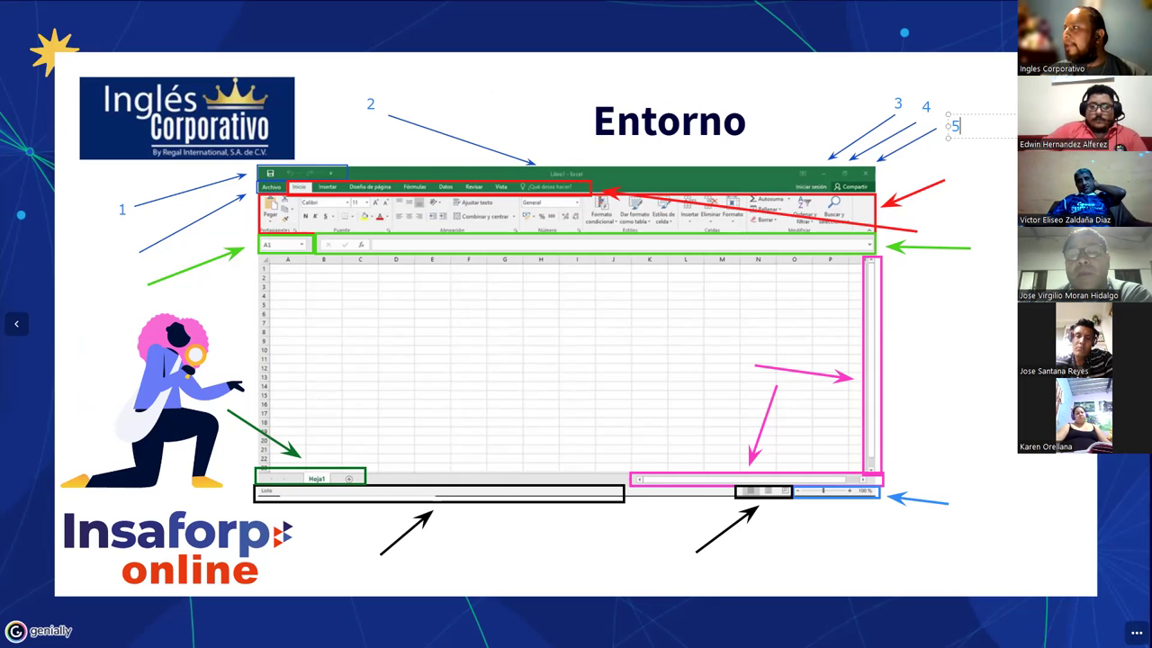
click(956, 183)
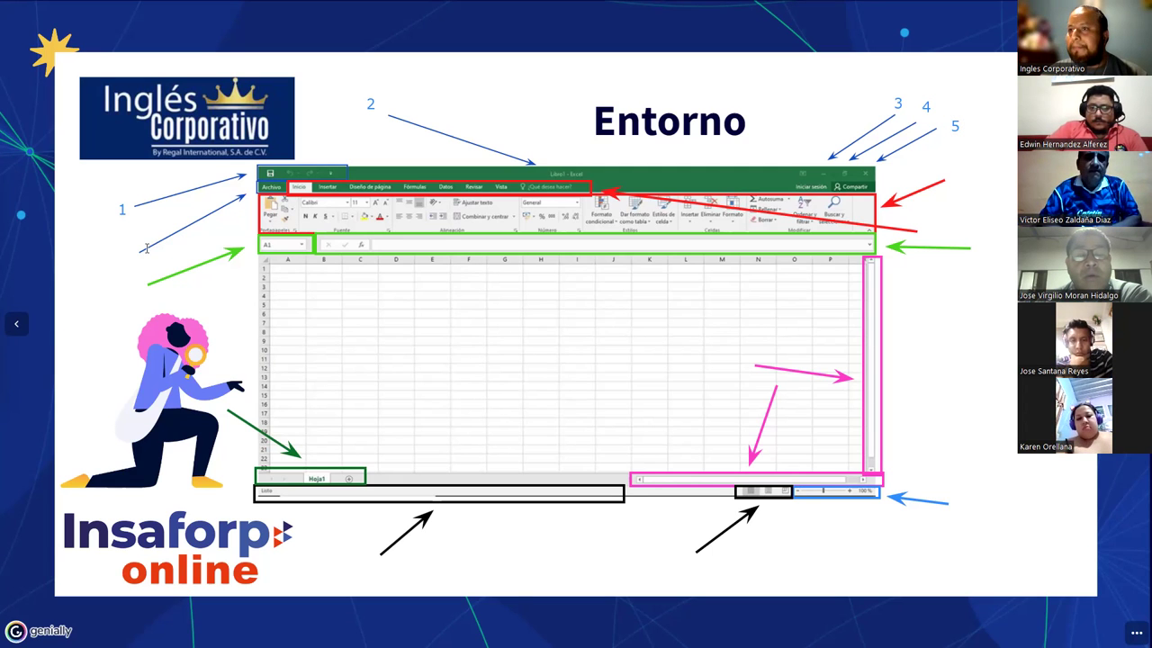
click(108, 262)
- Add narrowed red labels 6 and 7 by the name-box and ribbon arrows, and type 8 by the tabs arrow
text(6)
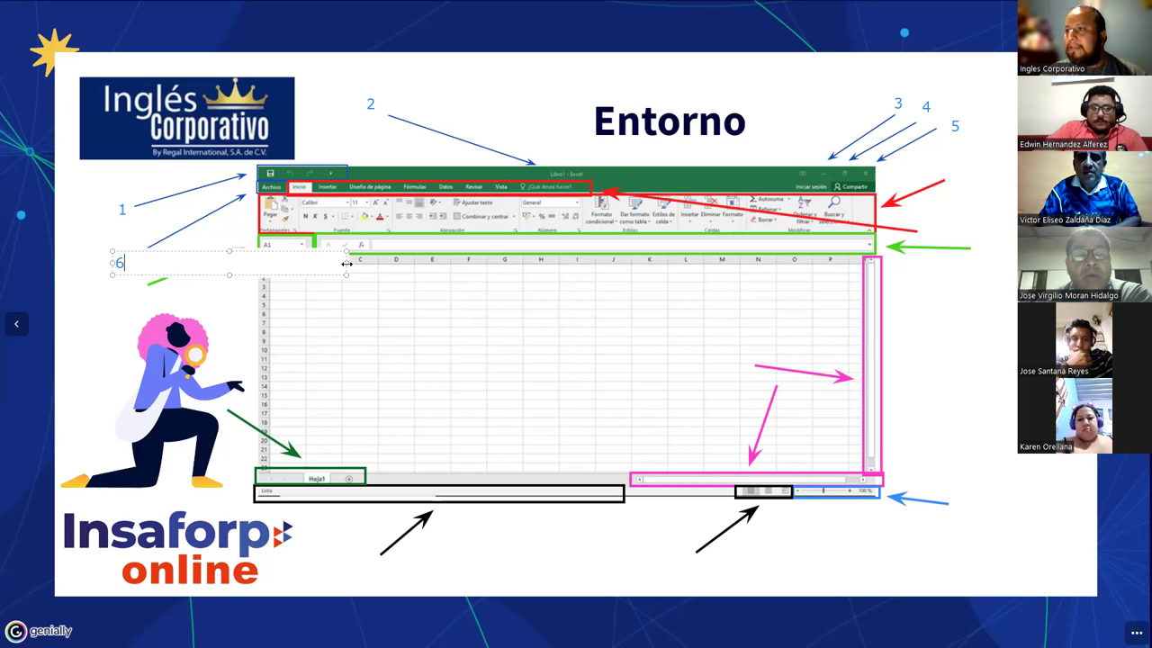
drag(346, 263, 138, 263)
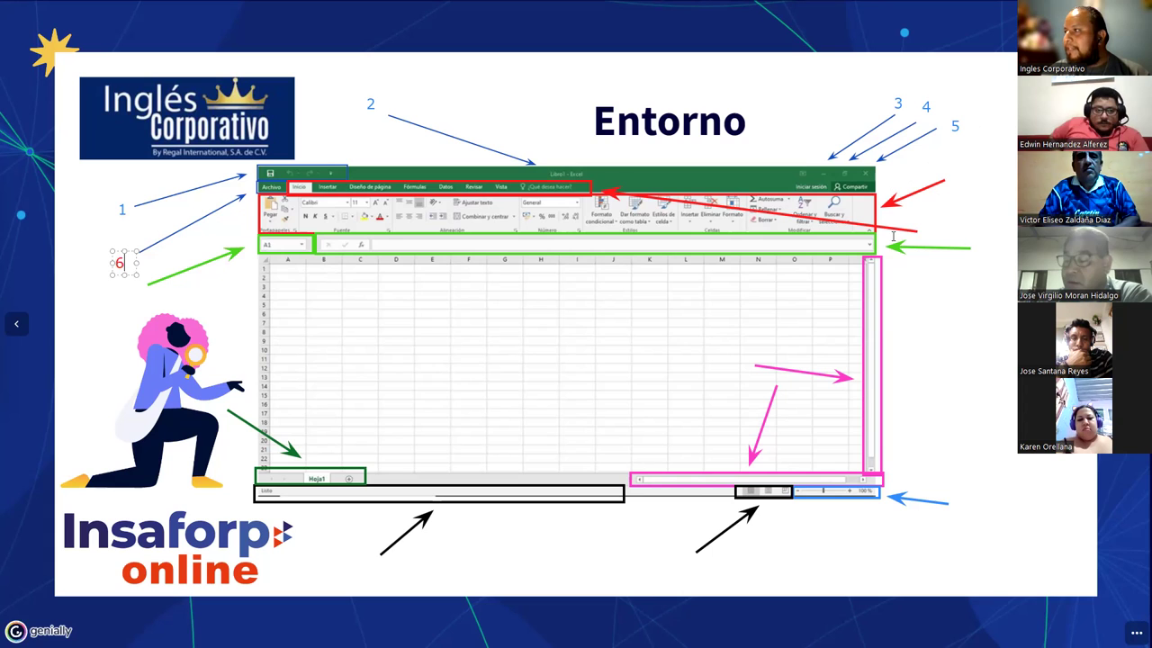
click(923, 231)
click(926, 232)
text(7)
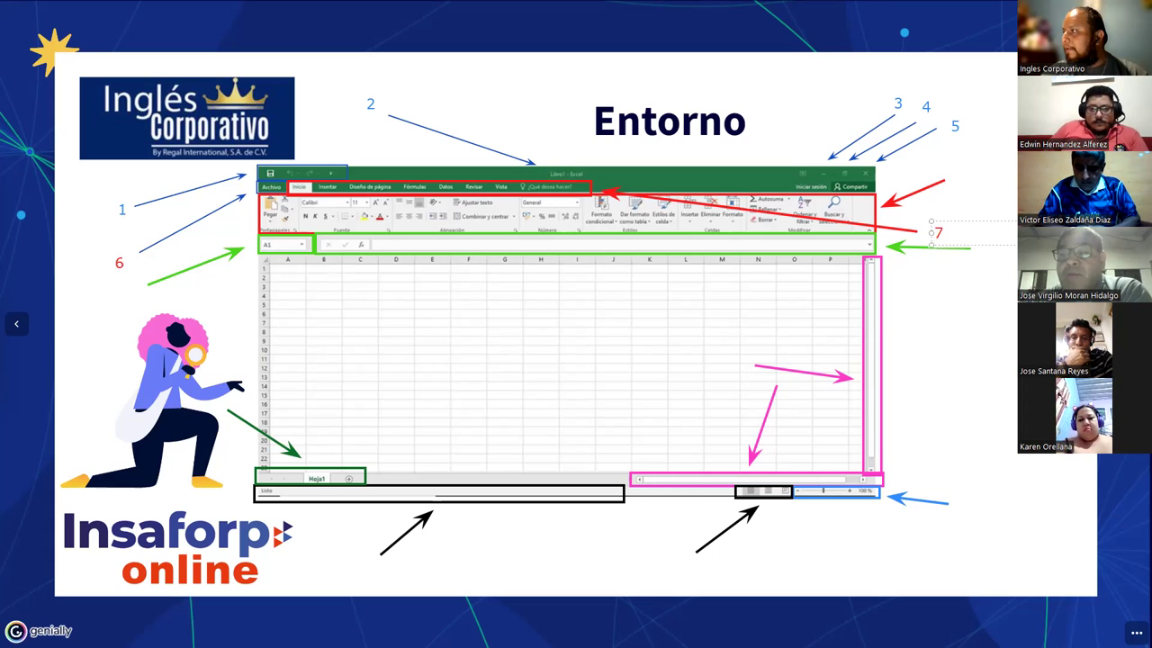
drag(943, 232, 1004, 232)
click(950, 183)
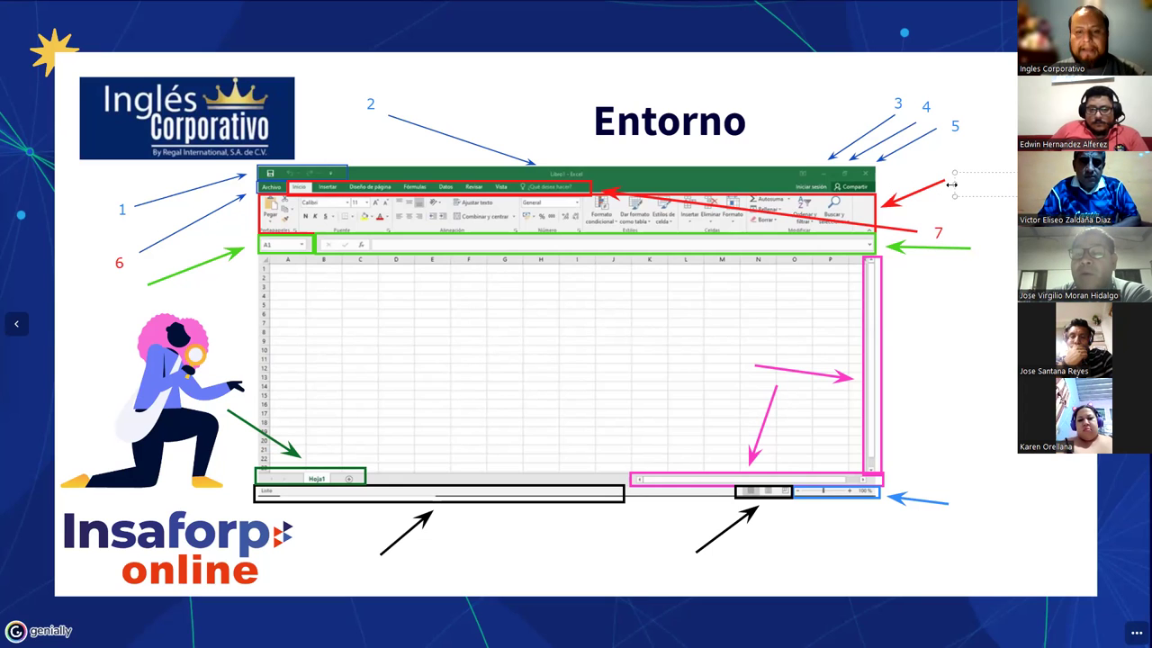
text(8)
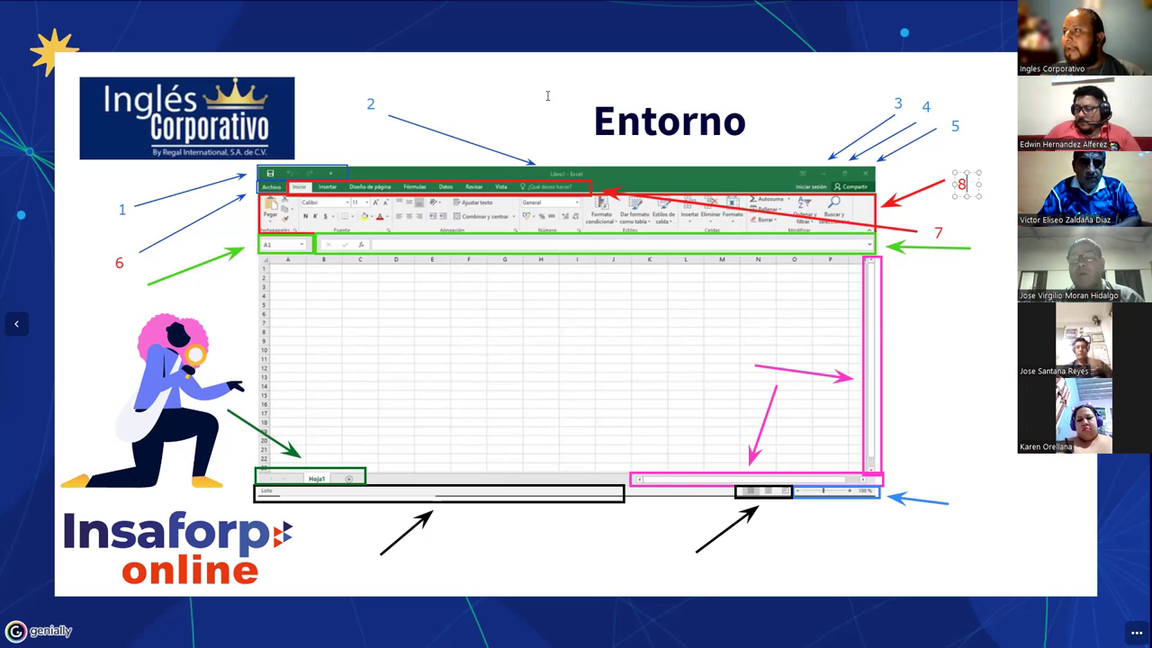
- Add a green 9 label below the red 6, shrinking its box to fit
click(122, 307)
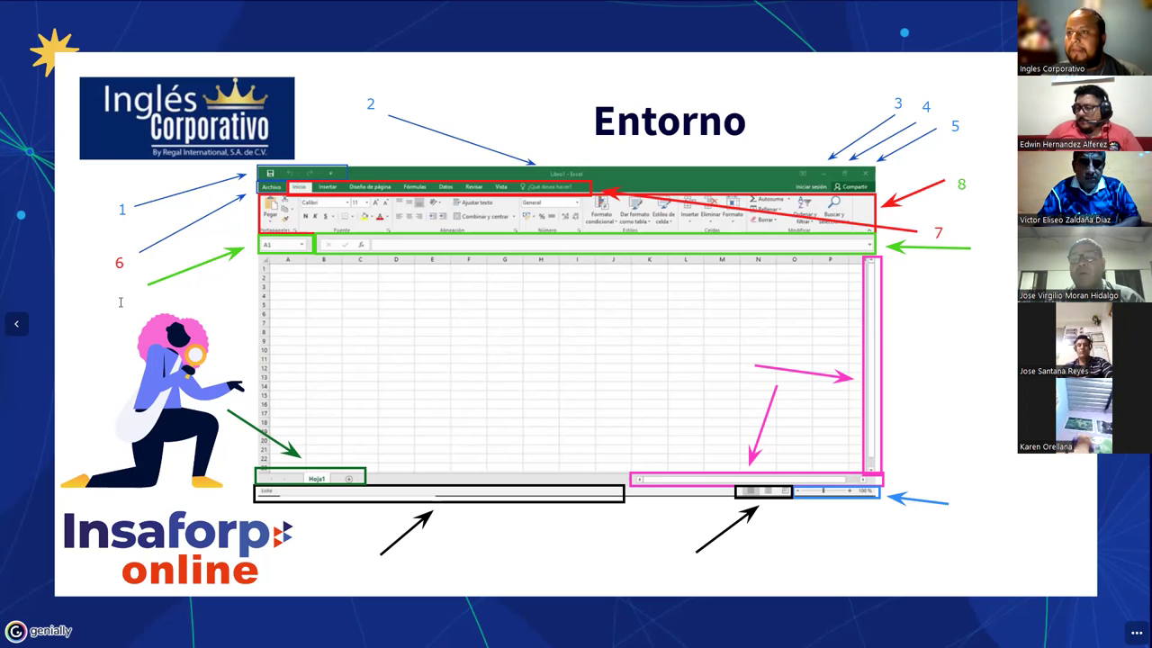
click(121, 307)
text(9)
drag(358, 303, 152, 302)
click(922, 239)
- Add a green 10 label by the formula-bar arrow and a pink 11 beside the pink arrow
click(979, 247)
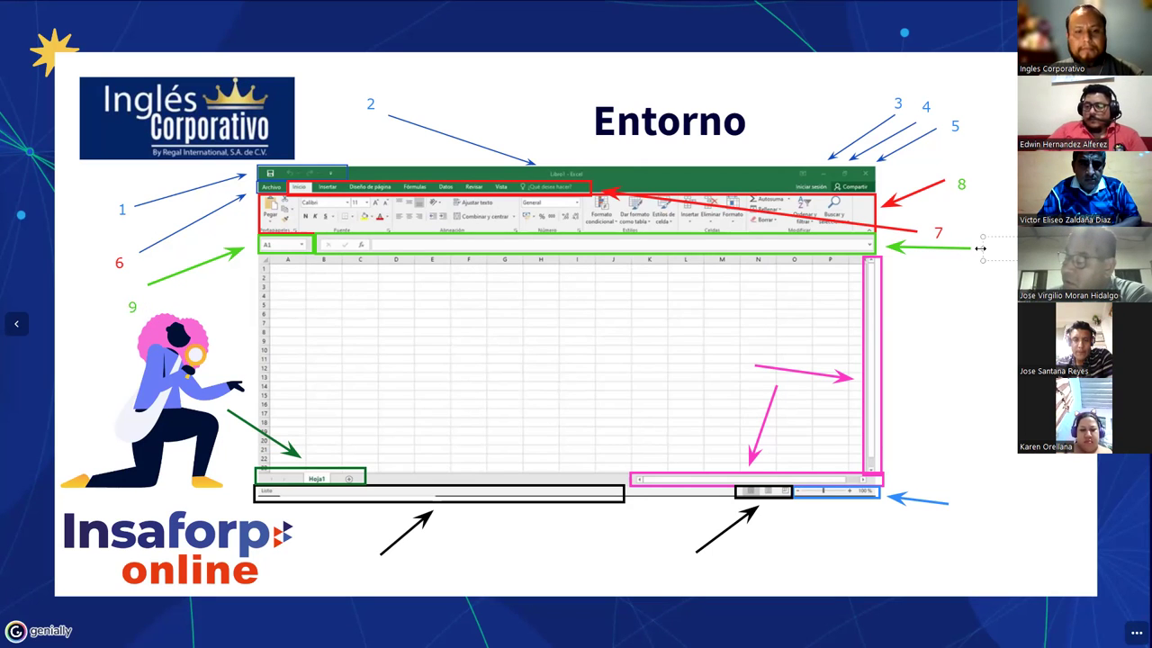
text(10)
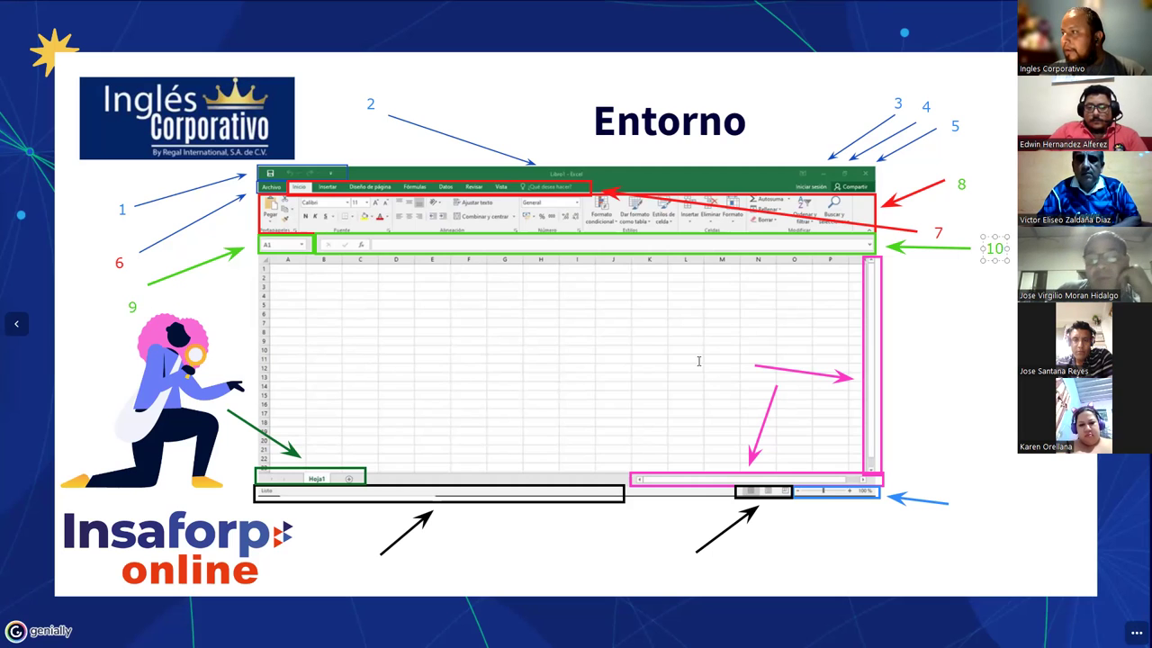
key(ctrl+z)
click(711, 361)
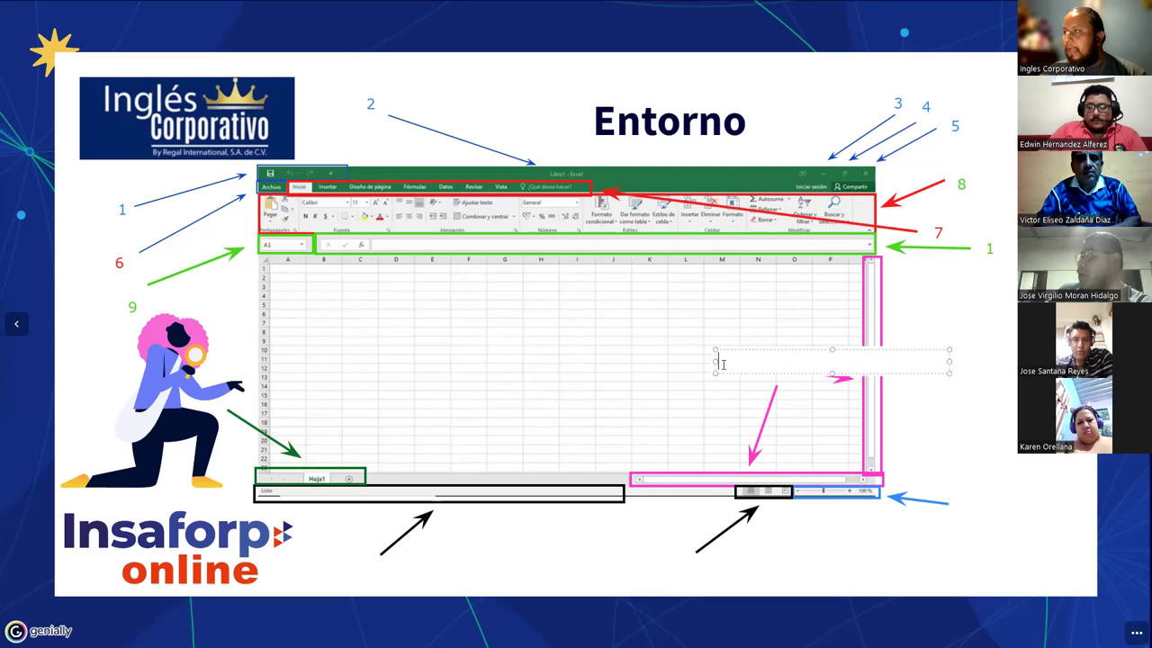
key(ctrl+z)
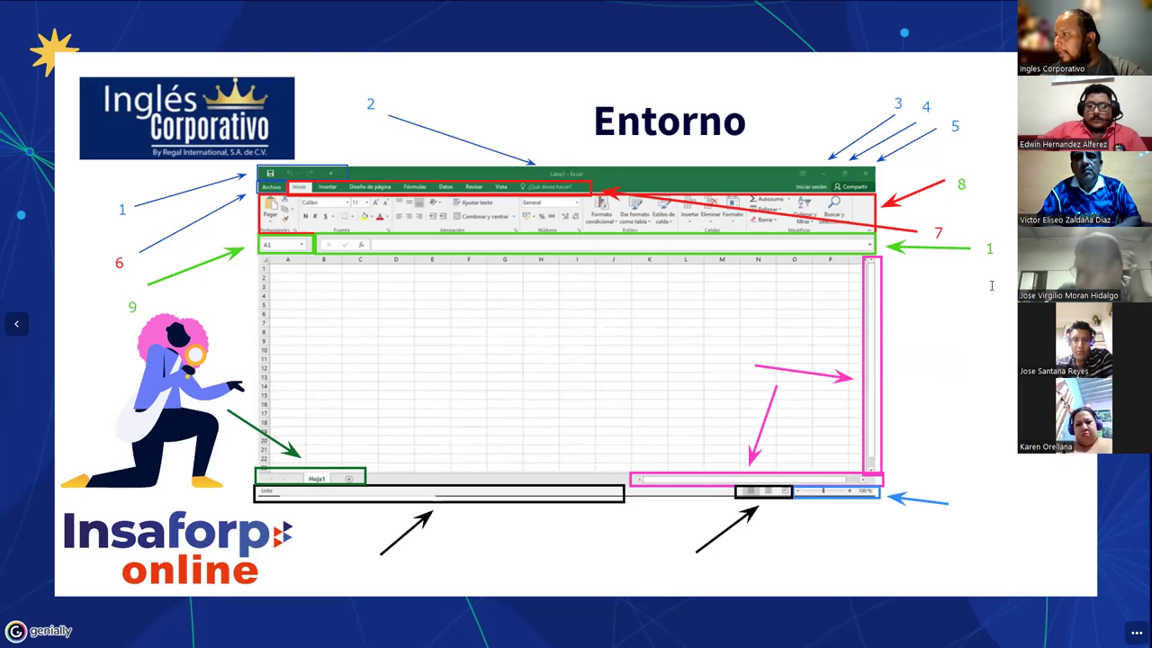
click(981, 248)
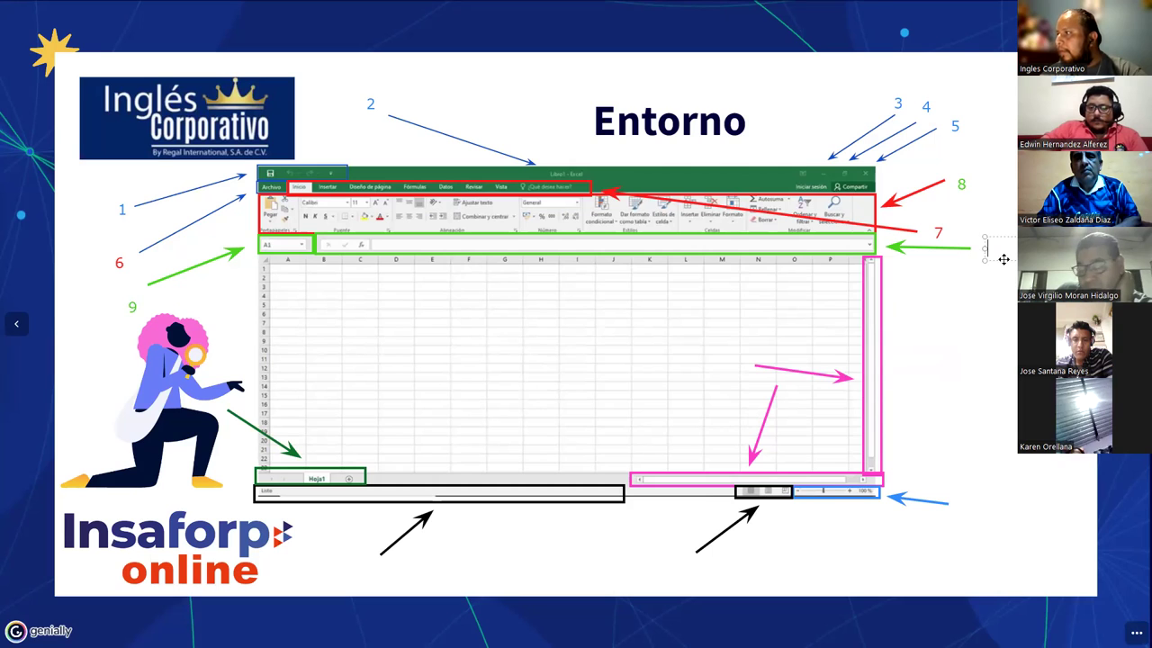
text(1)
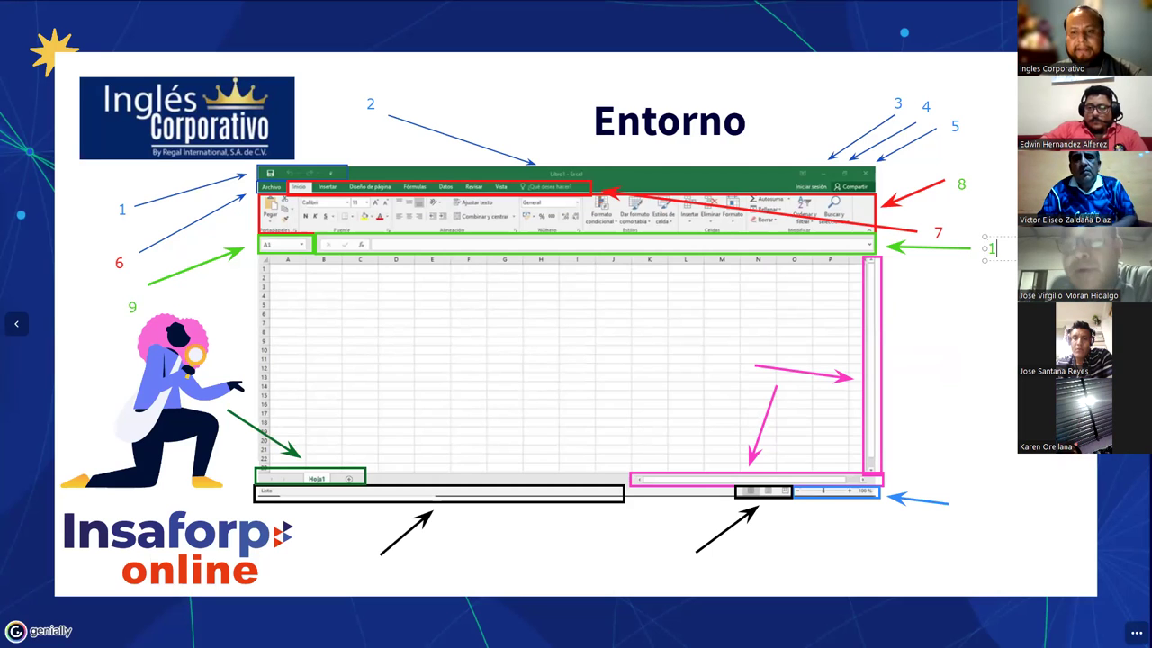
text(0)
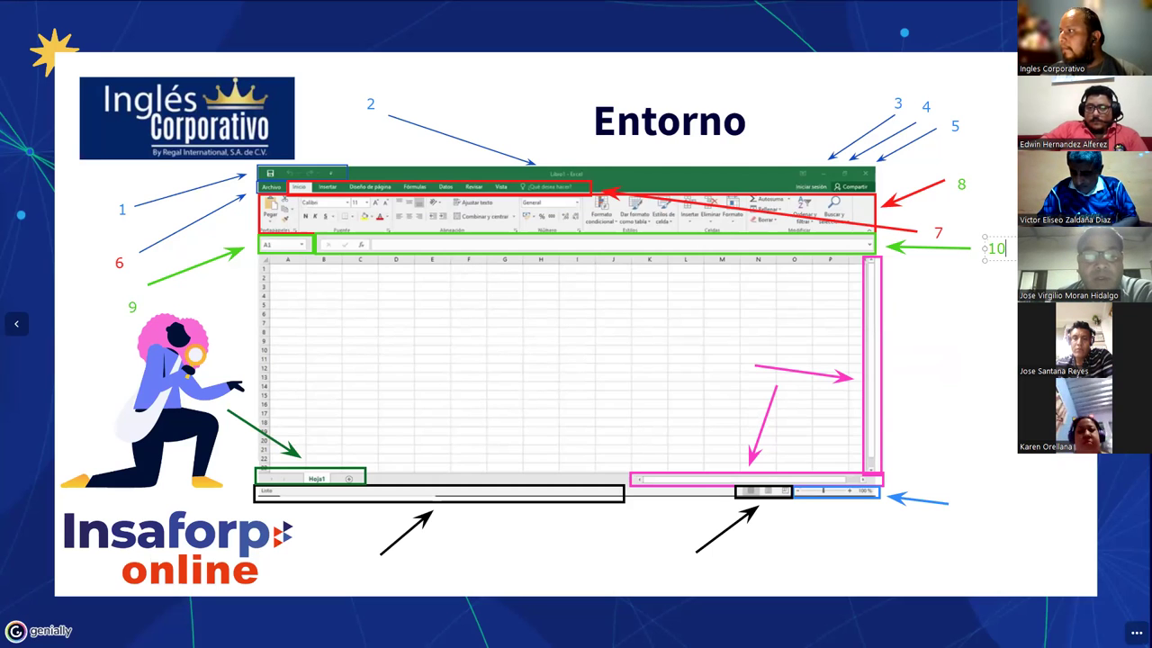
click(984, 308)
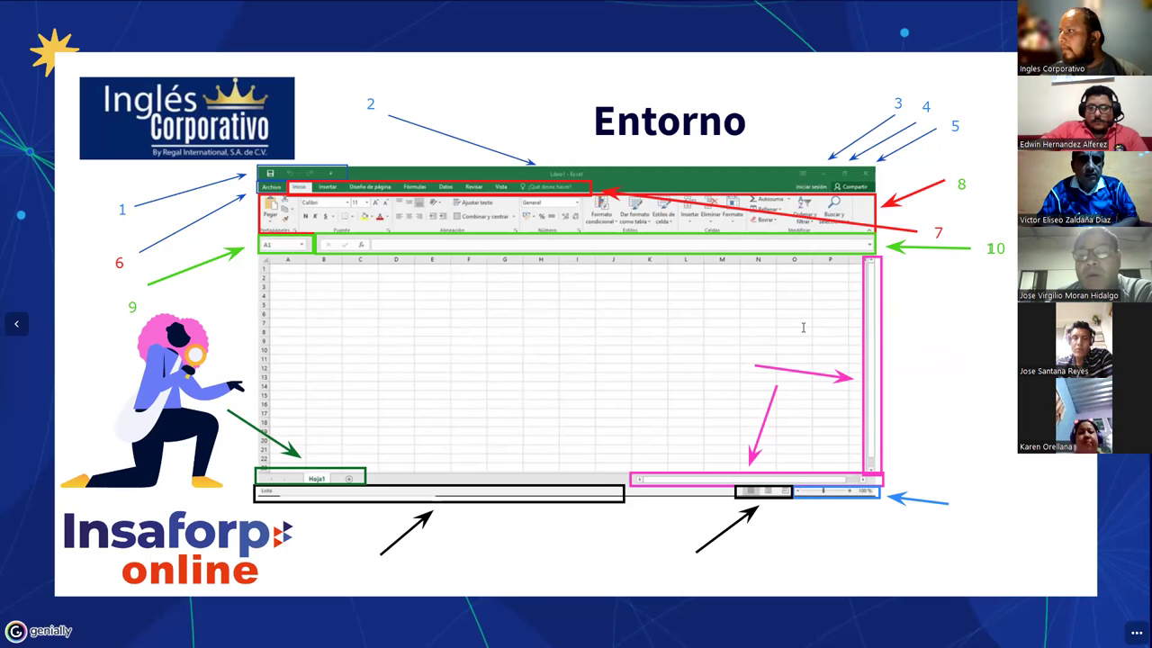
click(731, 360)
text(1)
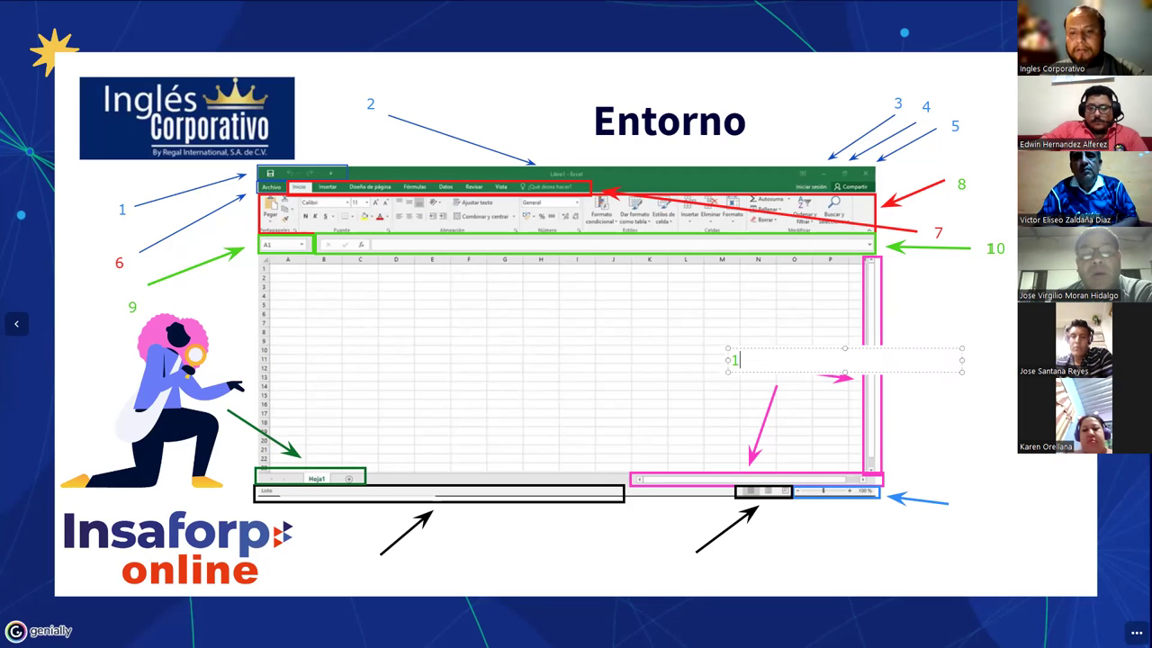
text(1)
drag(959, 354, 753, 360)
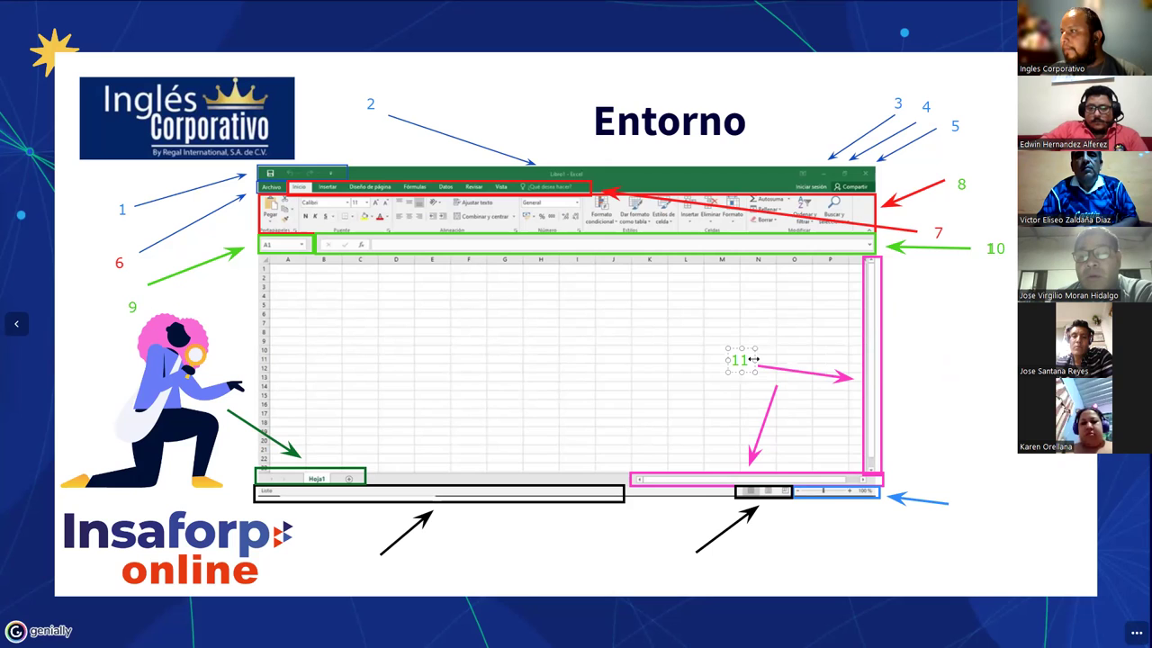
- Add fitted labels 12 by the lower pink arrow and 13 by the blue arrow
click(791, 399)
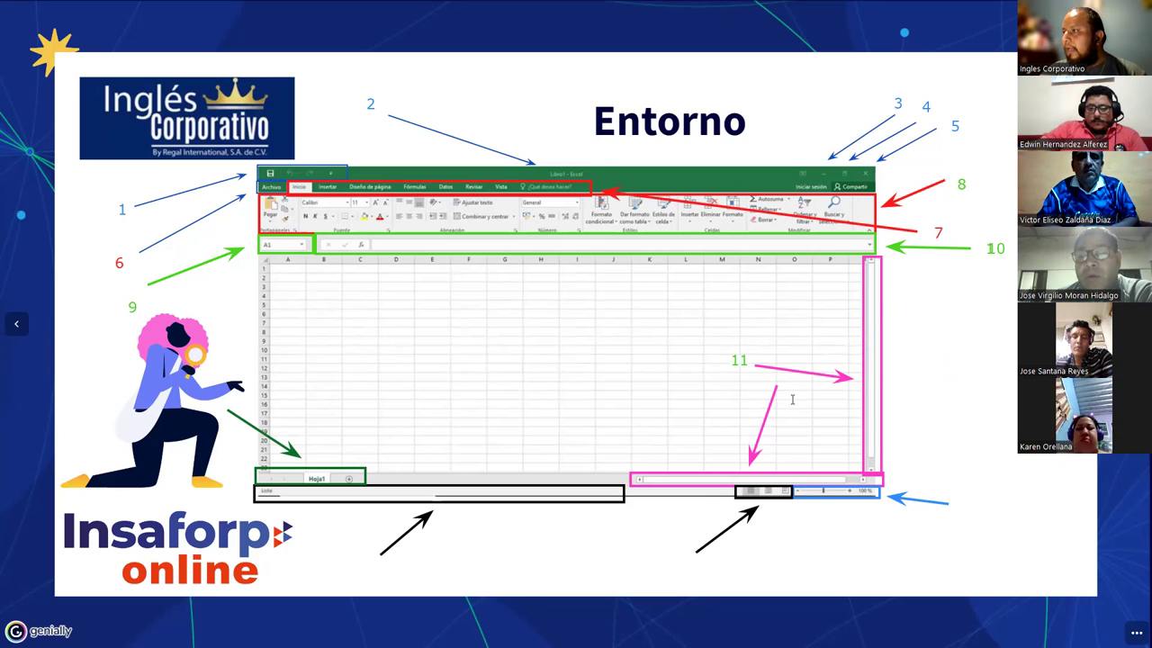
click(801, 401)
text(12)
drag(1015, 400, 814, 397)
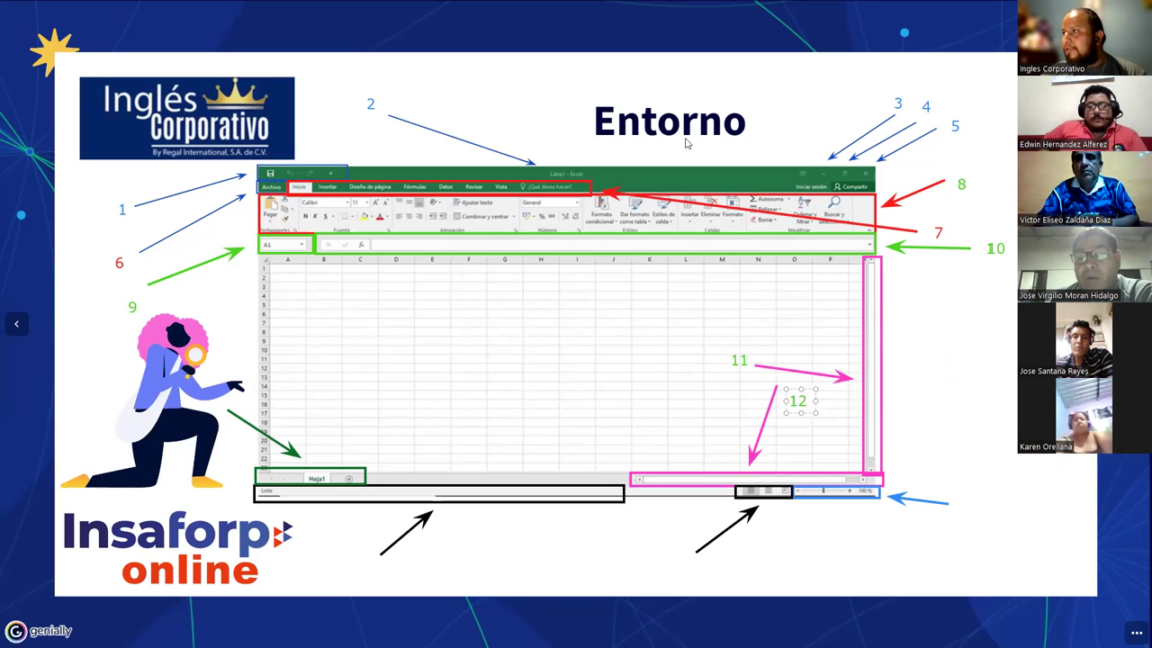
click(954, 509)
click(958, 507)
text(13)
drag(1141, 508, 992, 508)
- Add fitted labels 14 and 15 under the black arrows and 16 beside the figure's hand
click(669, 560)
click(669, 561)
text(14)
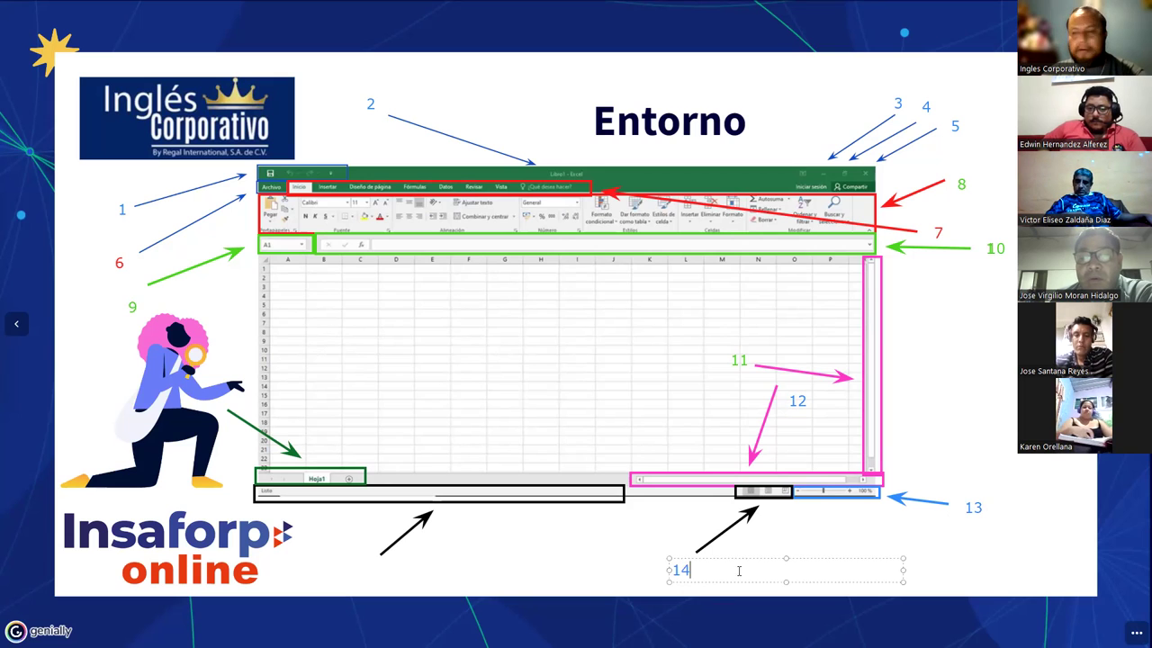
drag(902, 569, 703, 569)
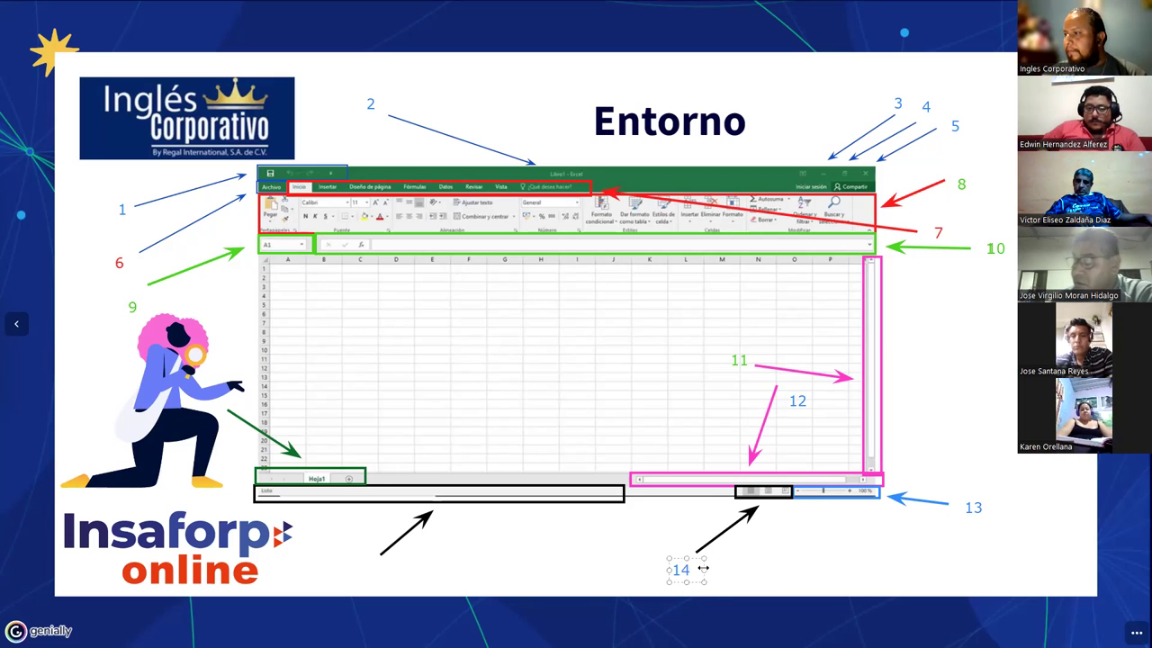
click(353, 574)
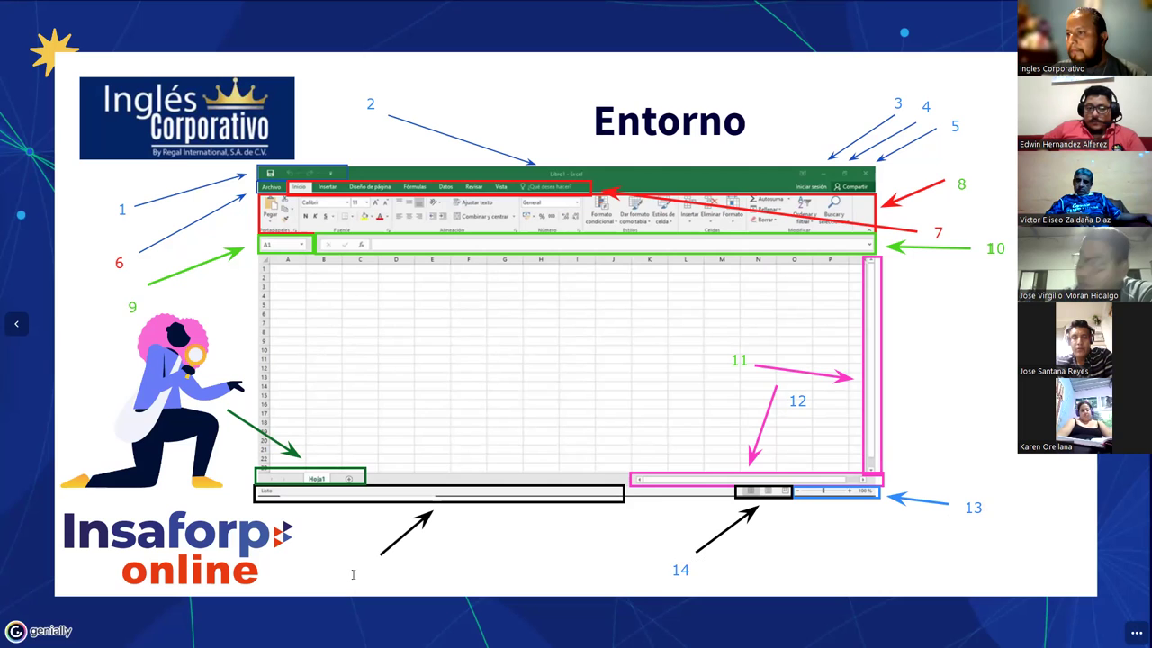
text(15)
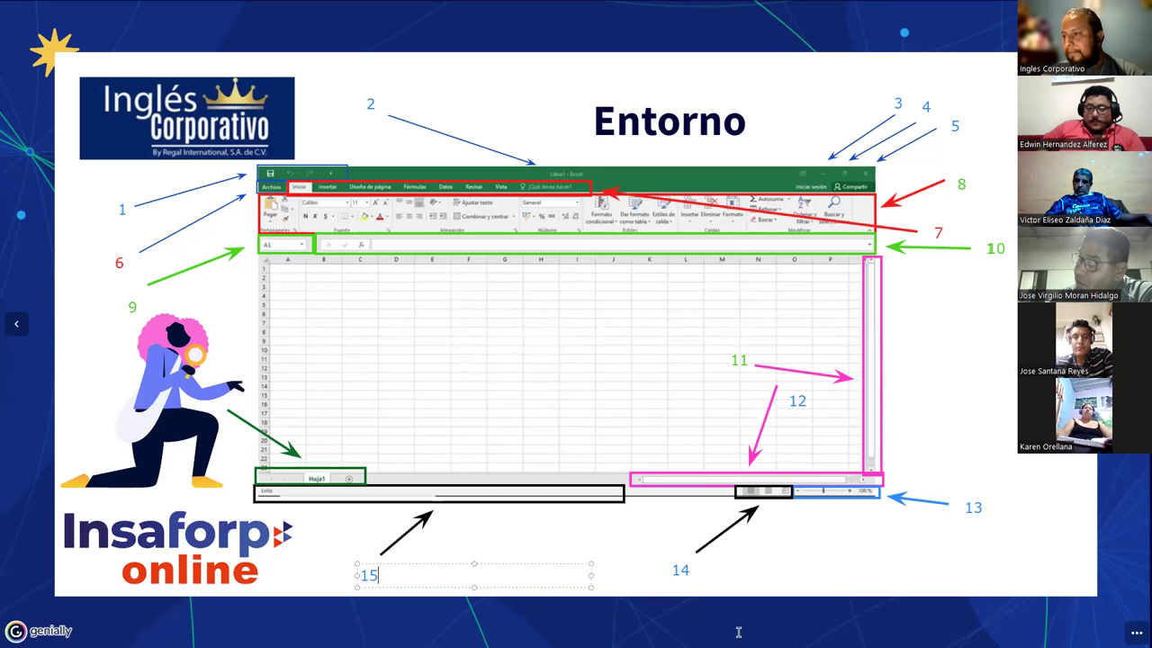
drag(589, 575, 384, 575)
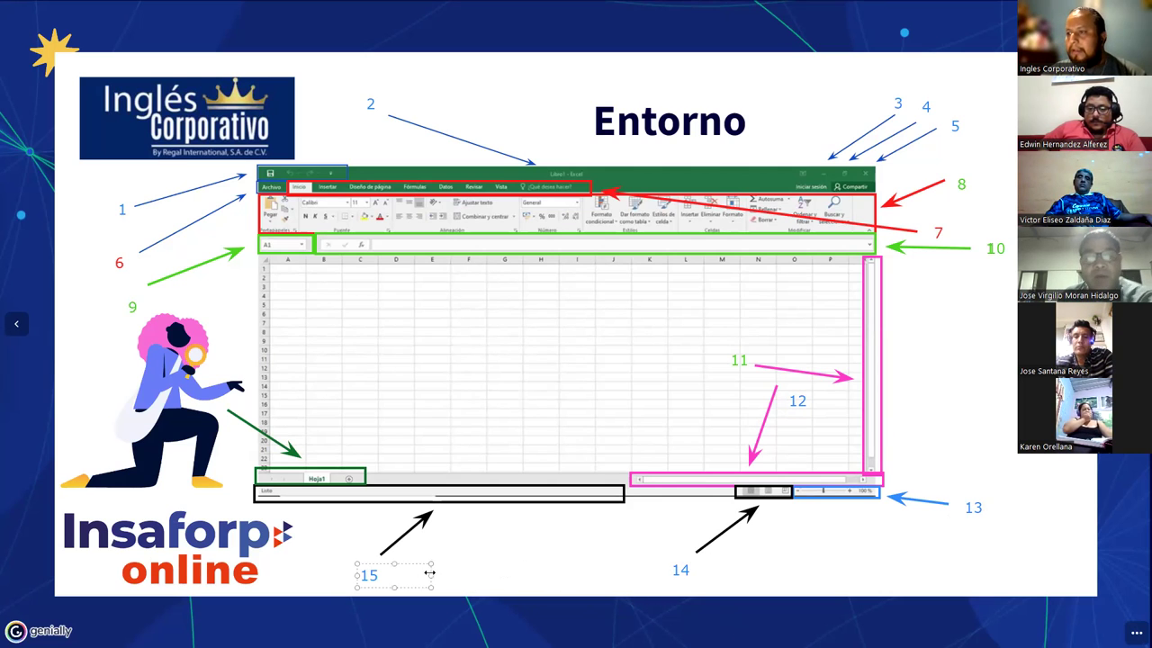
click(236, 365)
click(256, 401)
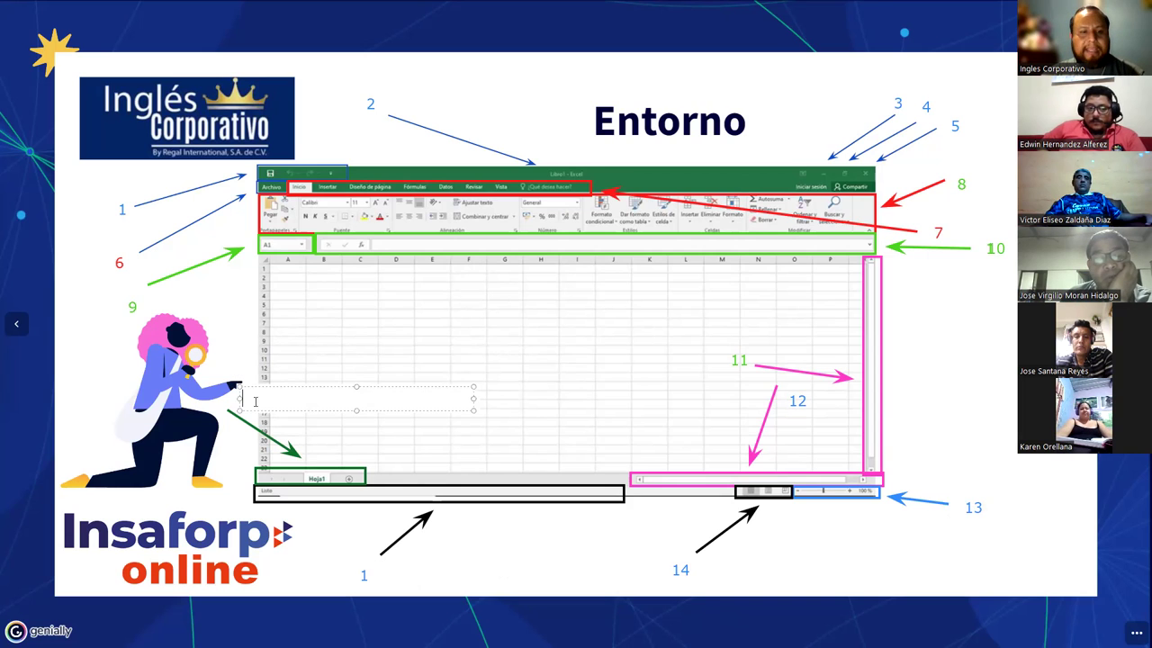
text(16)
drag(473, 397, 263, 398)
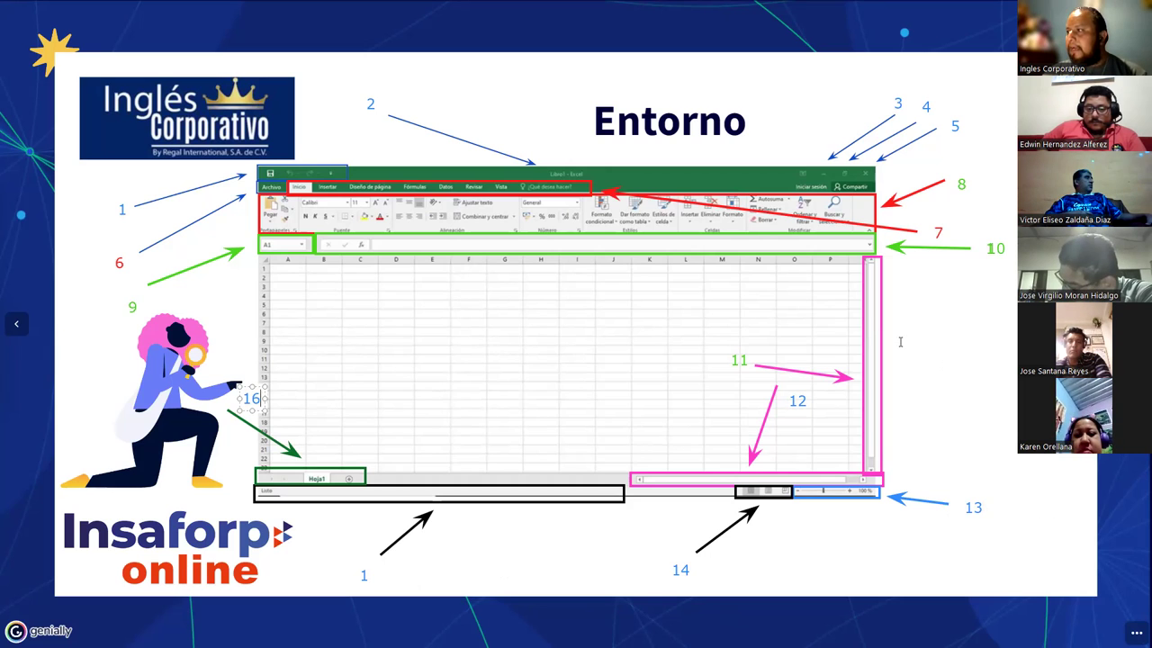
- Frame the Excel cell grid with a resized dark-green rectangle and add a leftward dark-green arrow into it
click(966, 340)
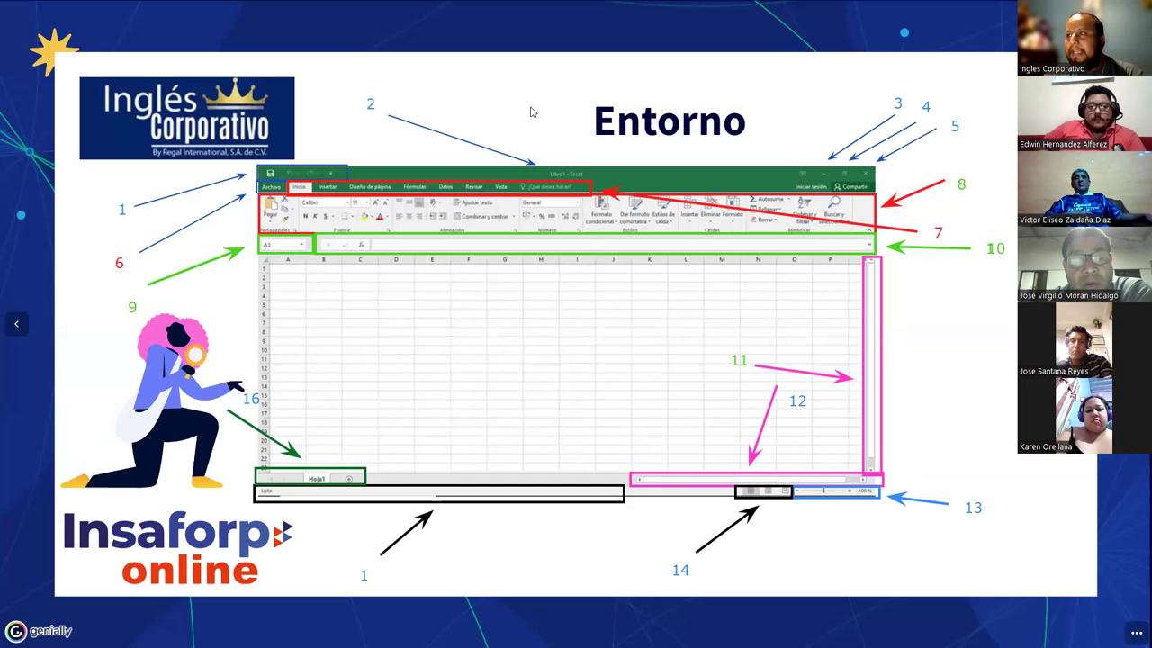
drag(281, 269, 694, 405)
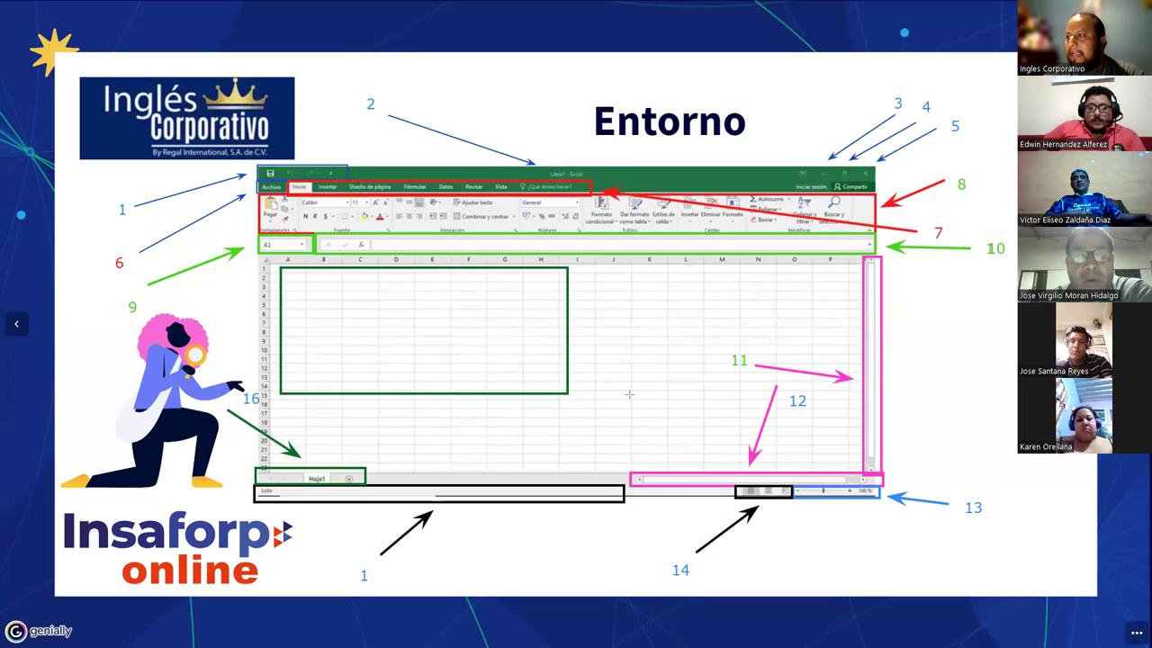
drag(798, 445, 844, 462)
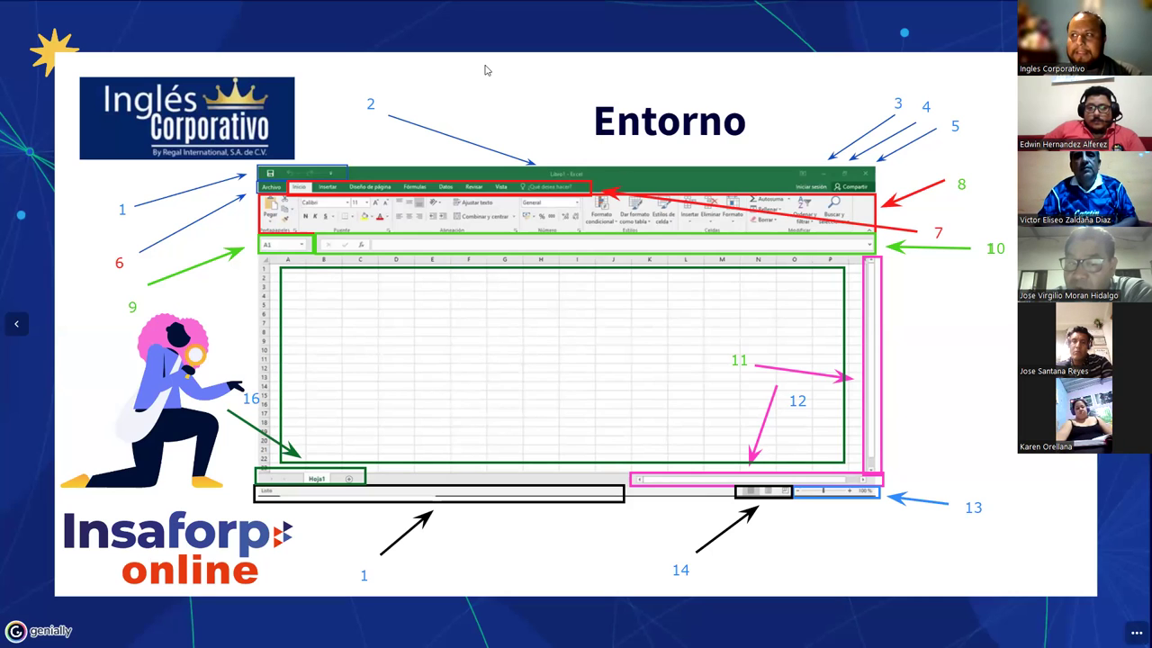
drag(656, 317, 415, 301)
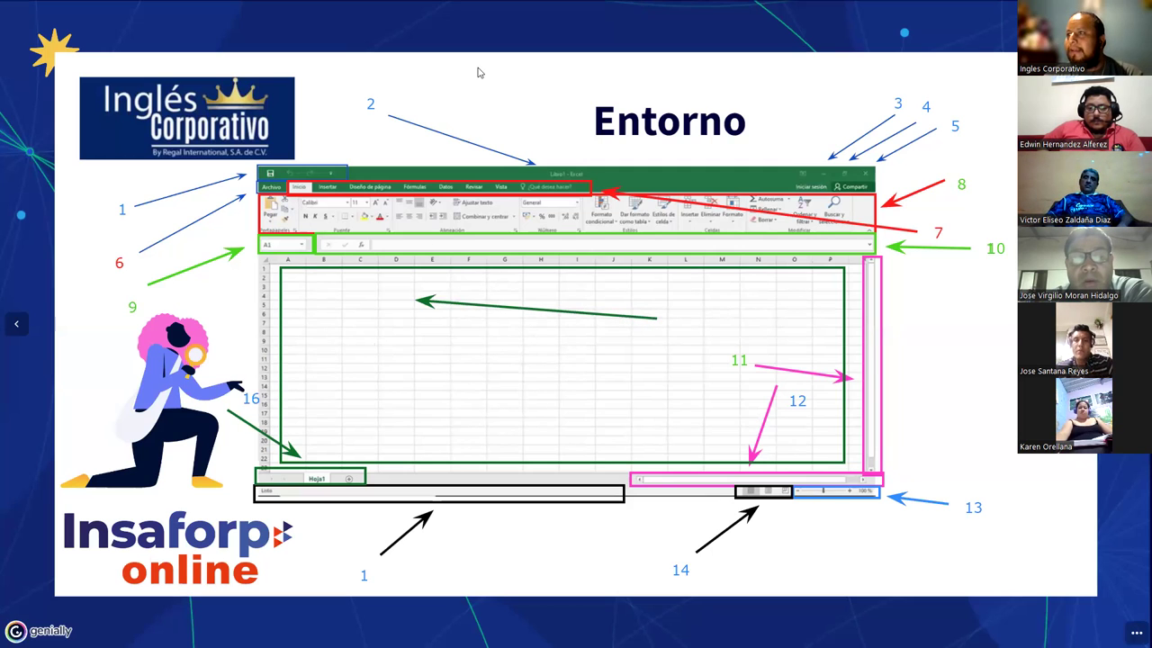
- Add a '17' text label, removing the stray period, and place it at the green arrow's tail
click(432, 347)
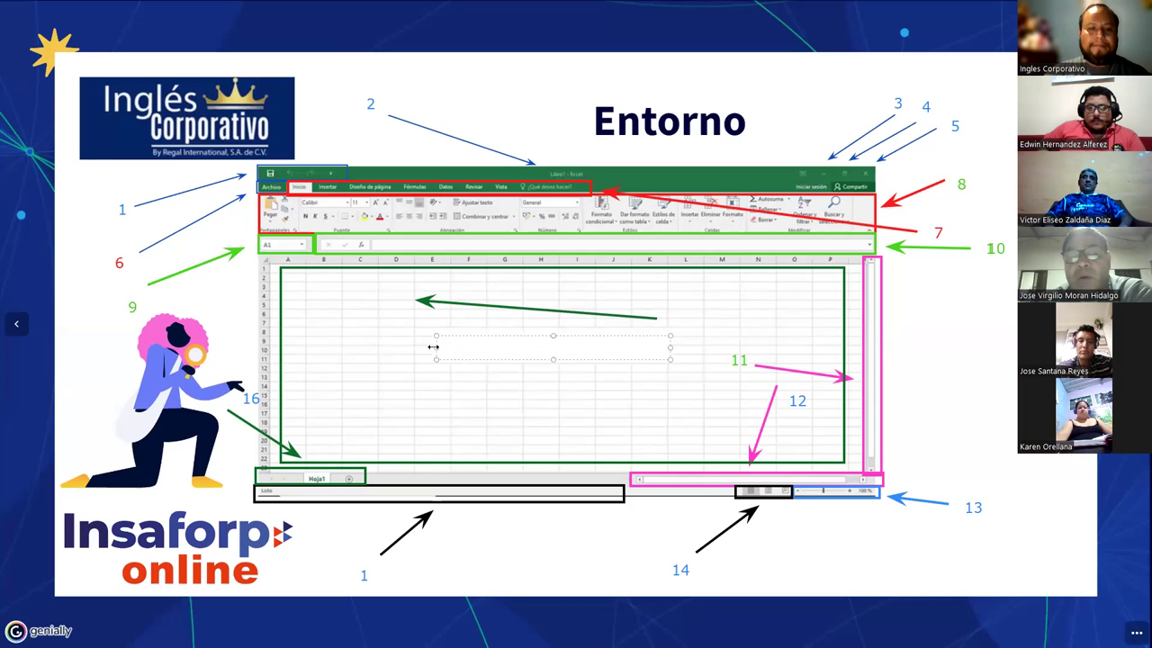
text(17)
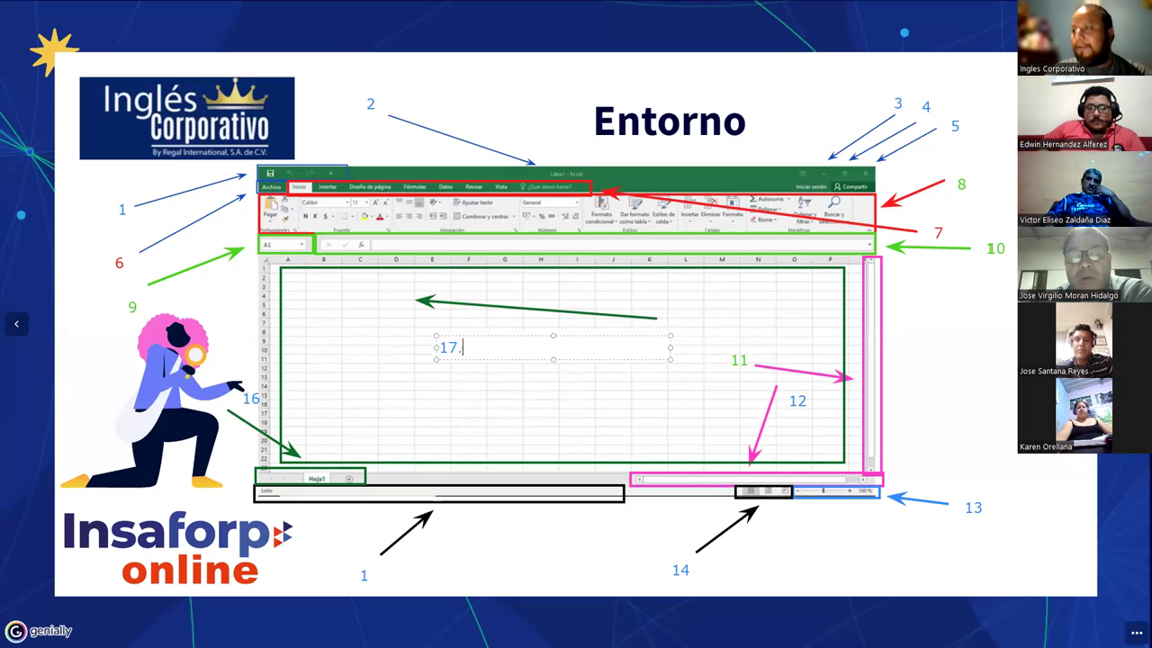
text(.)
key(BackSpace)
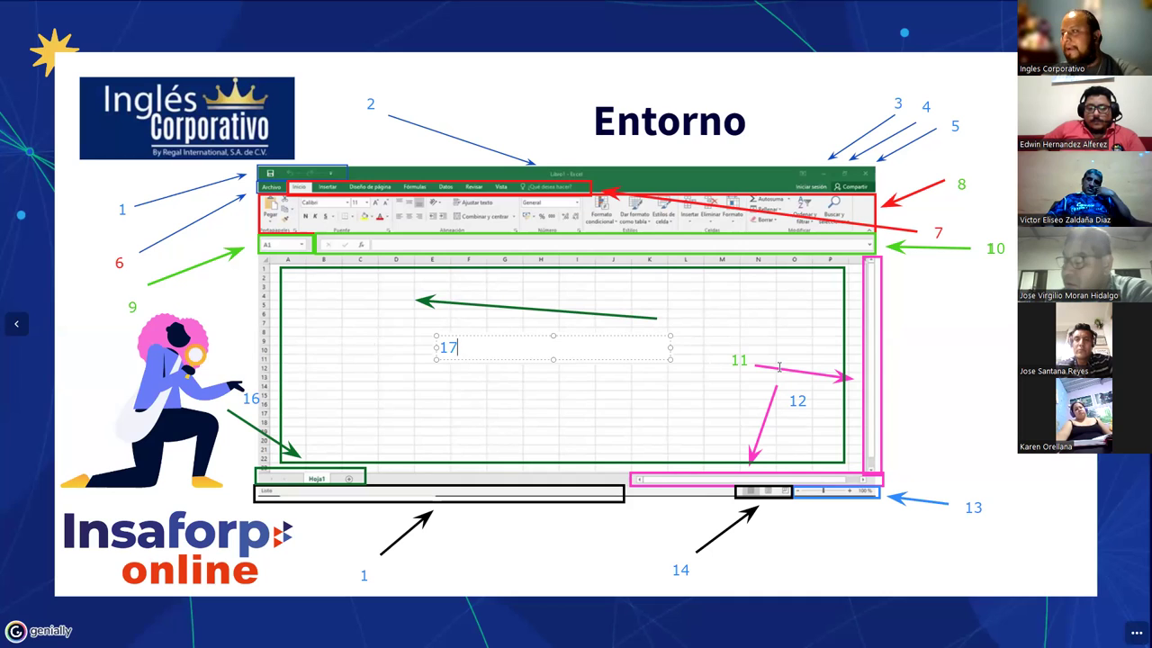
mouse_move(528, 359)
mouse_down()
mouse_move(555, 343)
mouse_move(495, 331)
mouse_move(682, 340)
mouse_move(740, 326)
mouse_up()
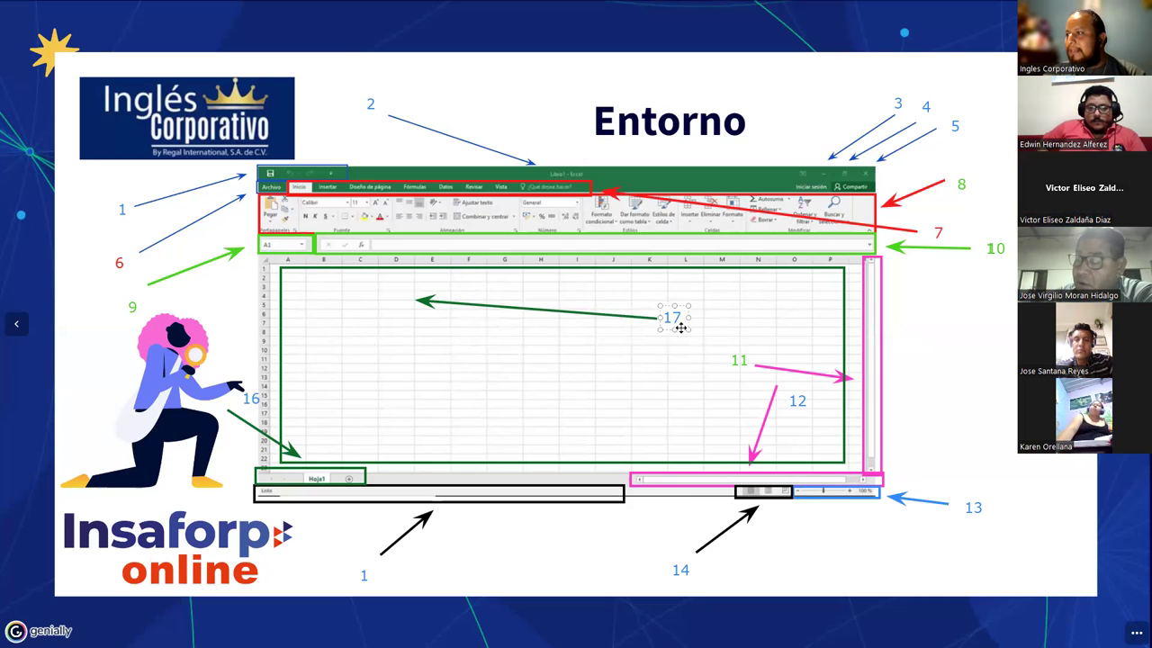
click(648, 486)
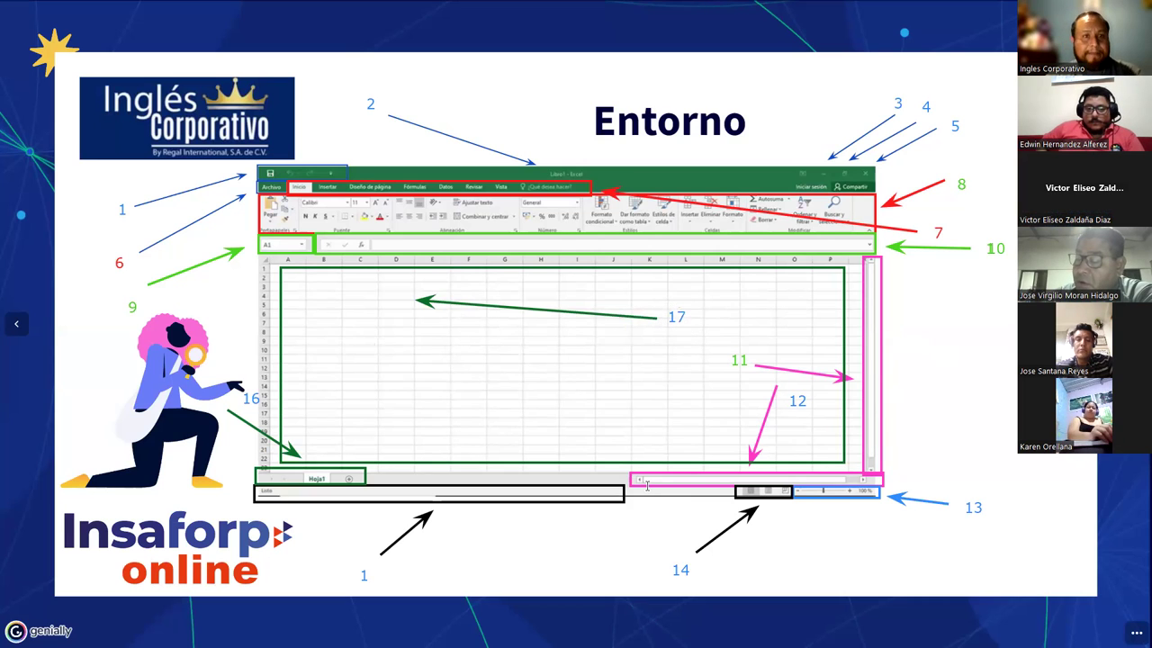
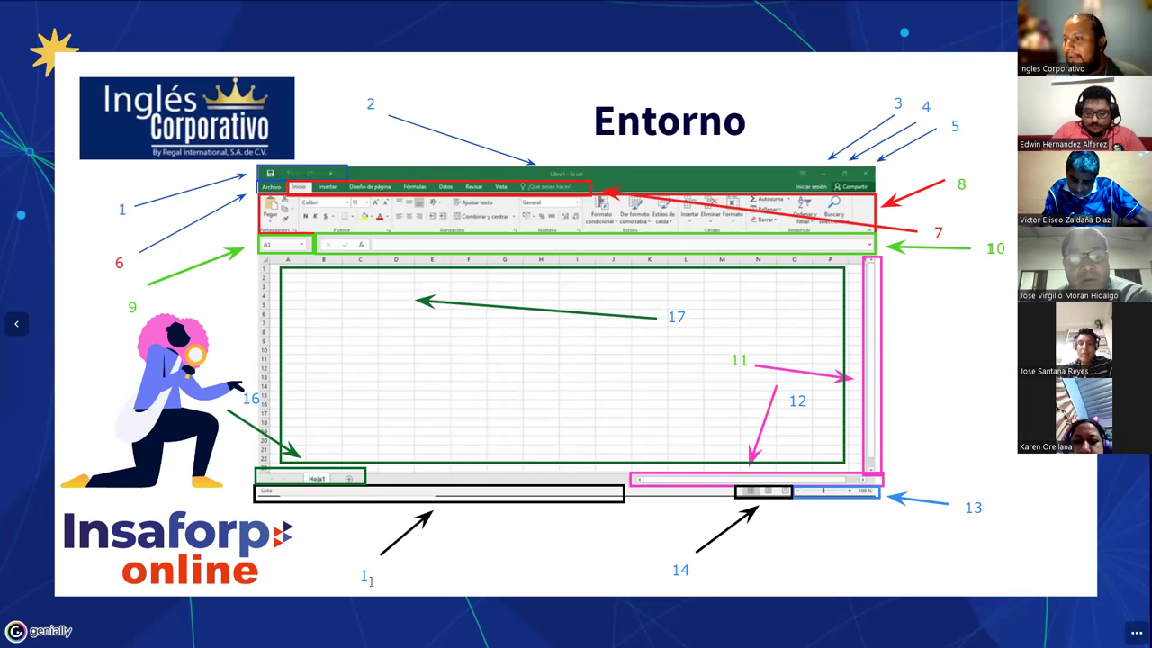
- Change the bottom callout number to 15 and narrow its text box beside the status-bar arrow
click(405, 576)
text(5)
drag(425, 563, 411, 561)
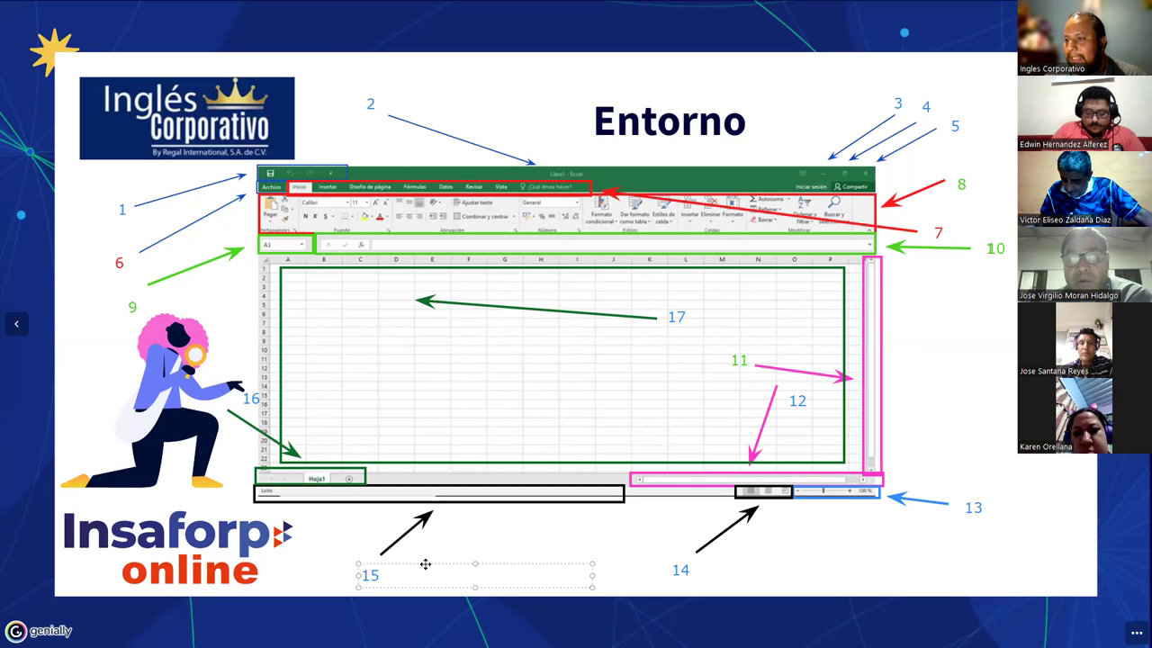
drag(589, 574, 382, 565)
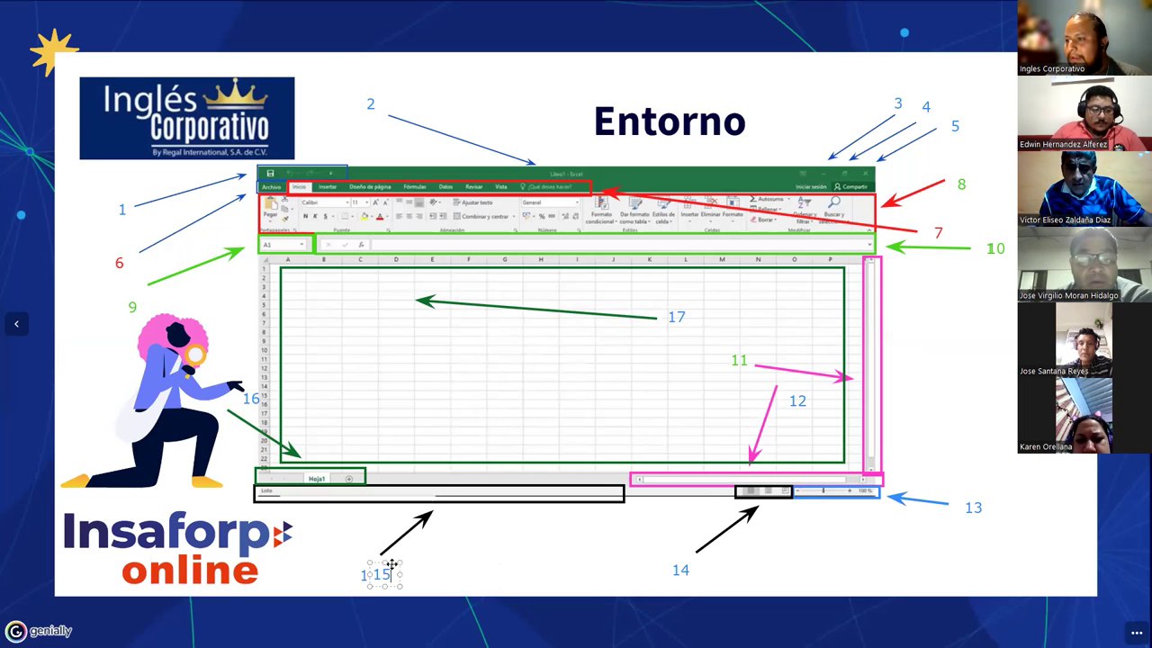
- Deselect the 15 label and present the plain Excel window on the Entorno slide
click(417, 571)
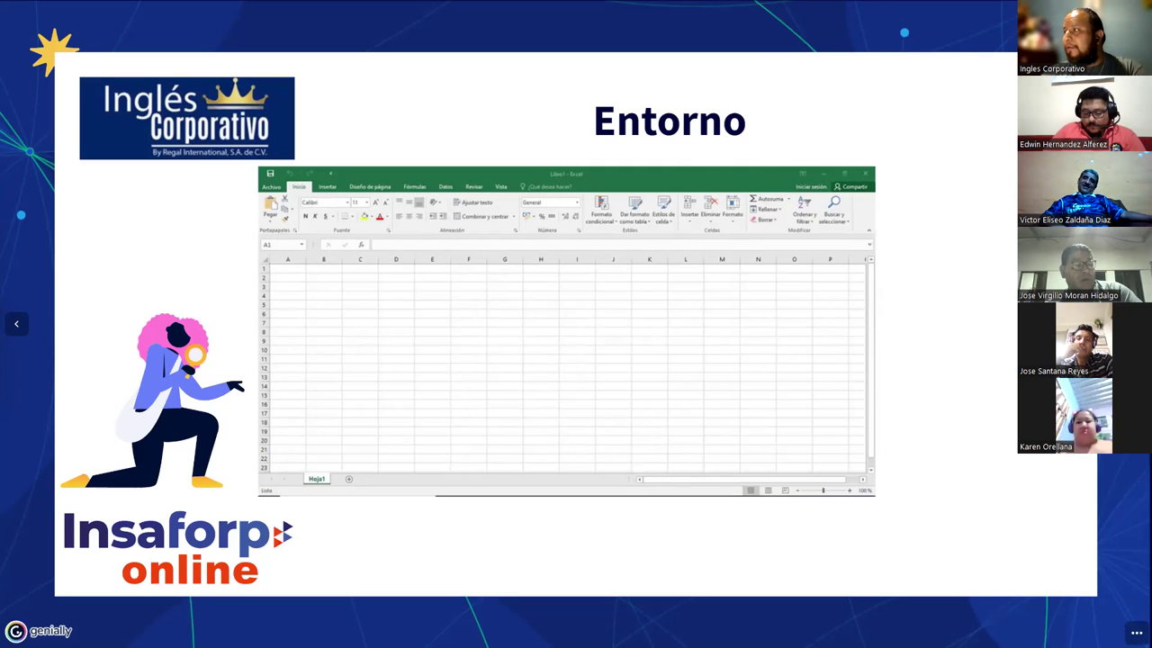
- Advance to the 'Barra de título y barra de herramientas de acceso rápido' slide
key(Right)
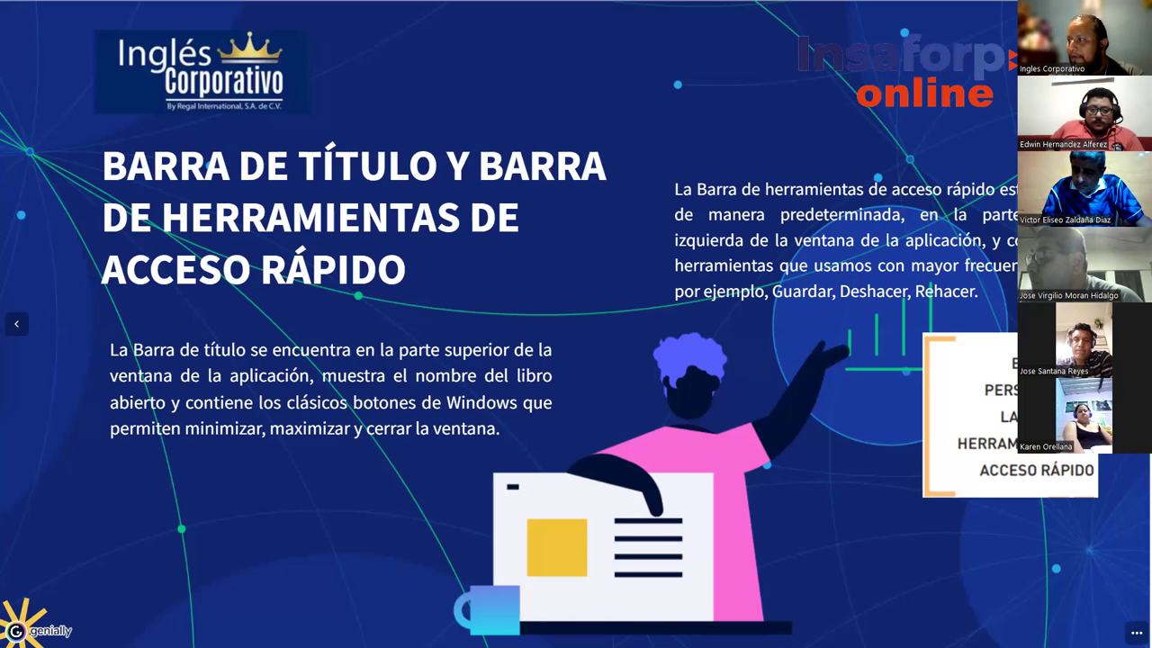
- Advance to the 'Barra de Acceso Rápido' slide with toolbar callouts 01–06
key(Right)
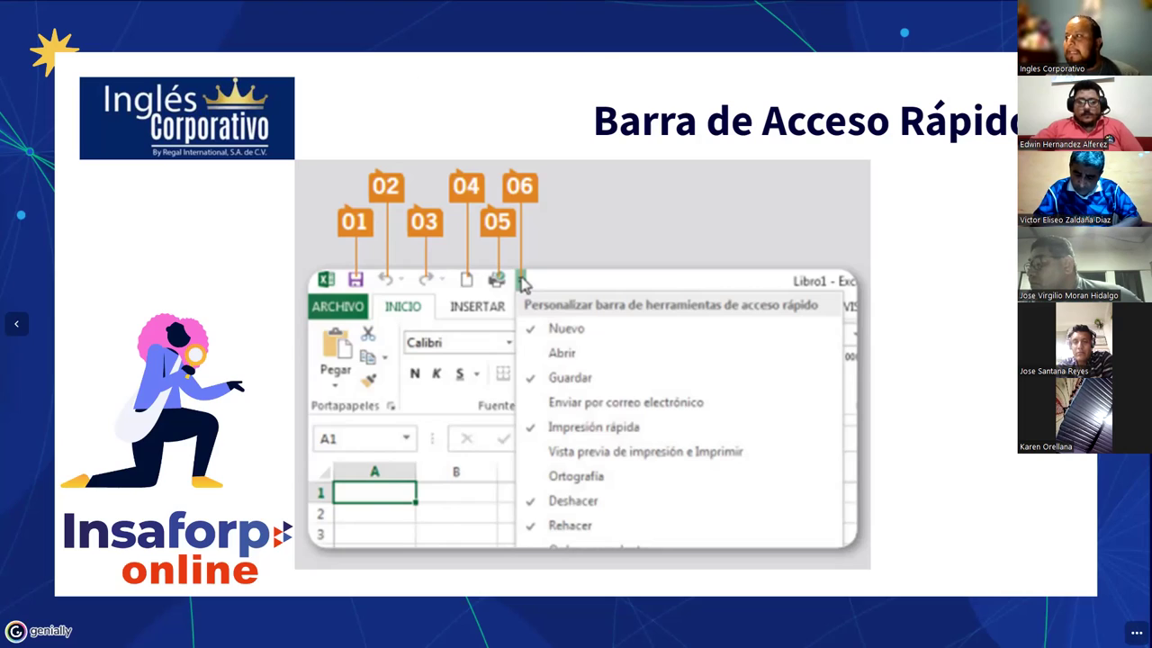
- Step past the 01–06 description table and 60% progress slide to the DEMOSTRACIÓN slide
key(Right)
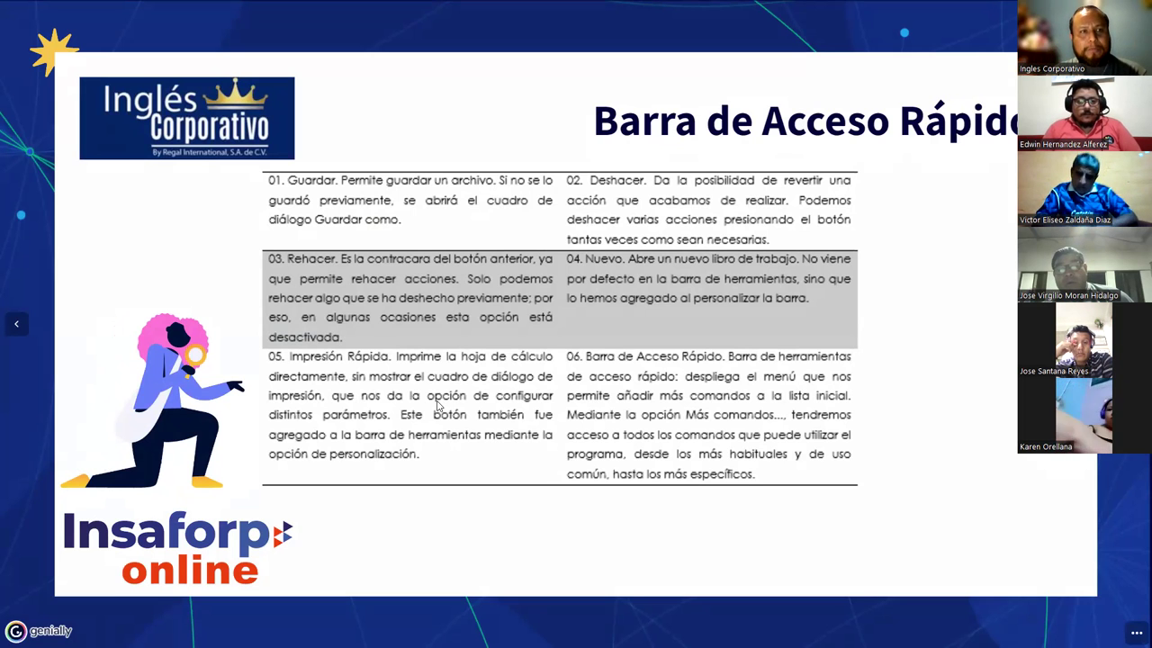
key(Right)
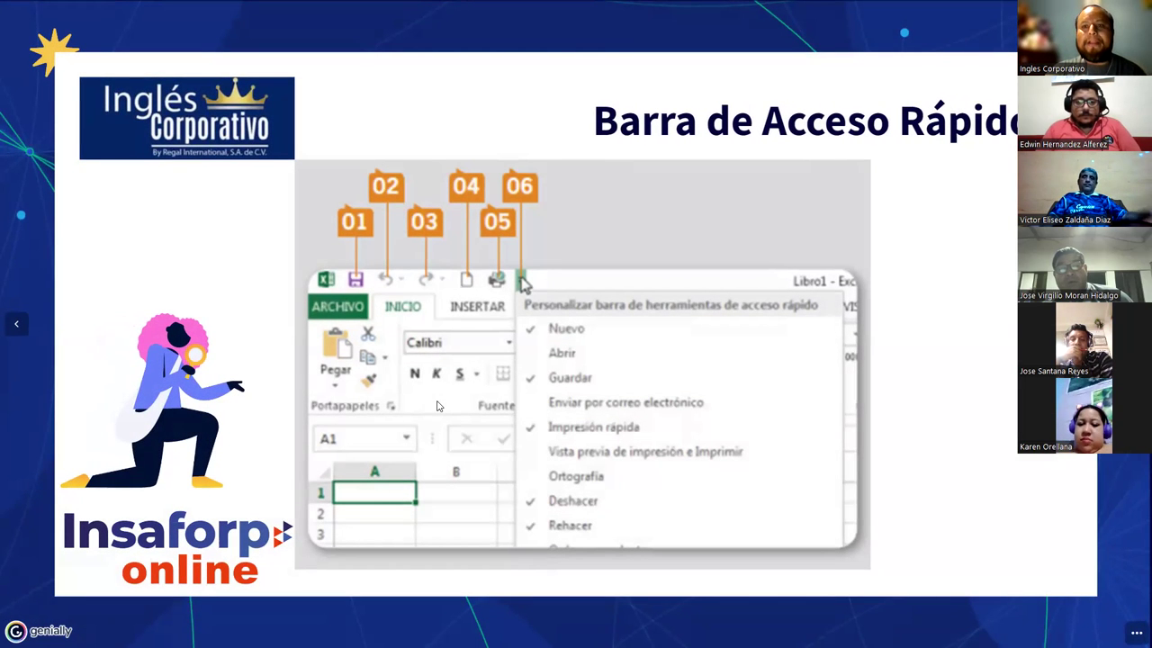
key(Left)
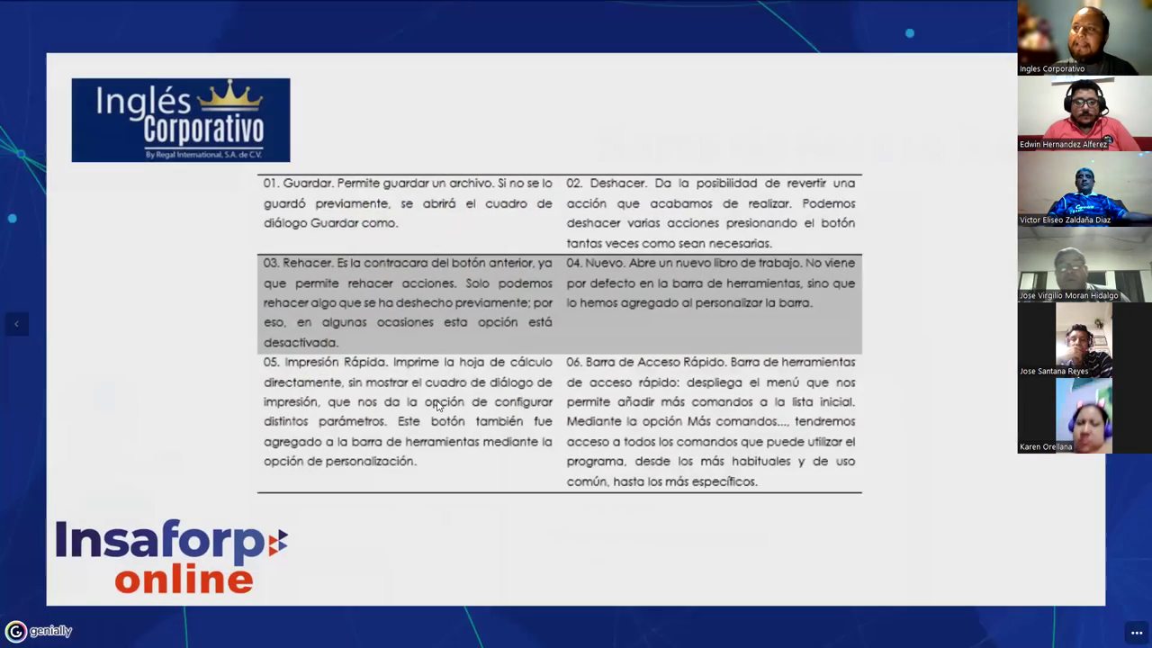
key(Left)
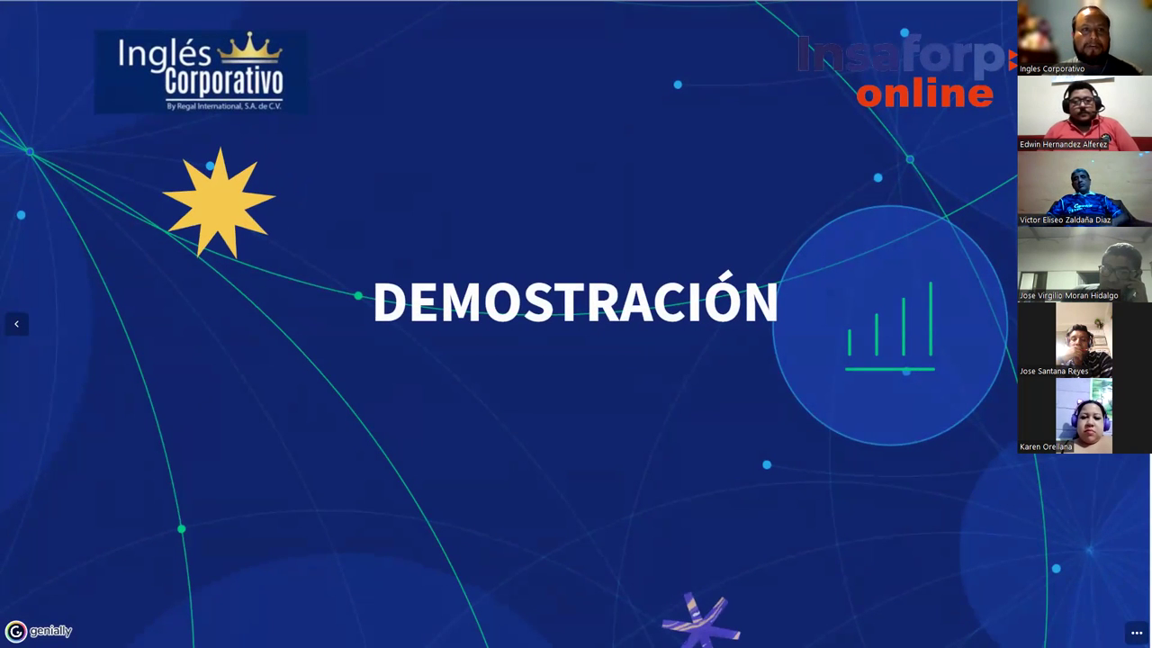
- Leave the DEMOSTRACIÓN slide and bring up blank workbook Libro1 on sheet Hoja1
key(Right)
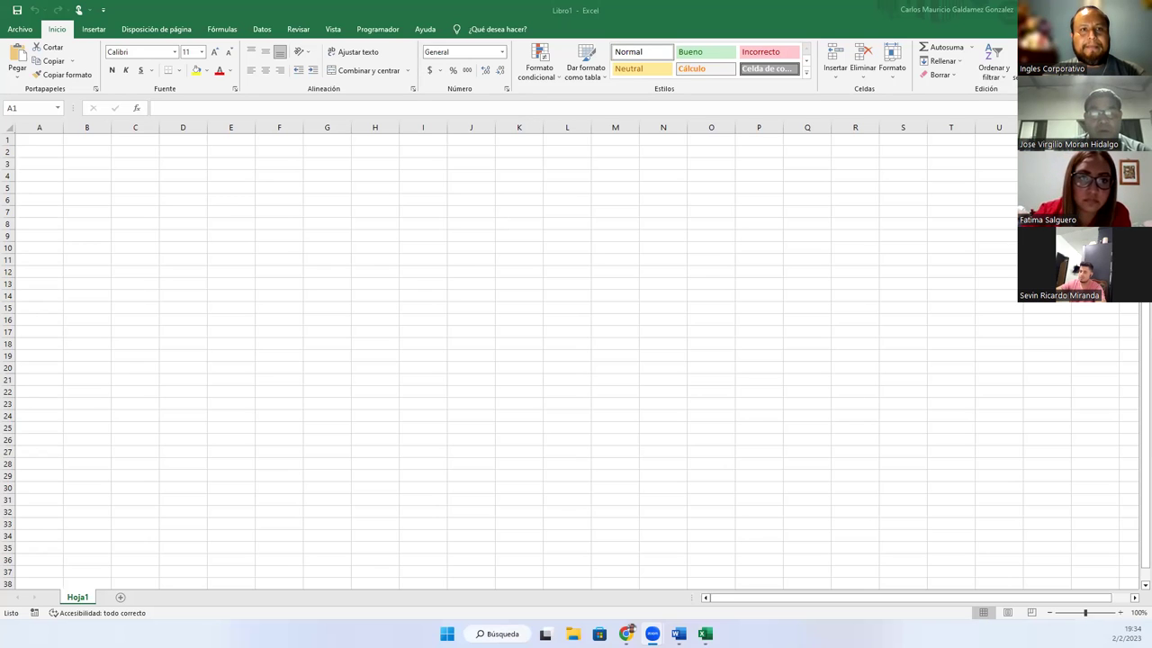
click(519, 223)
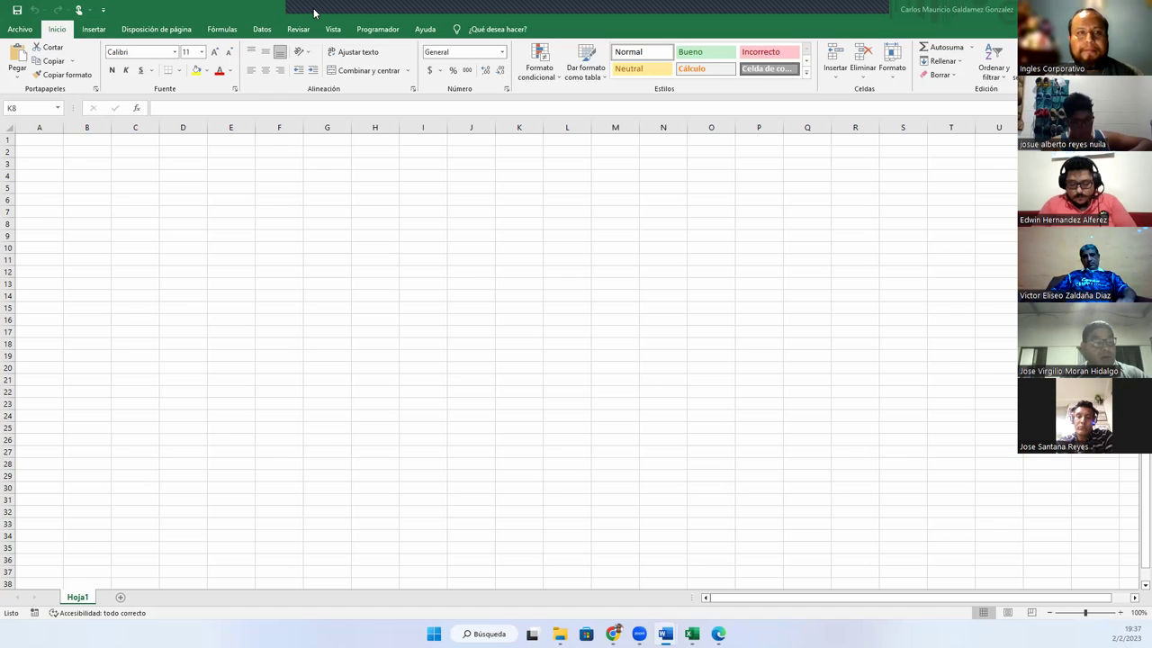
mouse_move(314, 24)
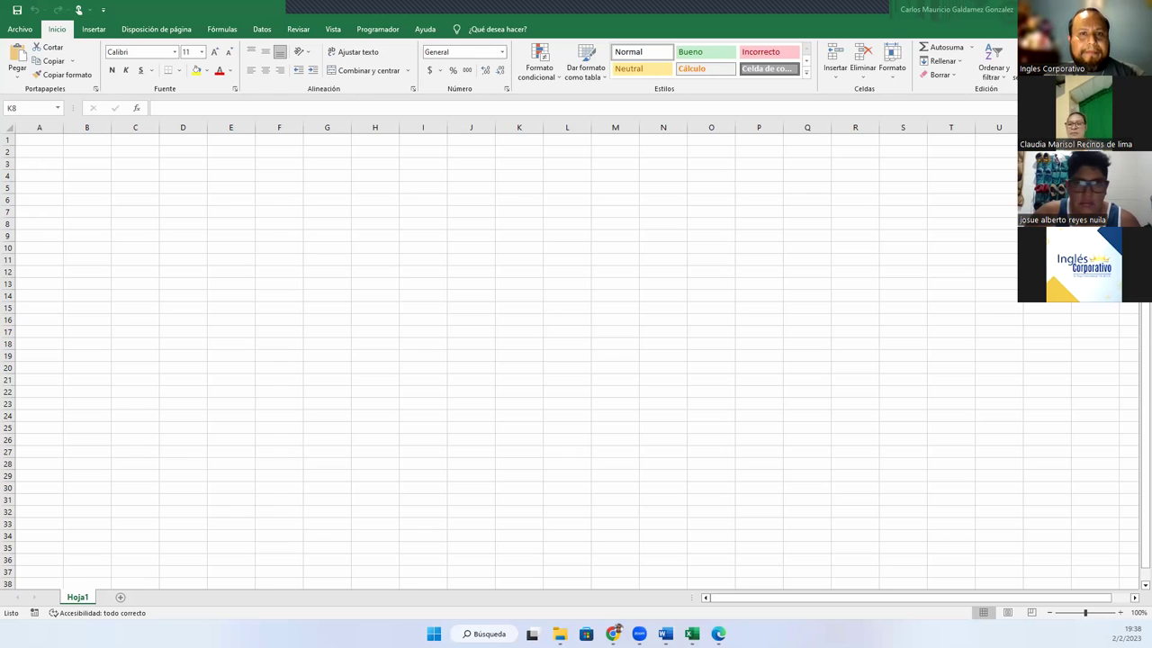
- Zoom the empty sheet out to about 73% with the status-bar zoom slider
click(275, 343)
click(235, 271)
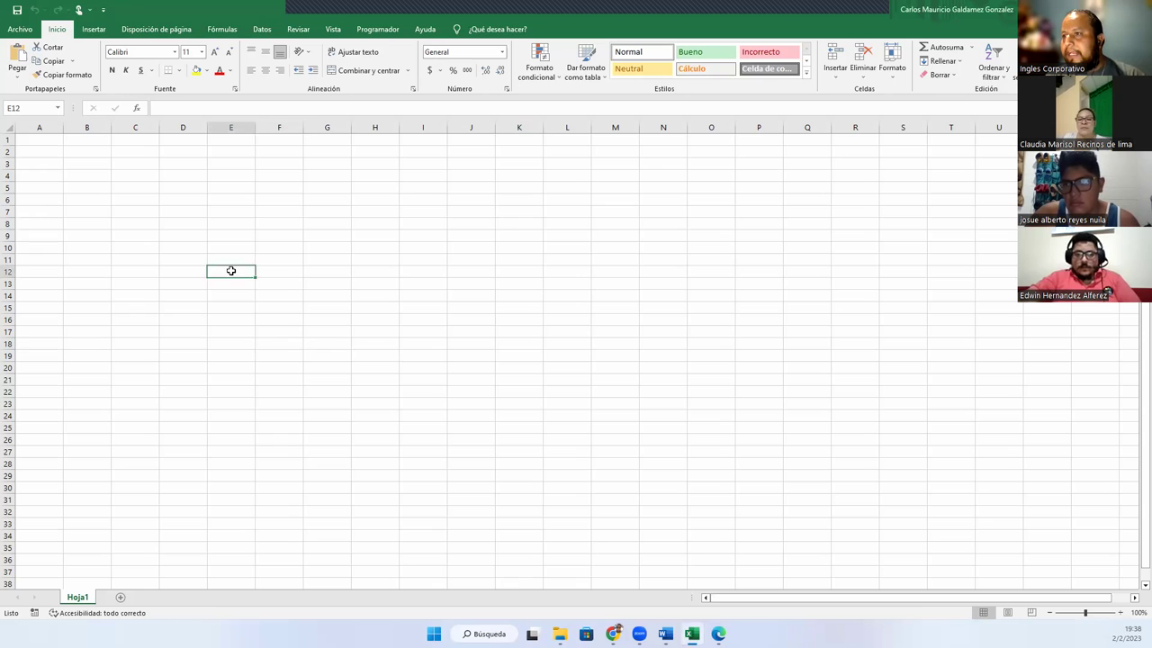
ctrl+scroll(236, 271, up, 3)
ctrl+scroll(242, 271, up, 1)
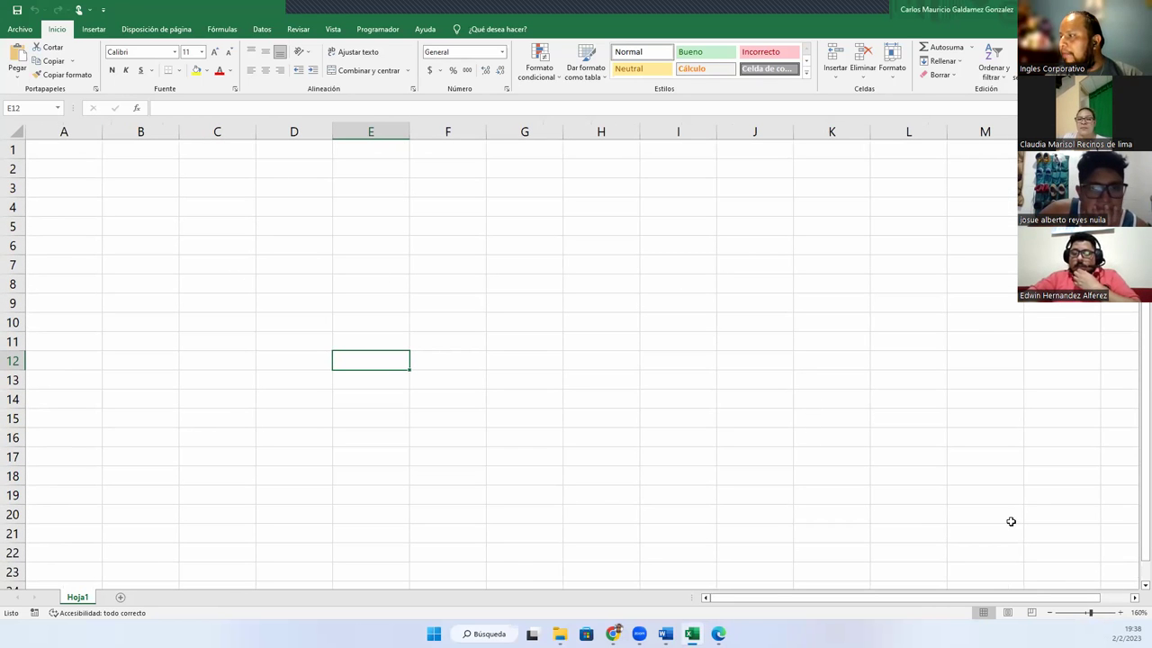
click(1077, 613)
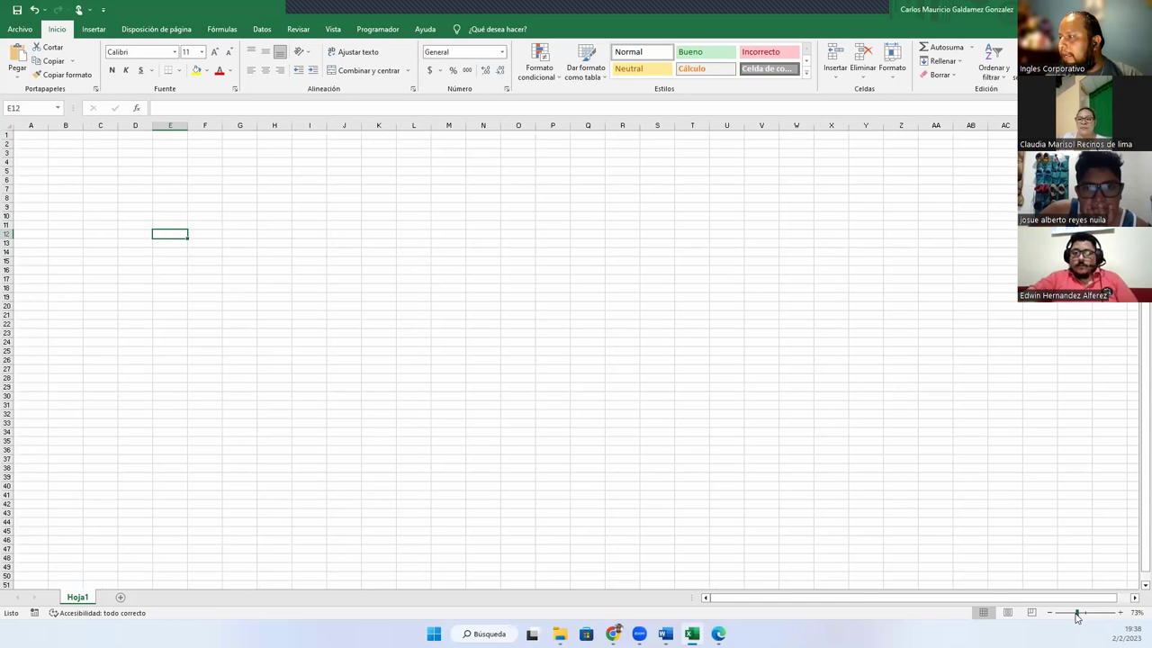
drag(1072, 615, 1074, 615)
- Zoom the sheet in to 200%, then back down to 110%
click(1121, 613)
click(1120, 614)
click(1120, 613)
click(1120, 613)
click(1120, 614)
click(1120, 613)
click(1120, 614)
click(1120, 613)
click(1121, 614)
click(1121, 614)
click(1049, 613)
click(1049, 612)
click(1049, 613)
click(1049, 613)
click(1049, 612)
click(1049, 613)
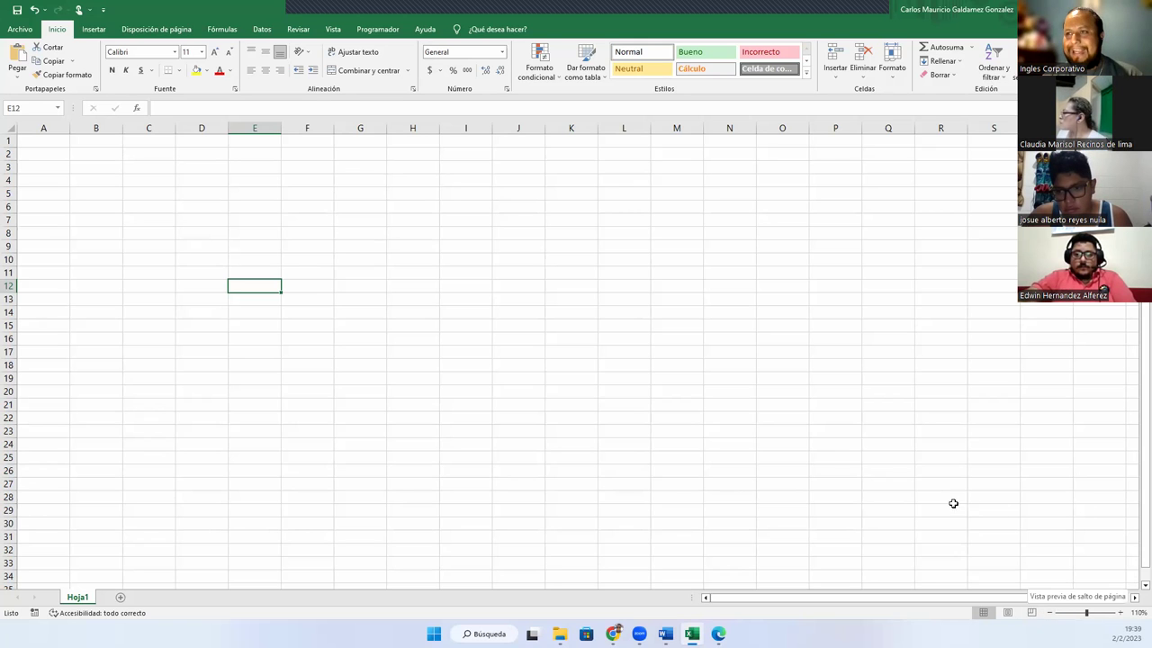
- Return to cell A1 and browse the Insertar, Disposición de página, Fórmulas and Datos ribbon tabs
click(151, 206)
click(44, 144)
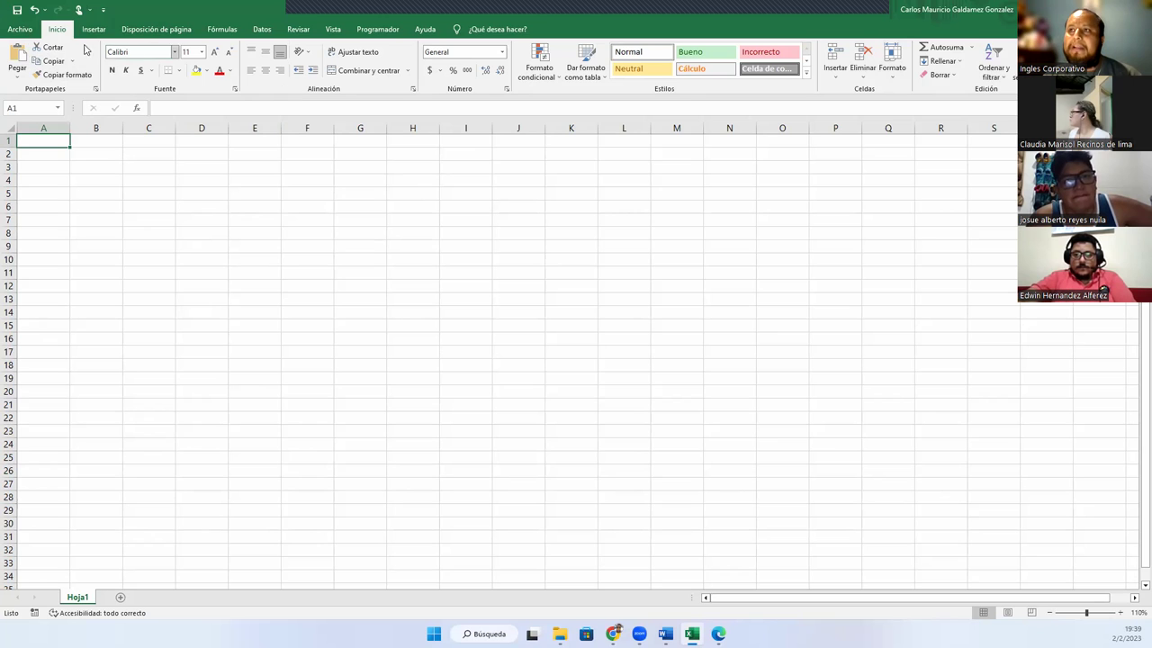
click(93, 29)
click(155, 29)
click(220, 29)
click(261, 29)
click(332, 29)
click(377, 29)
click(425, 29)
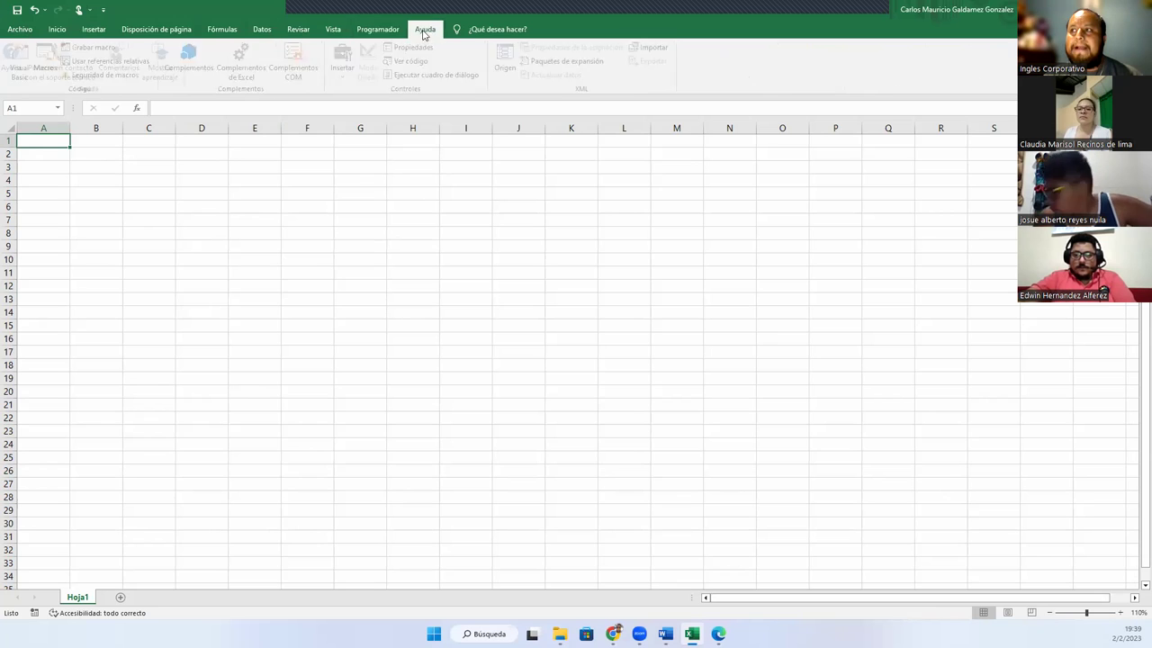
click(57, 28)
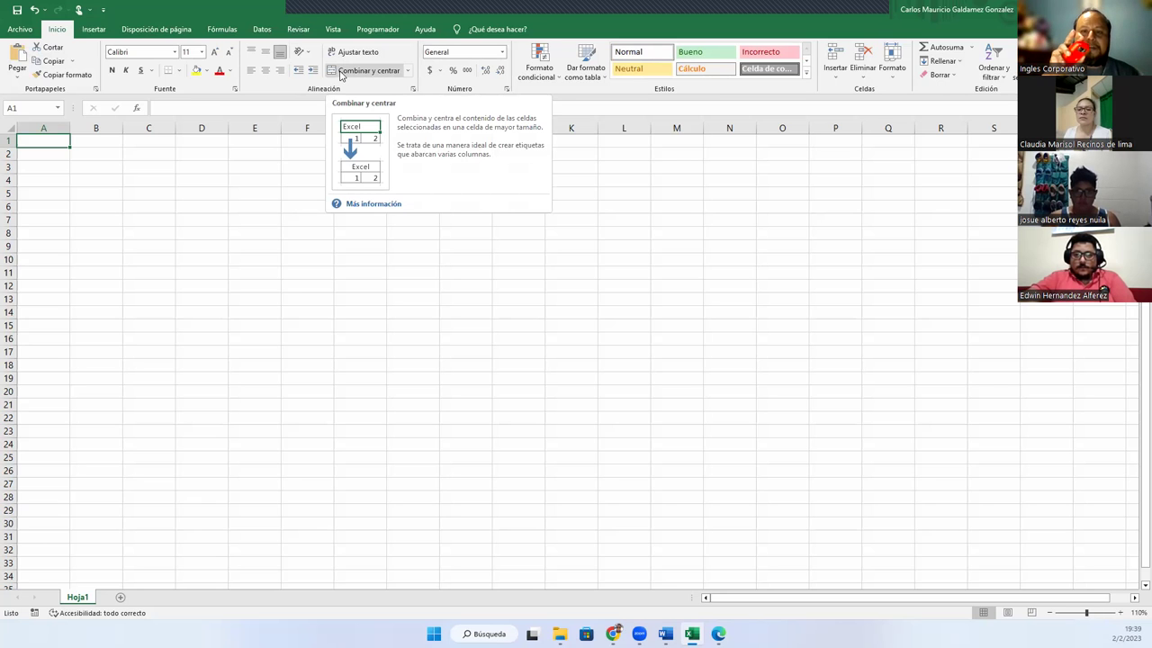
key(alt+b)
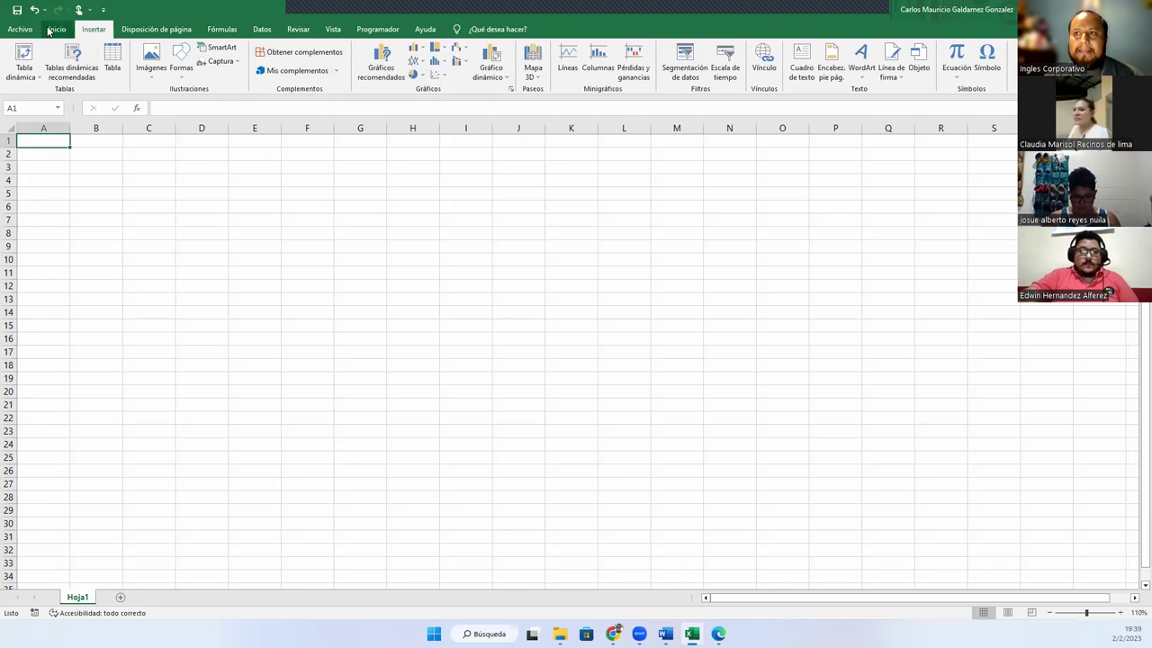
scroll(217, 70, up, 1)
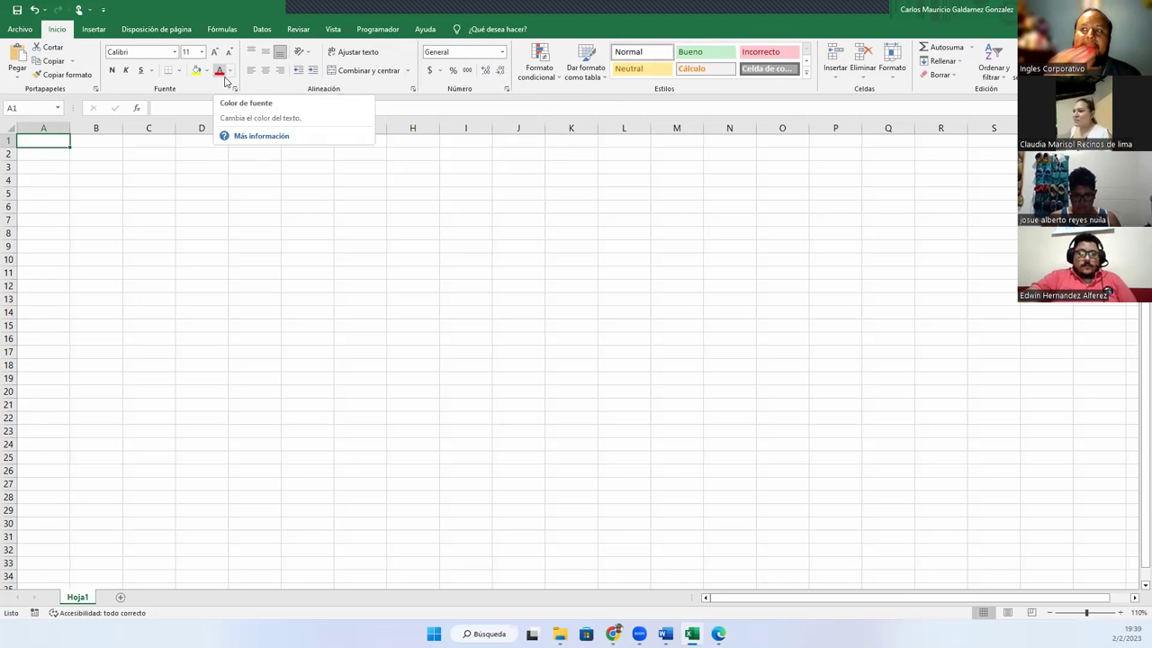
scroll(225, 81, down, 1)
scroll(225, 81, down, 6)
scroll(225, 81, down, 1)
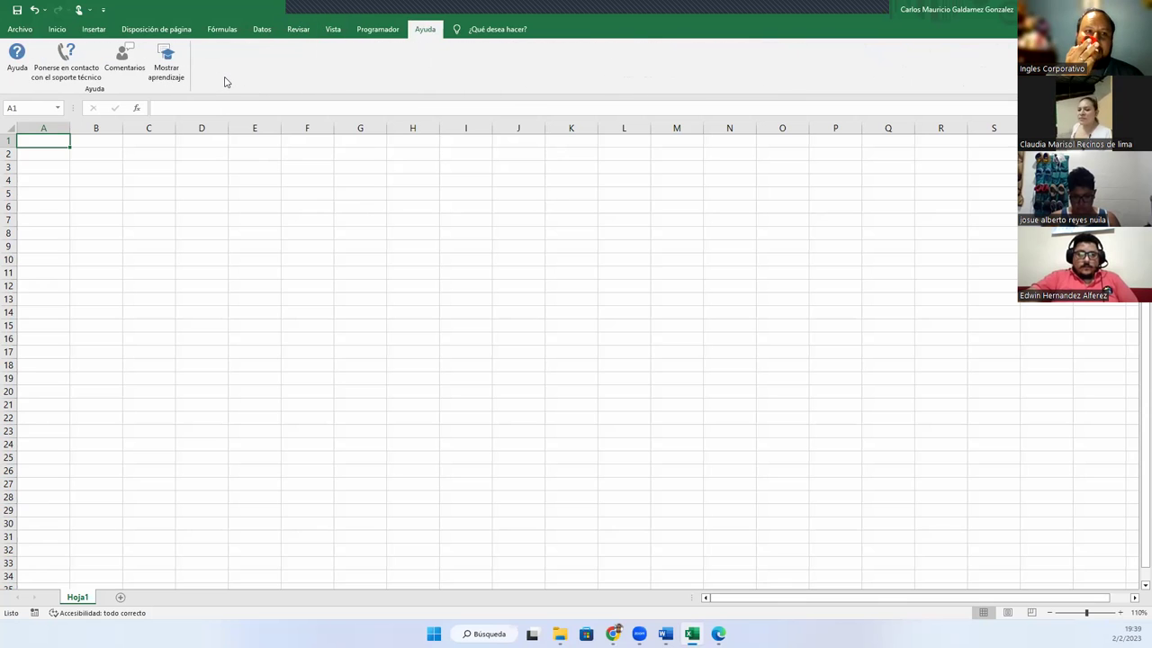
scroll(225, 81, up, 5)
scroll(225, 81, up, 1)
scroll(225, 81, up, 2)
scroll(225, 81, down, 2)
scroll(225, 82, down, 6)
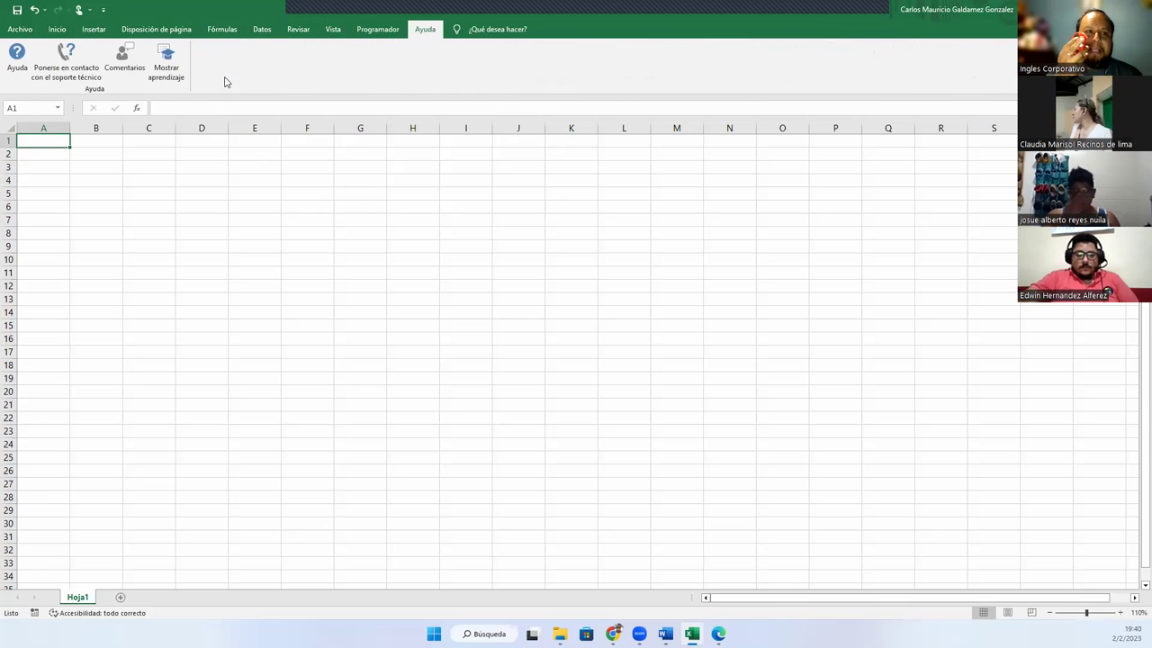
scroll(222, 87, up, 1)
scroll(222, 86, up, 5)
scroll(222, 86, up, 1)
scroll(220, 87, up, 1)
scroll(220, 87, down, 1)
scroll(220, 86, down, 1)
scroll(219, 87, down, 1)
scroll(220, 87, down, 1)
scroll(219, 86, down, 2)
scroll(220, 86, down, 1)
scroll(221, 86, down, 1)
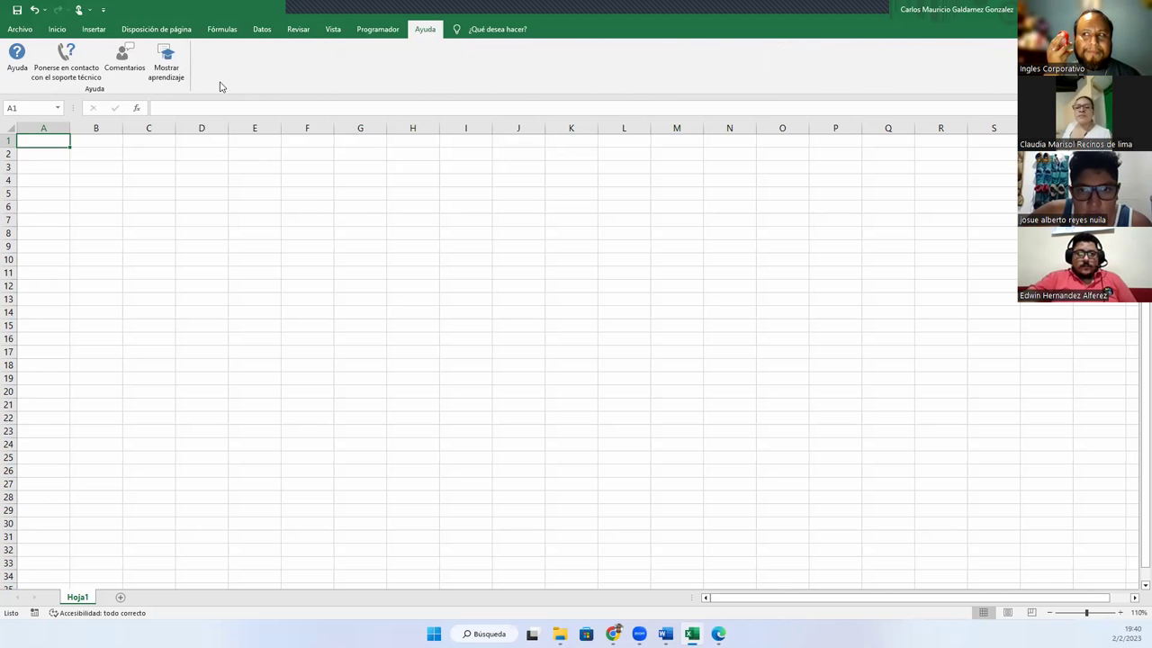
scroll(221, 87, up, 3)
scroll(220, 87, up, 1)
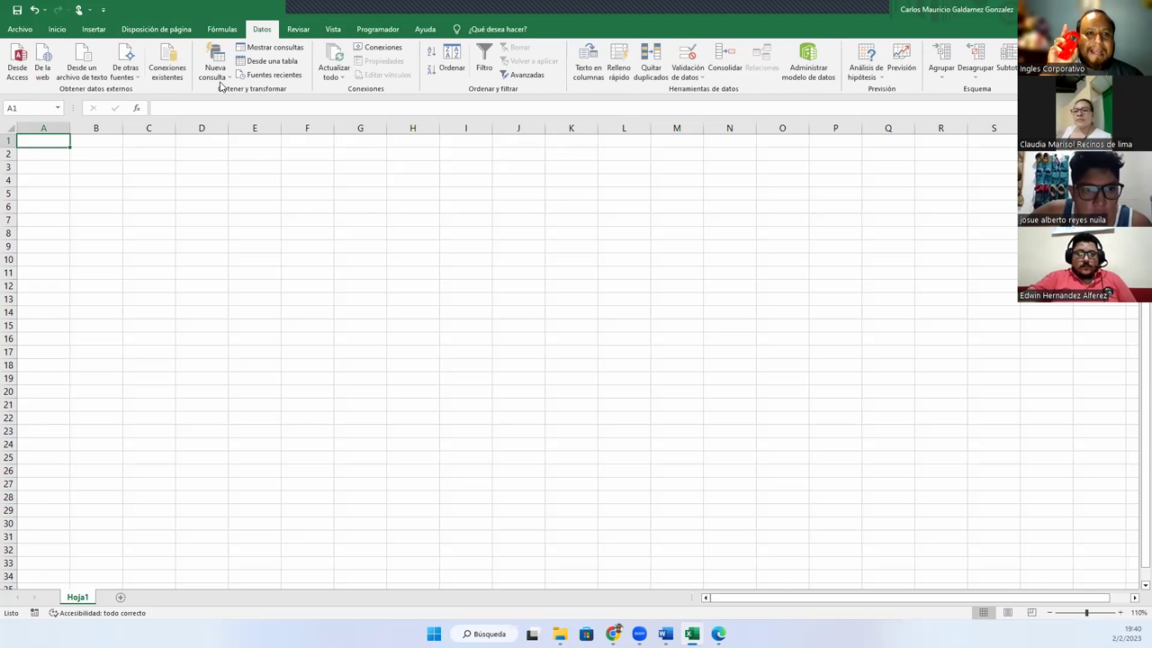
scroll(220, 86, up, 3)
scroll(219, 86, up, 1)
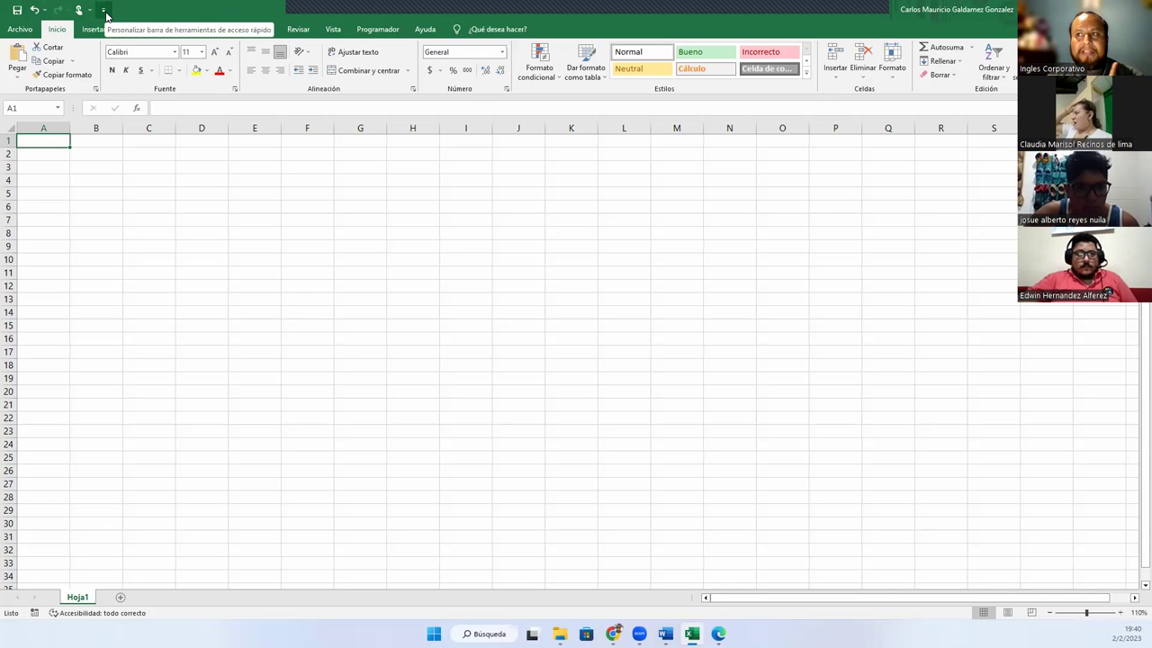
- Add Nuevo and Abrir shortcuts to the Quick Access Toolbar
click(105, 10)
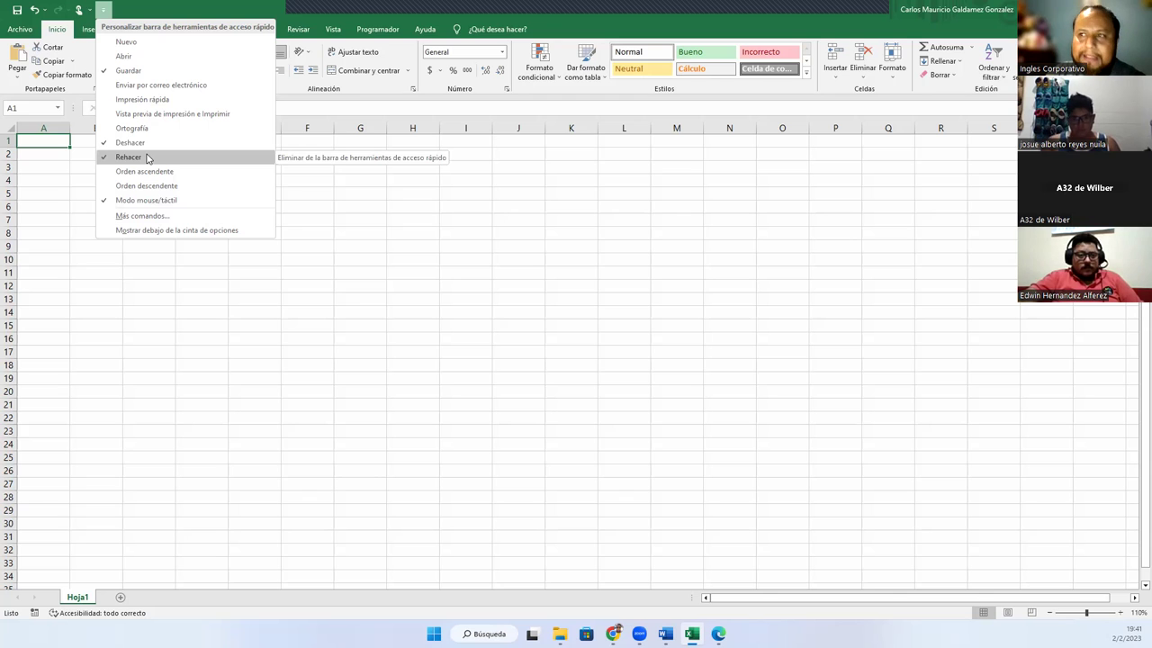
click(150, 42)
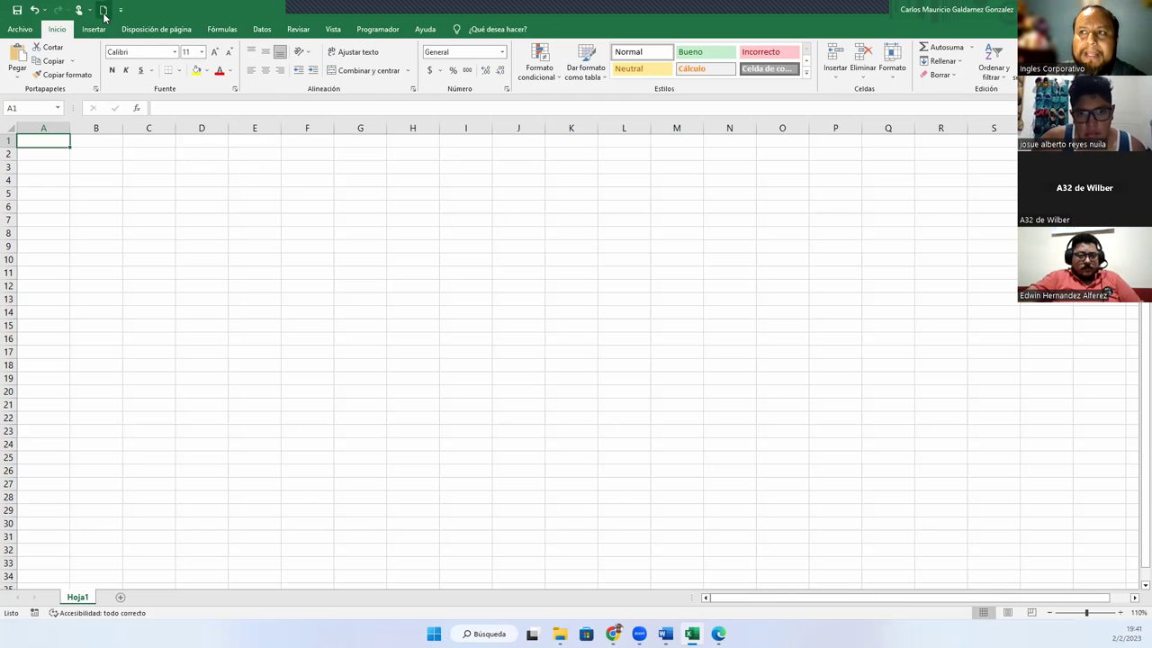
click(120, 10)
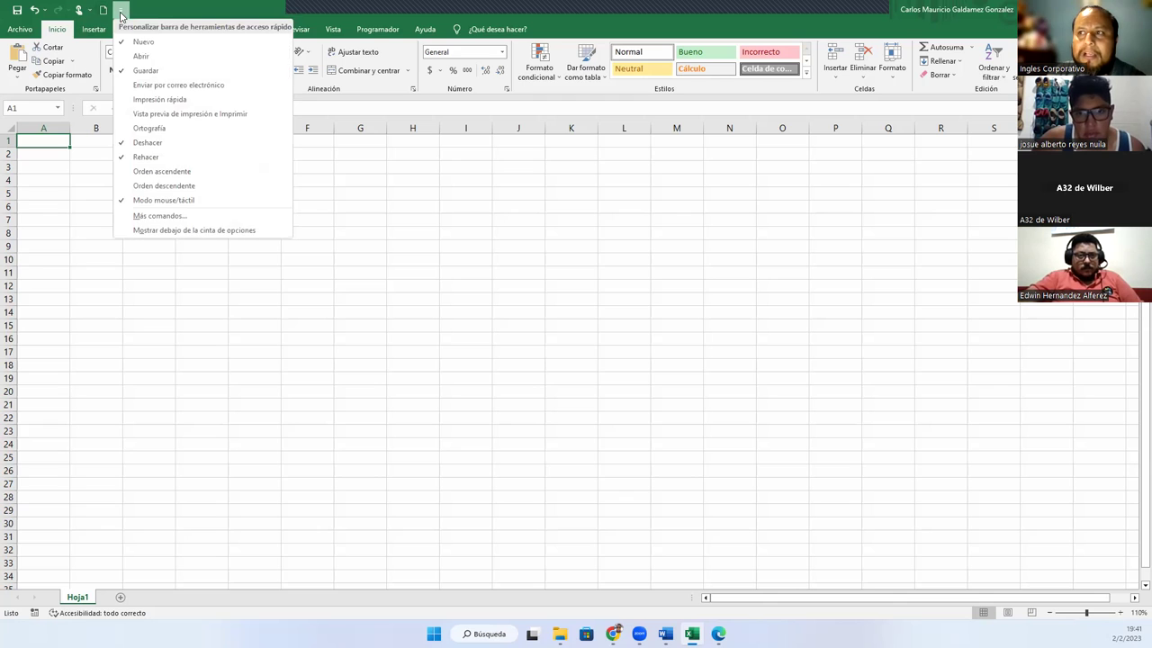
click(130, 57)
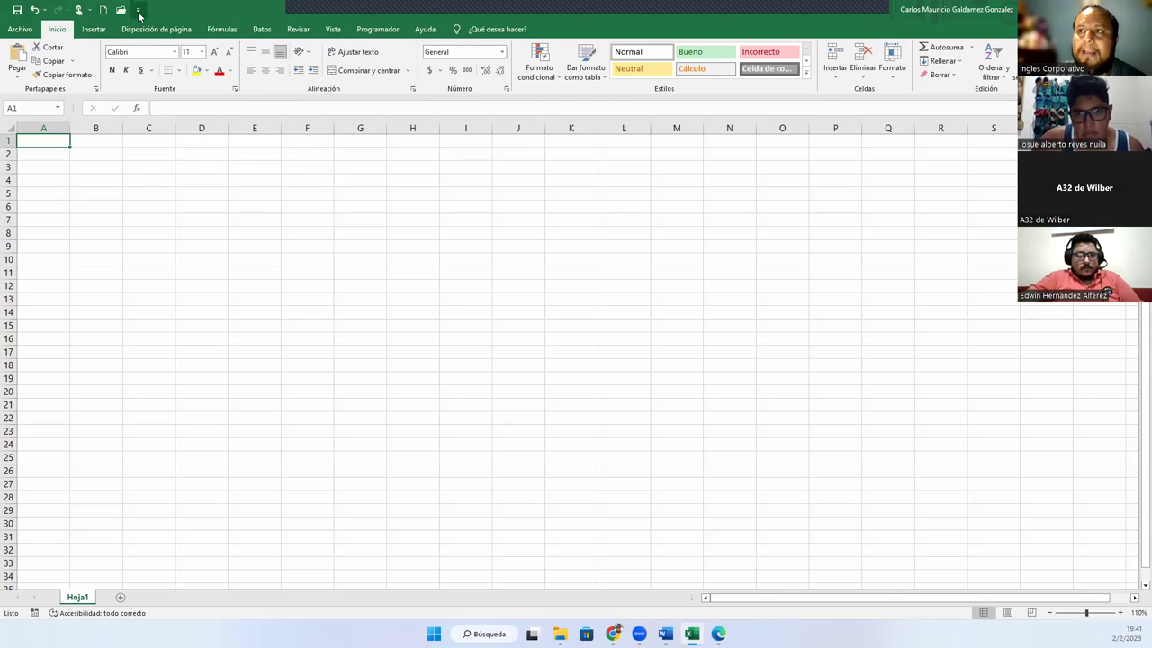
- Remove the Deshacer and Rehacer shortcuts from the Quick Access Toolbar
click(138, 10)
click(161, 146)
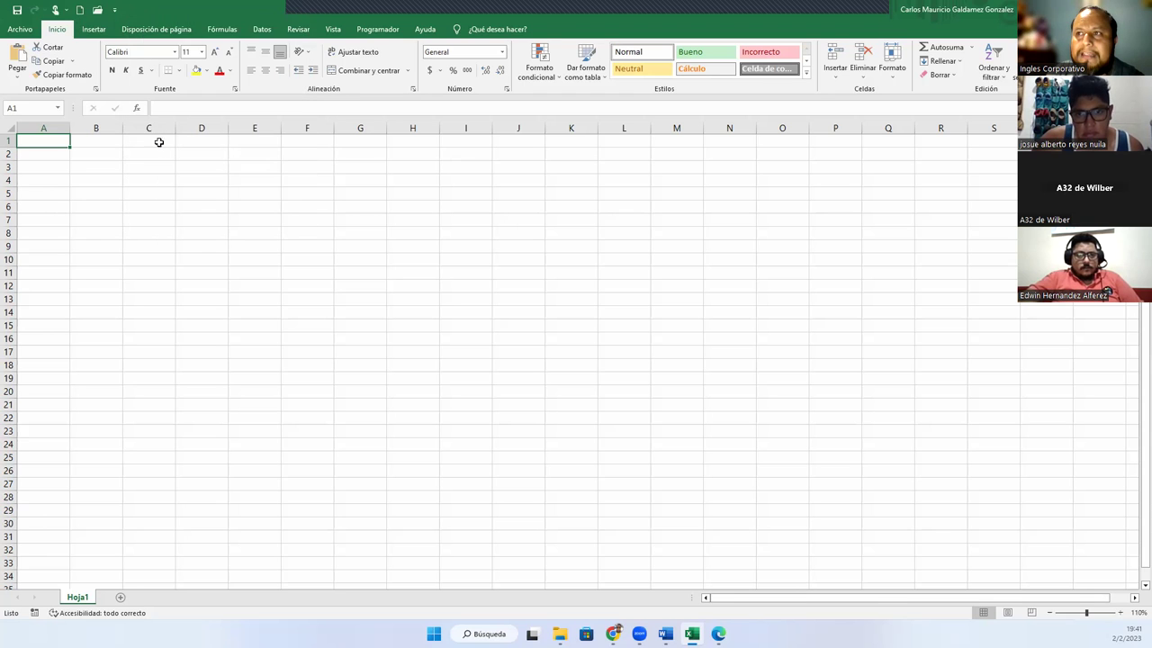
click(114, 10)
click(157, 153)
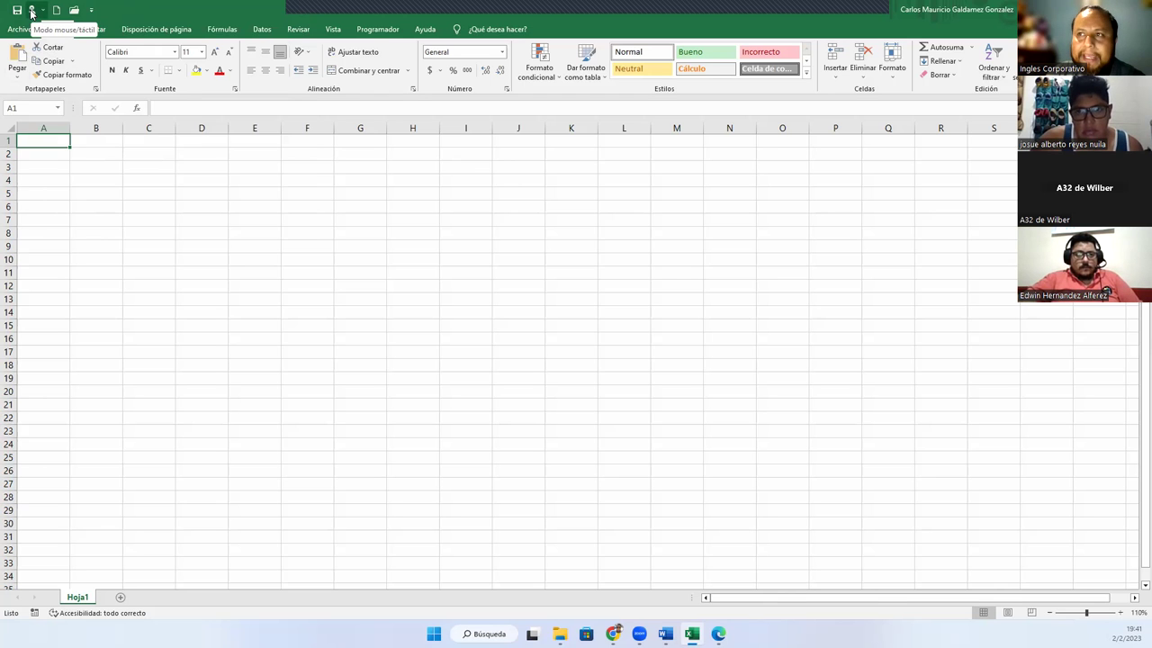
click(91, 10)
- Remove Modo mouse/táctil and add Impresión rápida to the Quick Access Toolbar
click(126, 199)
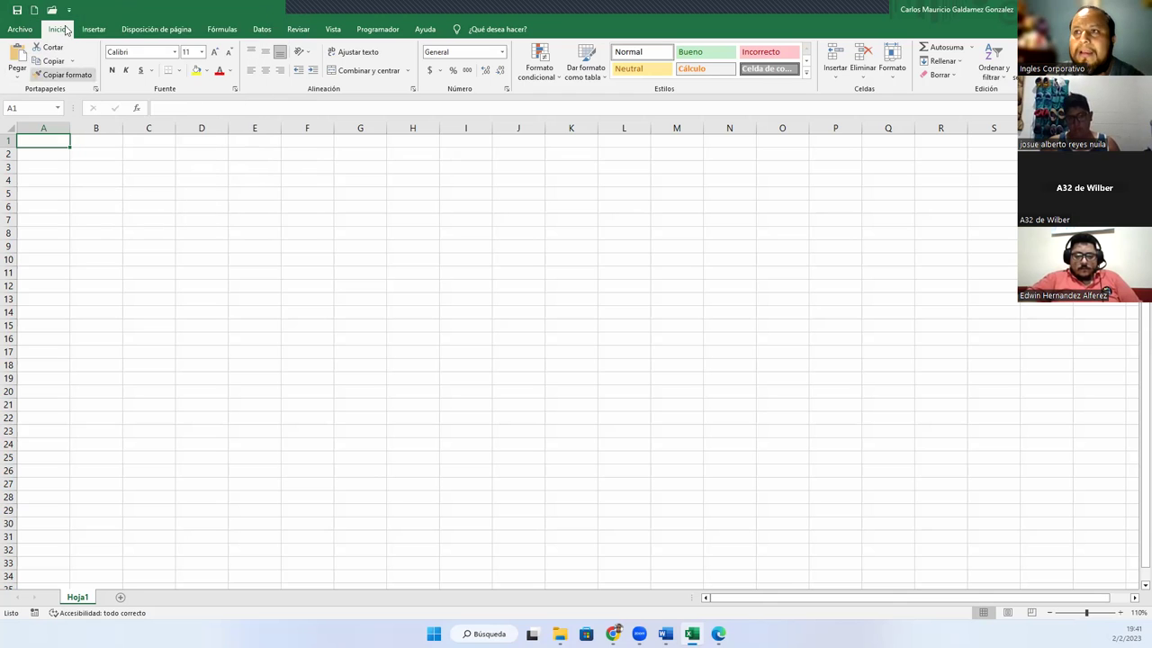
click(68, 12)
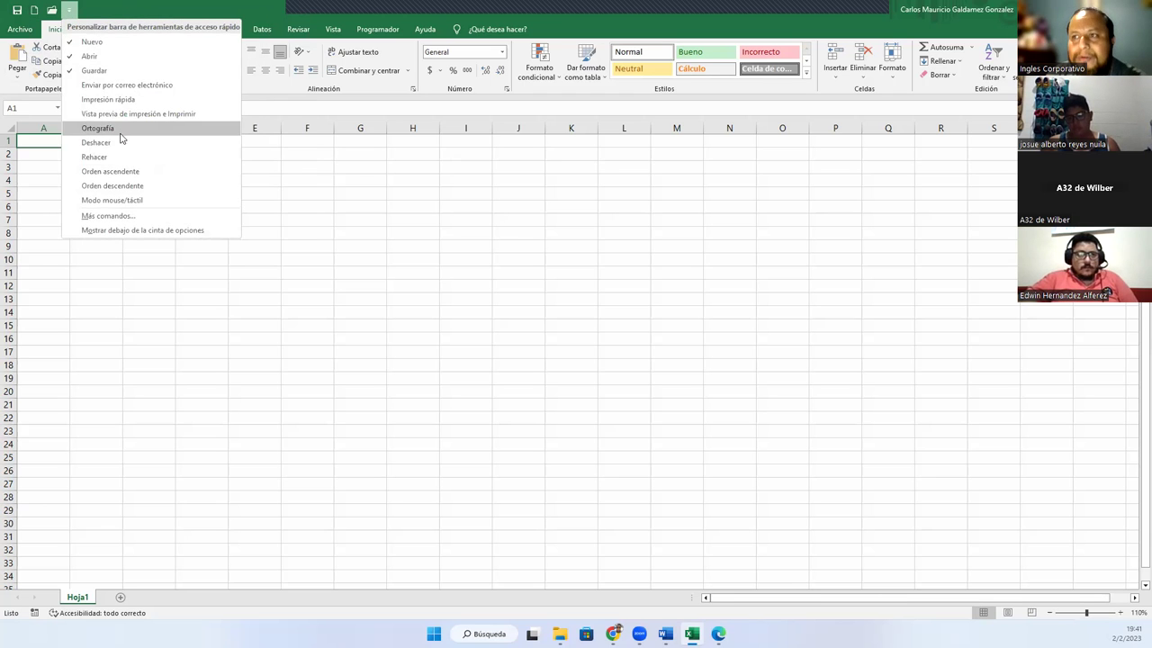
click(112, 100)
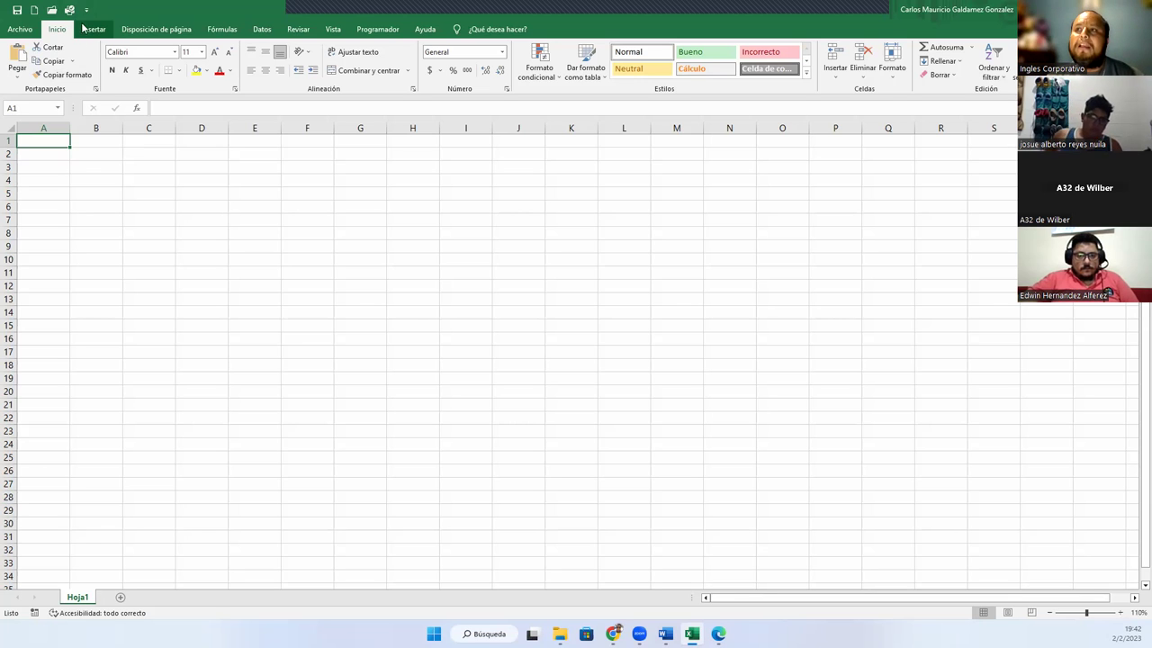
click(86, 10)
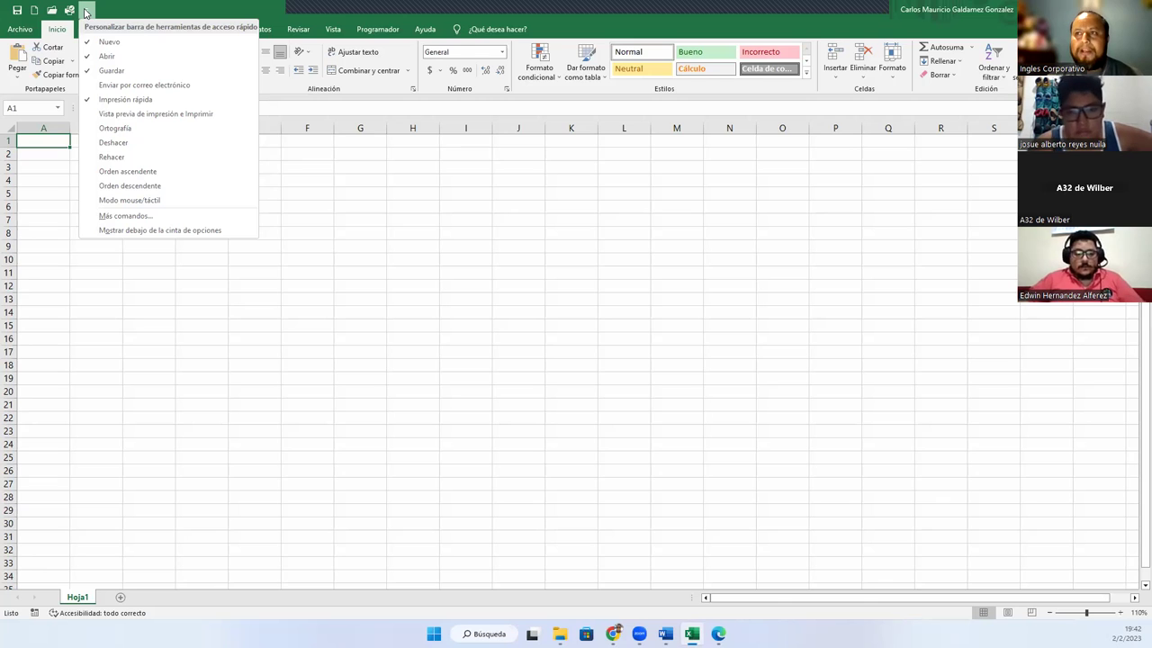
click(117, 11)
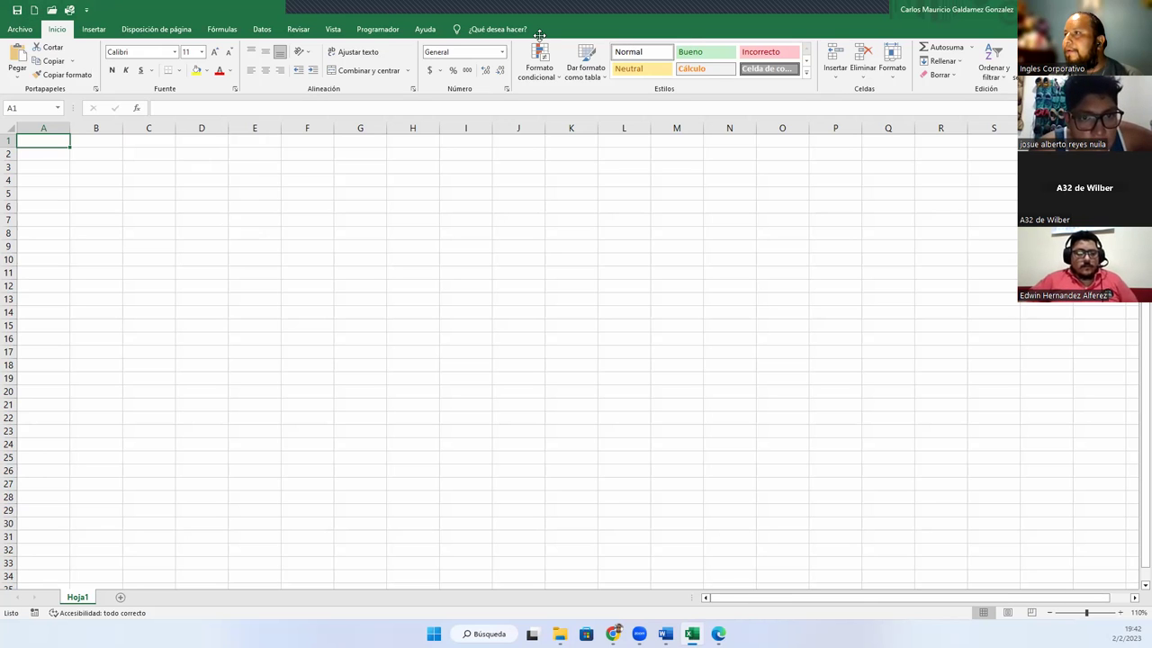
- Restore the Excel workbook window to a smaller, non-maximized size
mouse_move(706, 22)
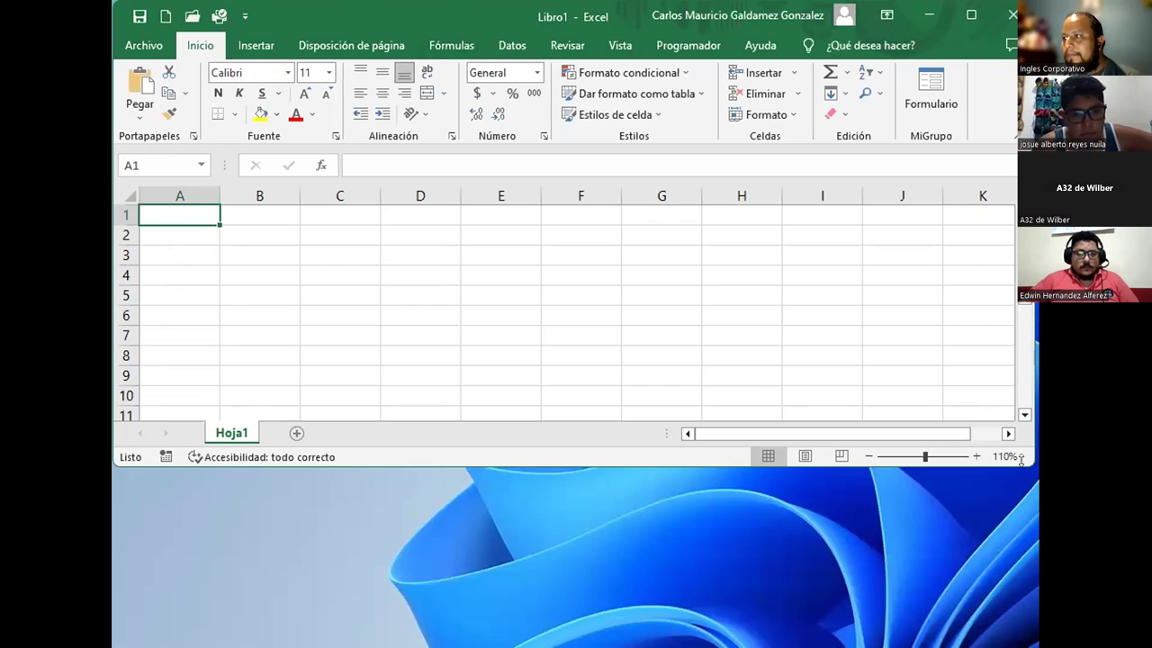
- Stretch the Excel window down to the screen bottom, select cell F7, and show the toolbar customization list
drag(1020, 459, 1023, 577)
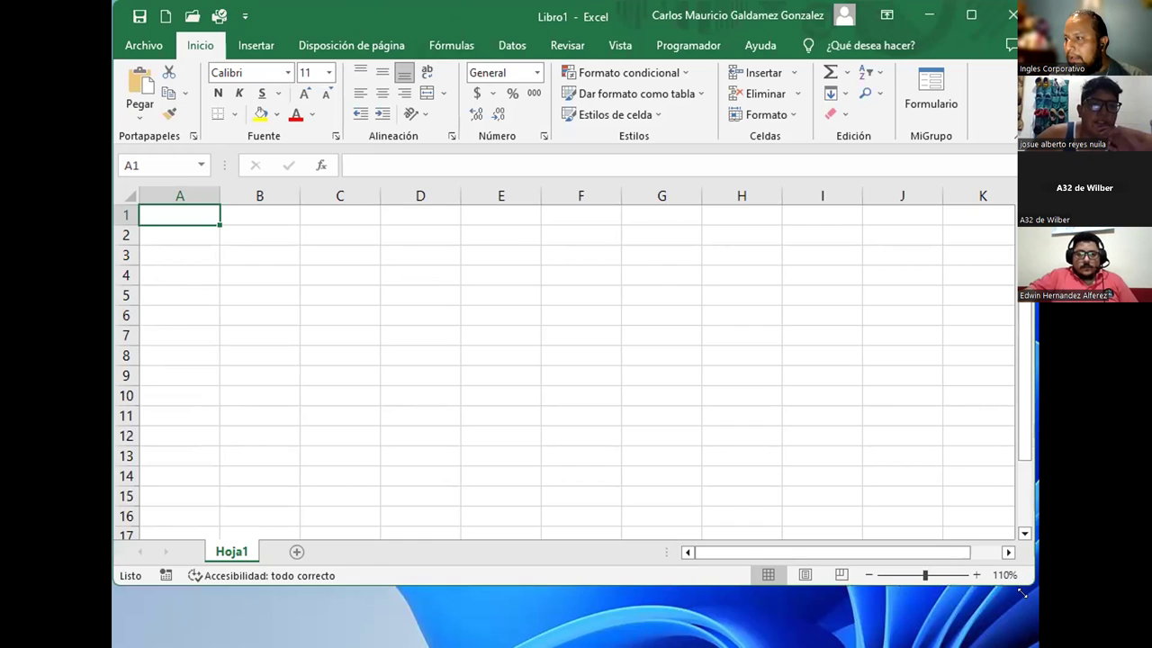
drag(1023, 593, 1033, 646)
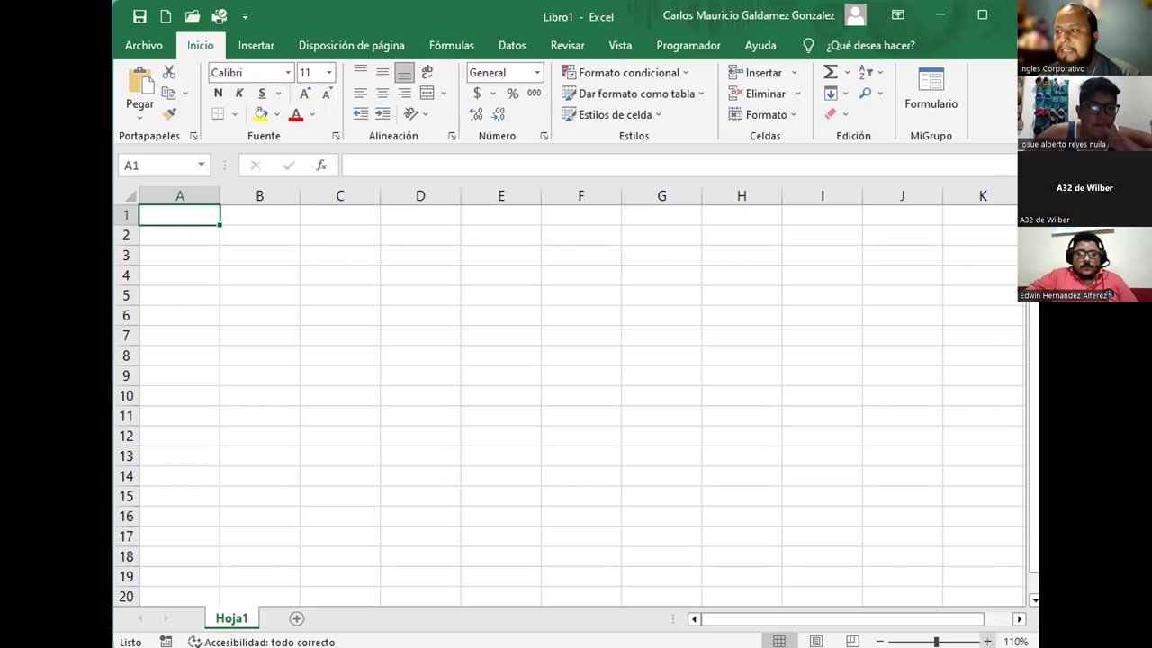
click(590, 331)
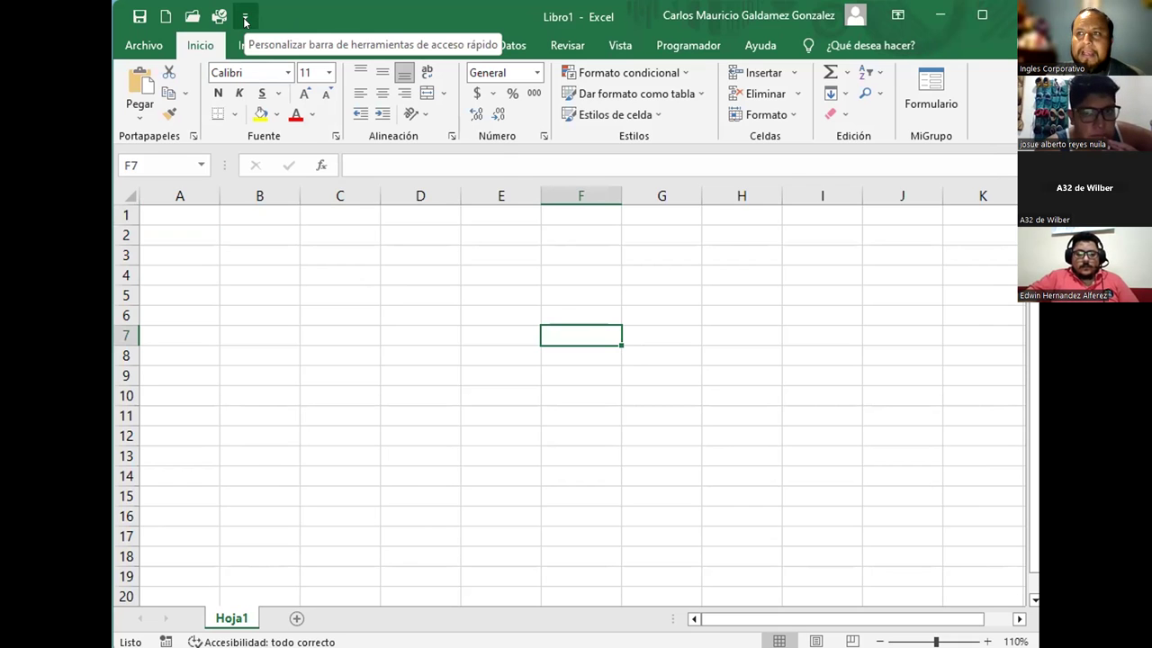
click(244, 18)
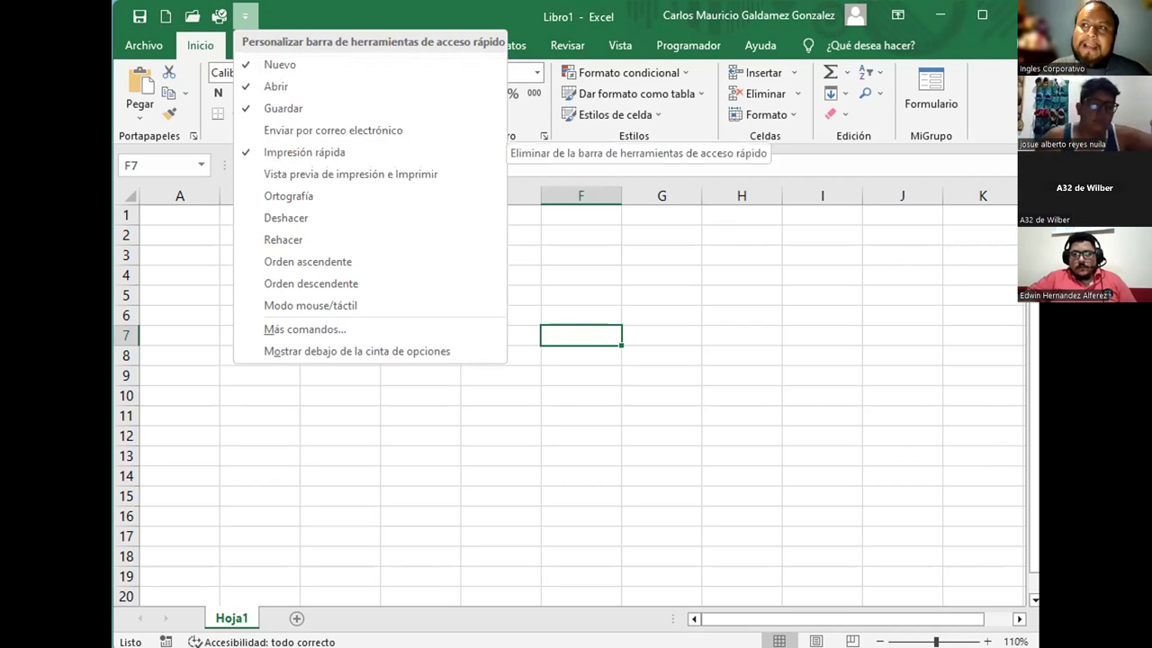
- Add the Ortografía spelling check to the quick access toolbar
click(244, 16)
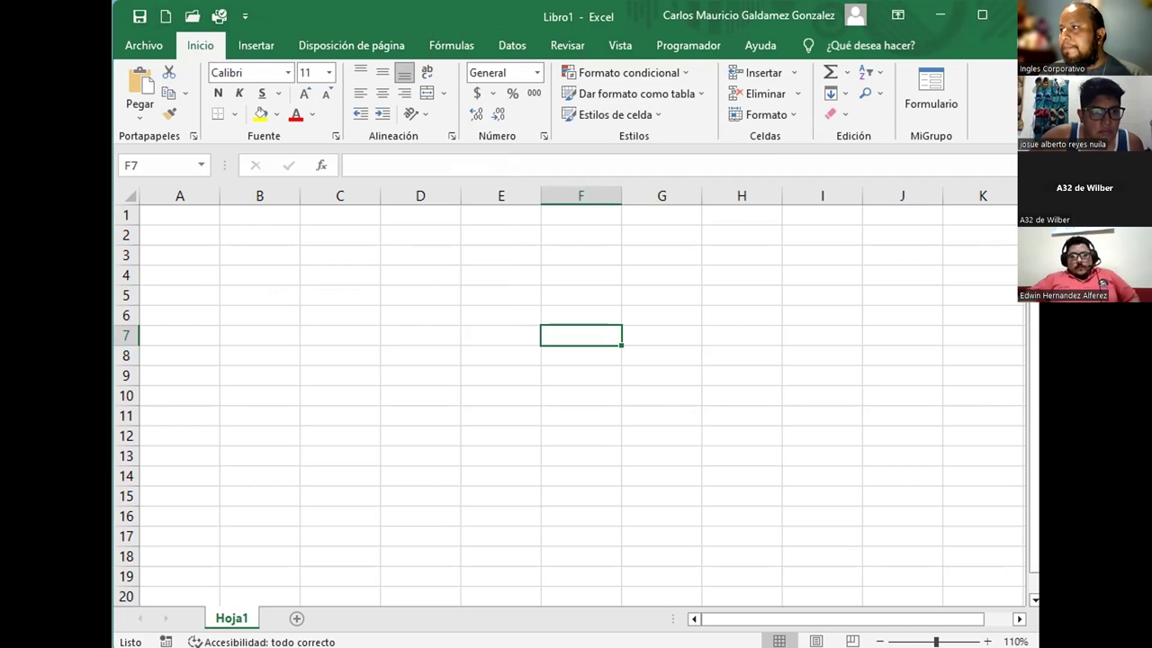
click(247, 18)
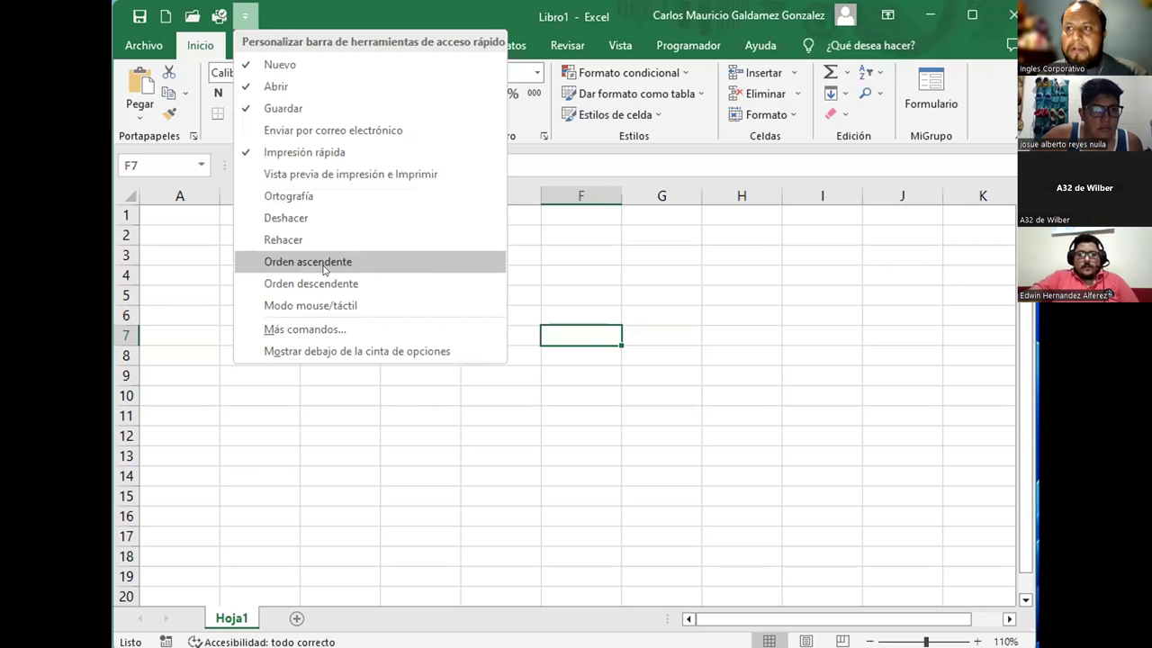
click(303, 198)
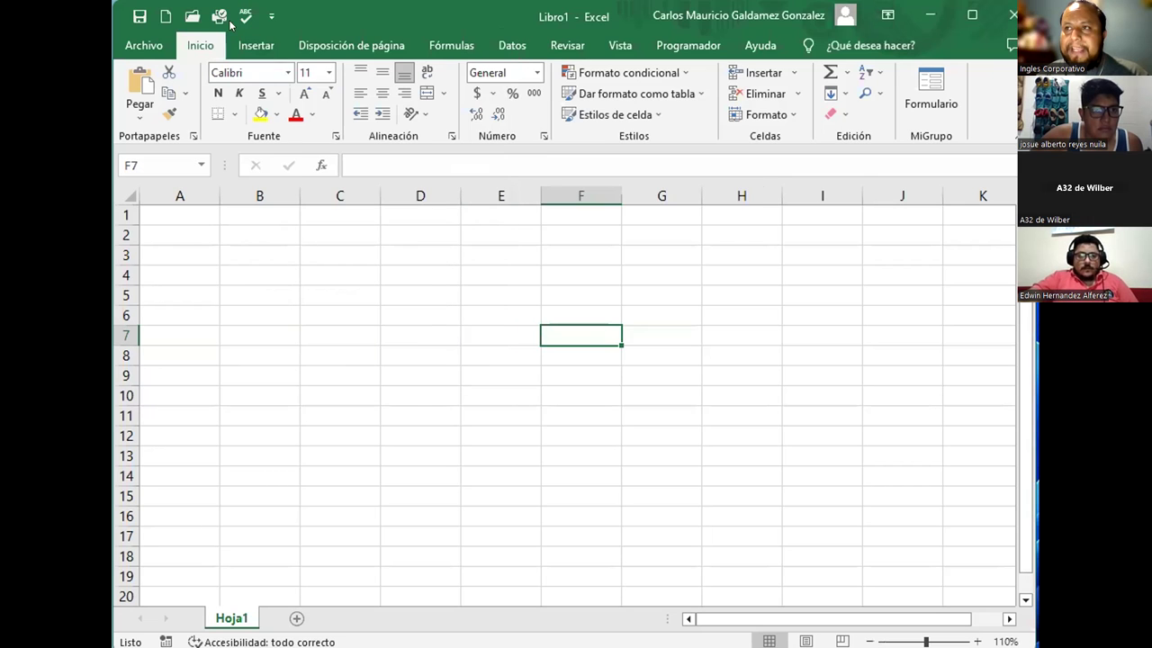
click(271, 15)
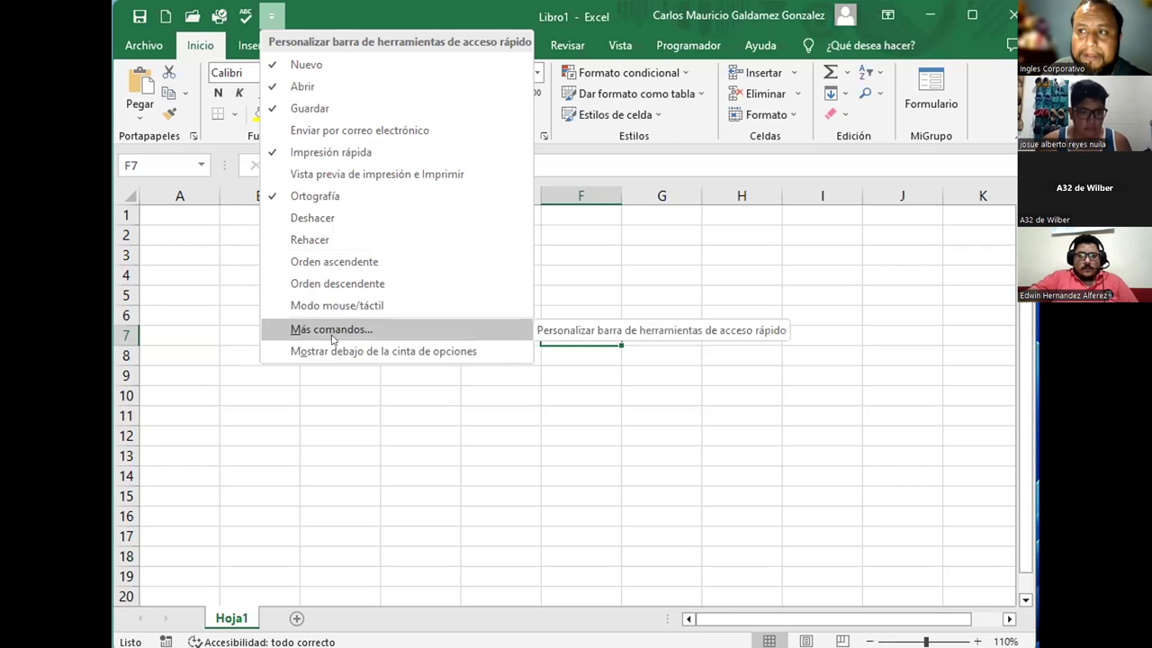
- Select Macros [Ver macros] under Más comandos, then close the options without adding it
click(332, 332)
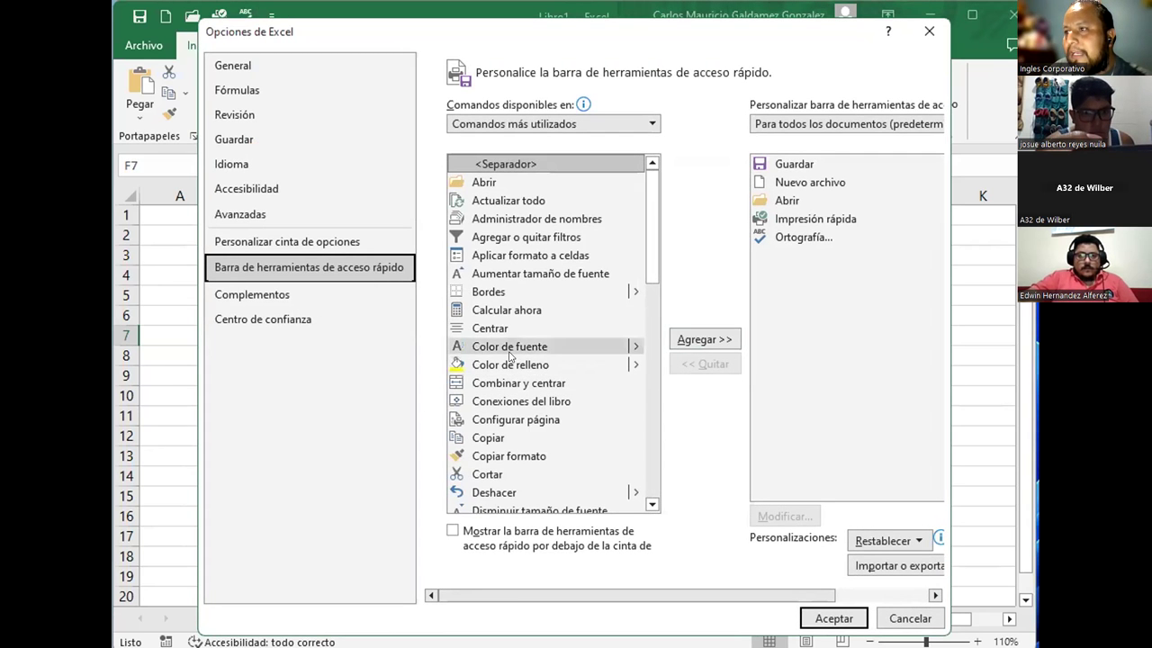
scroll(531, 383, down, 3)
scroll(528, 387, down, 2)
scroll(528, 387, down, 3)
scroll(526, 360, down, 2)
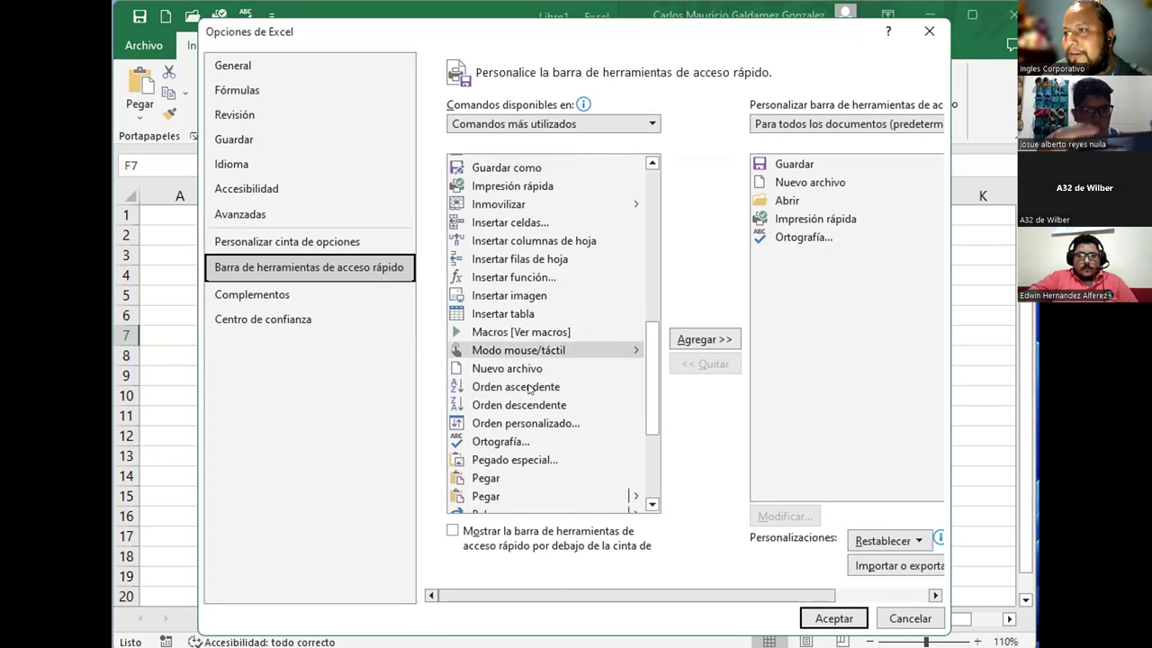
scroll(526, 342, down, 1)
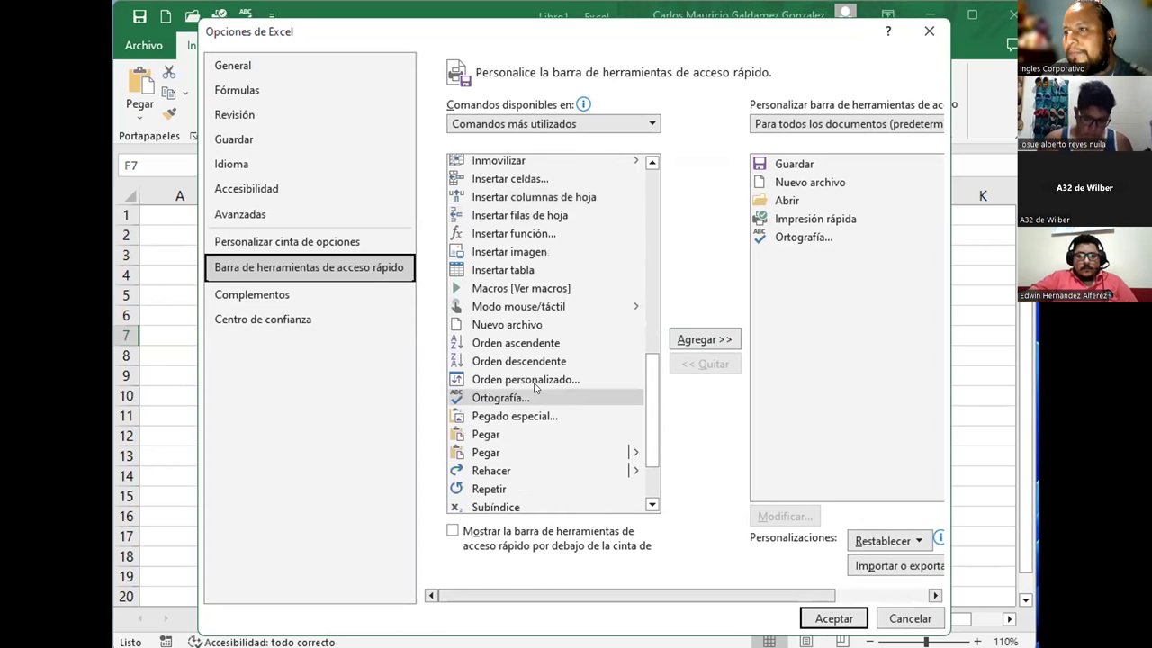
click(500, 291)
click(833, 618)
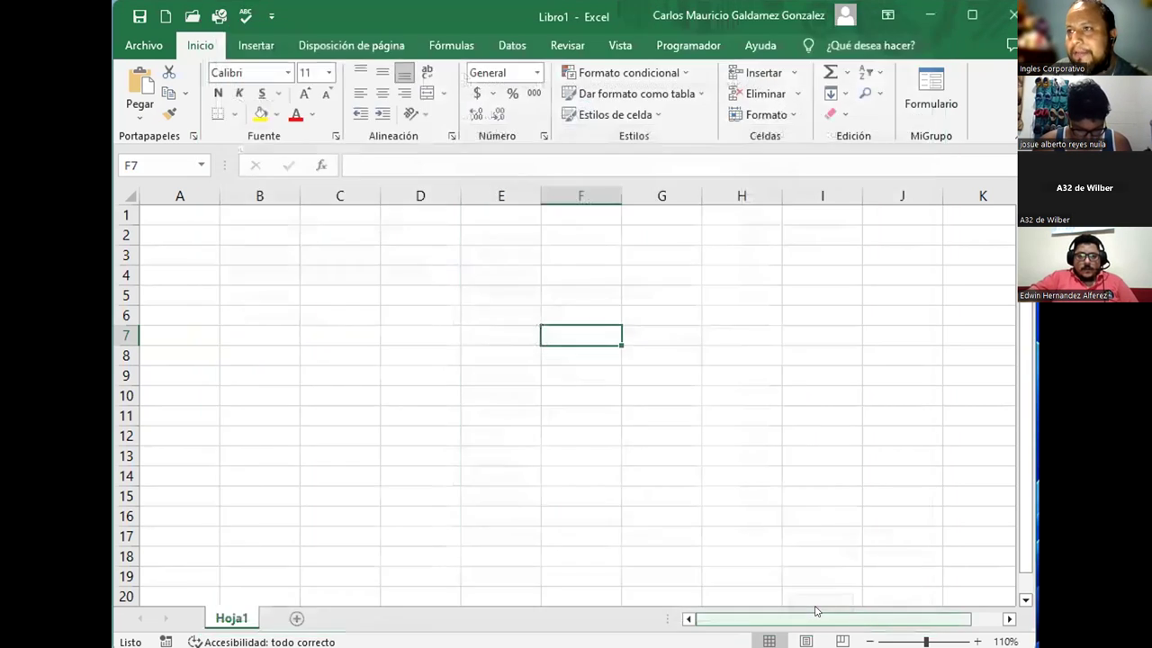
- Reopen Más comandos and add Macros [Ver macros] to the quick access toolbar list
click(271, 16)
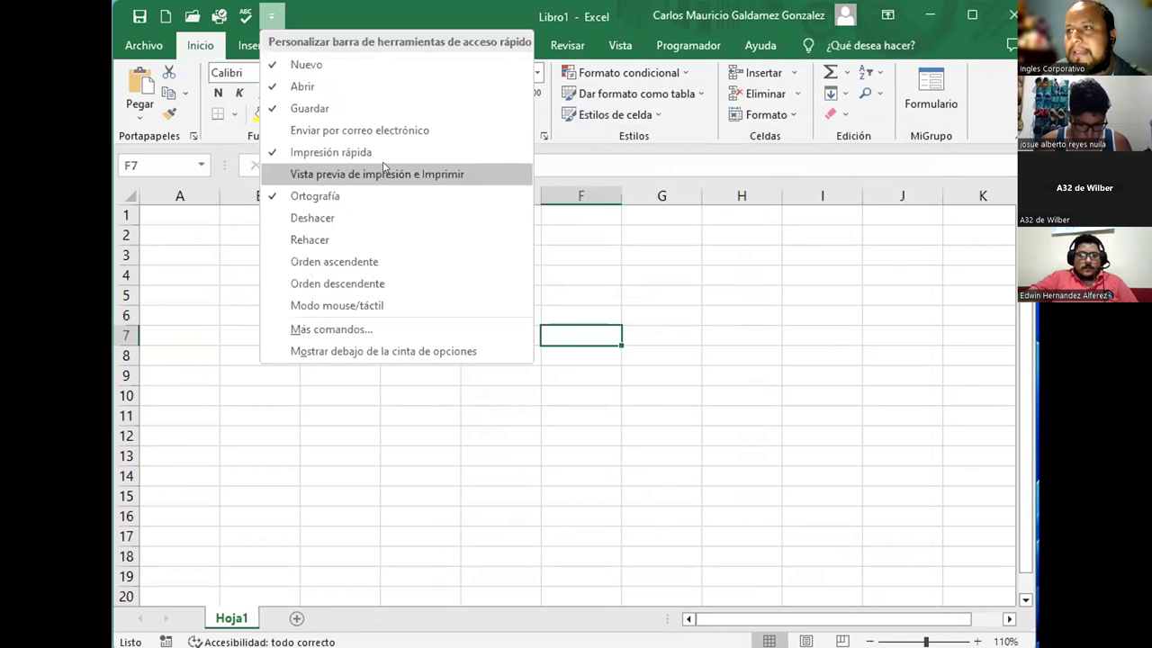
click(346, 330)
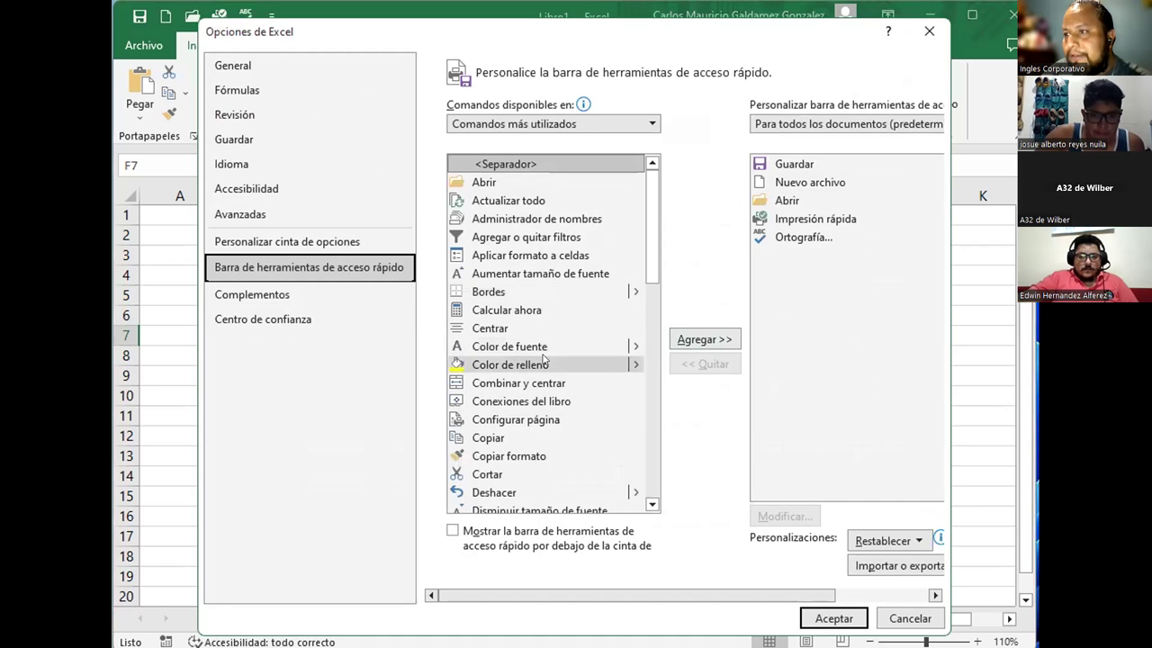
scroll(541, 359, down, 3)
scroll(542, 359, down, 3)
scroll(535, 369, down, 1)
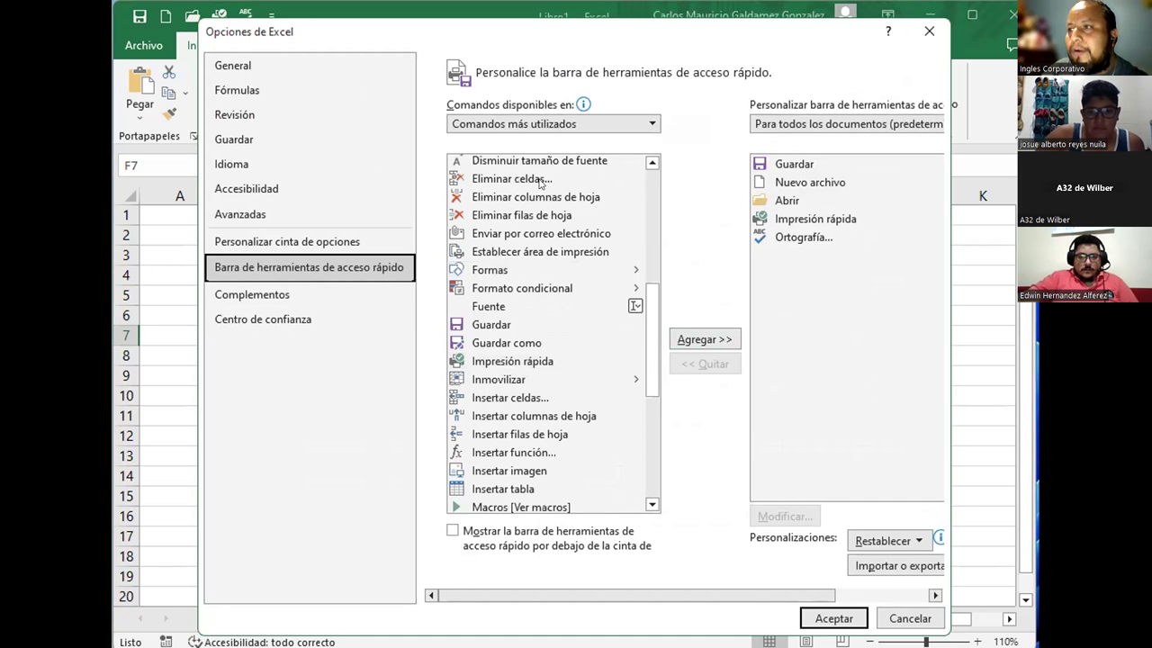
scroll(531, 289, down, 1)
scroll(517, 287, down, 2)
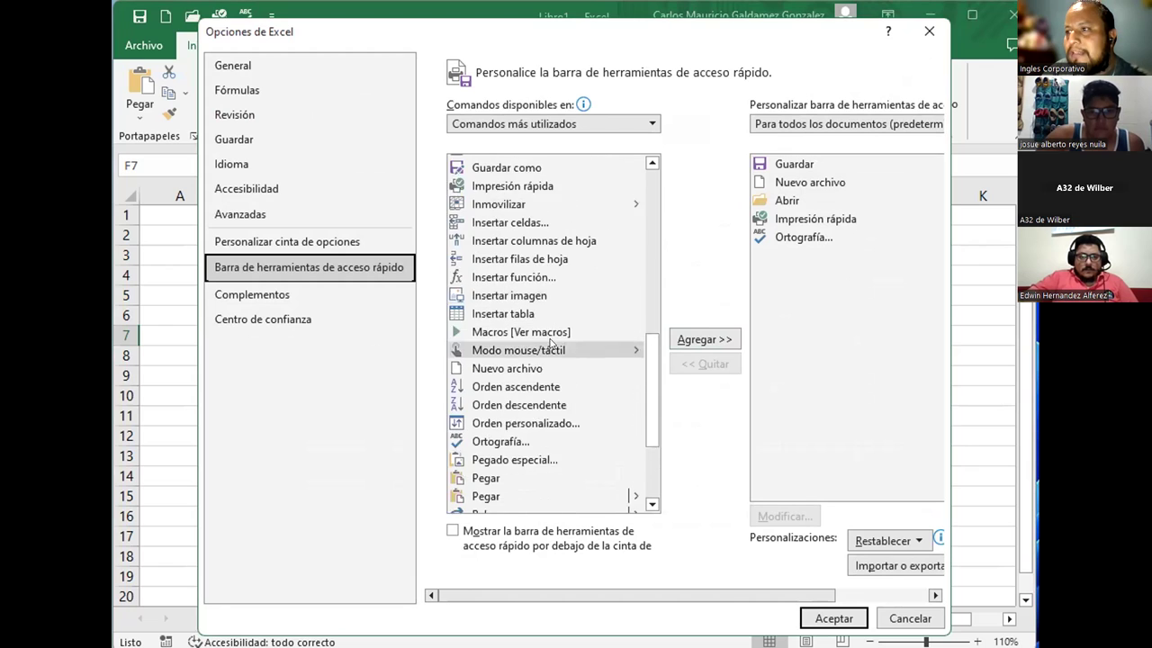
scroll(500, 288, down, 1)
click(500, 288)
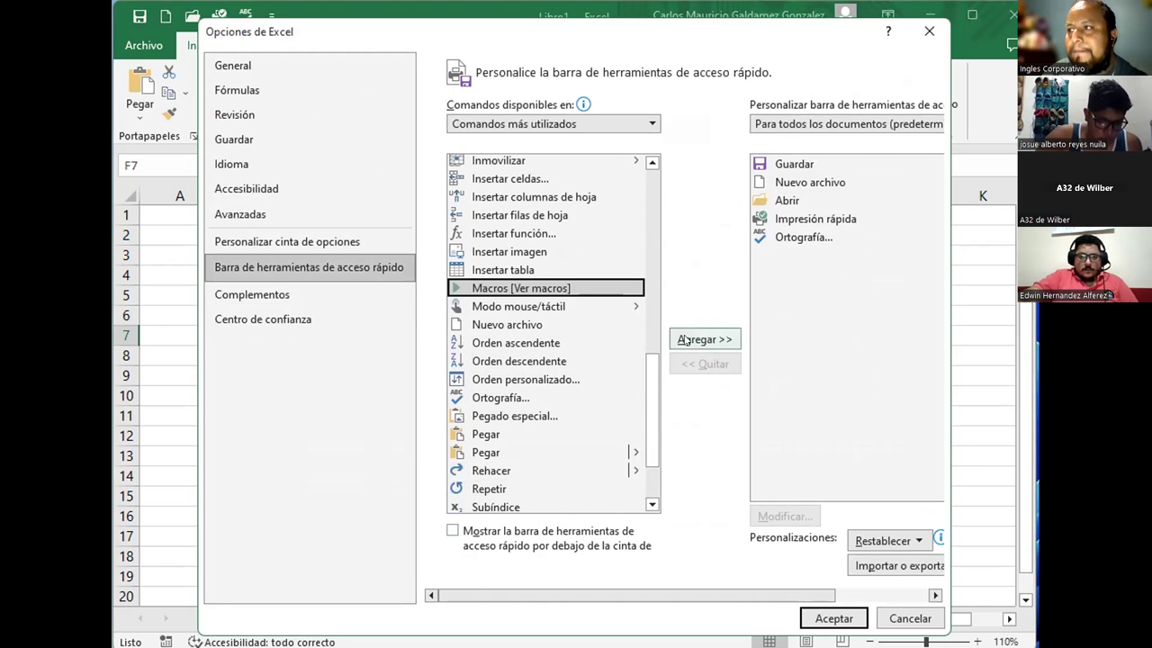
click(684, 339)
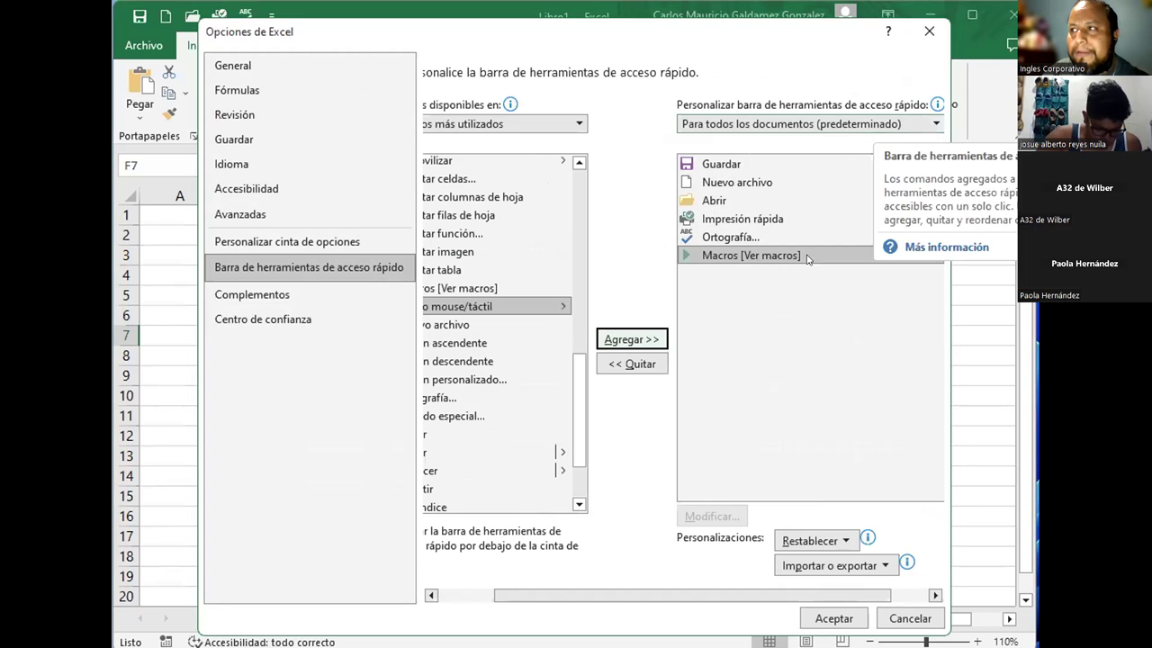
- Confirm Excel Options so Ver macros becomes the sixth quick access toolbar command
click(834, 619)
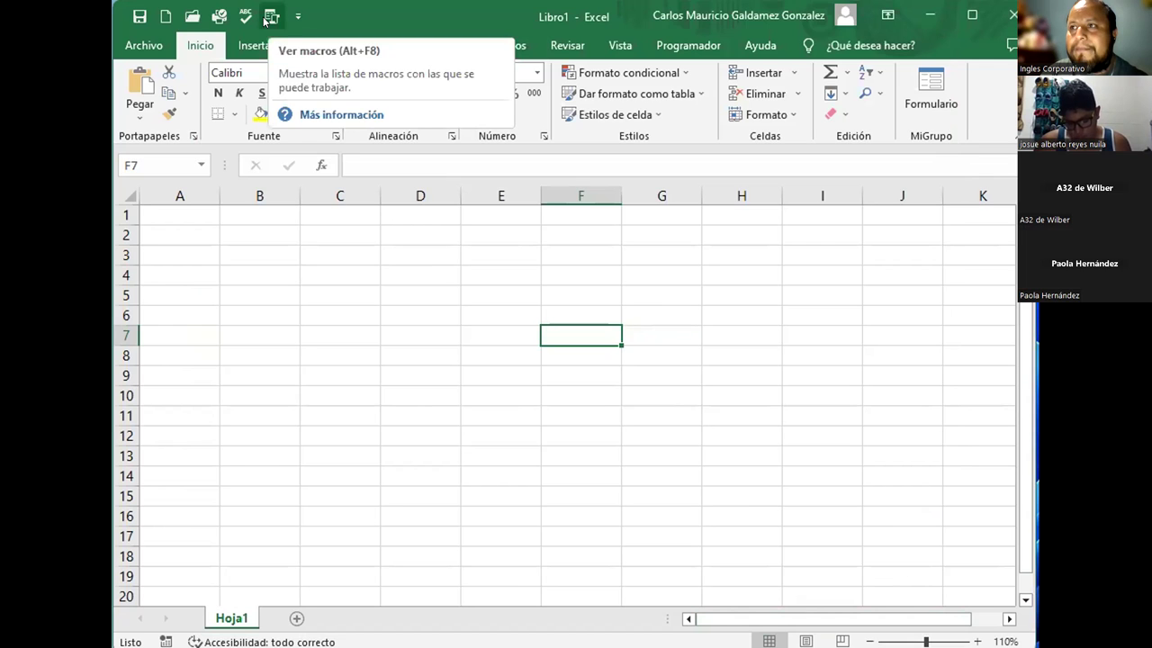
click(298, 17)
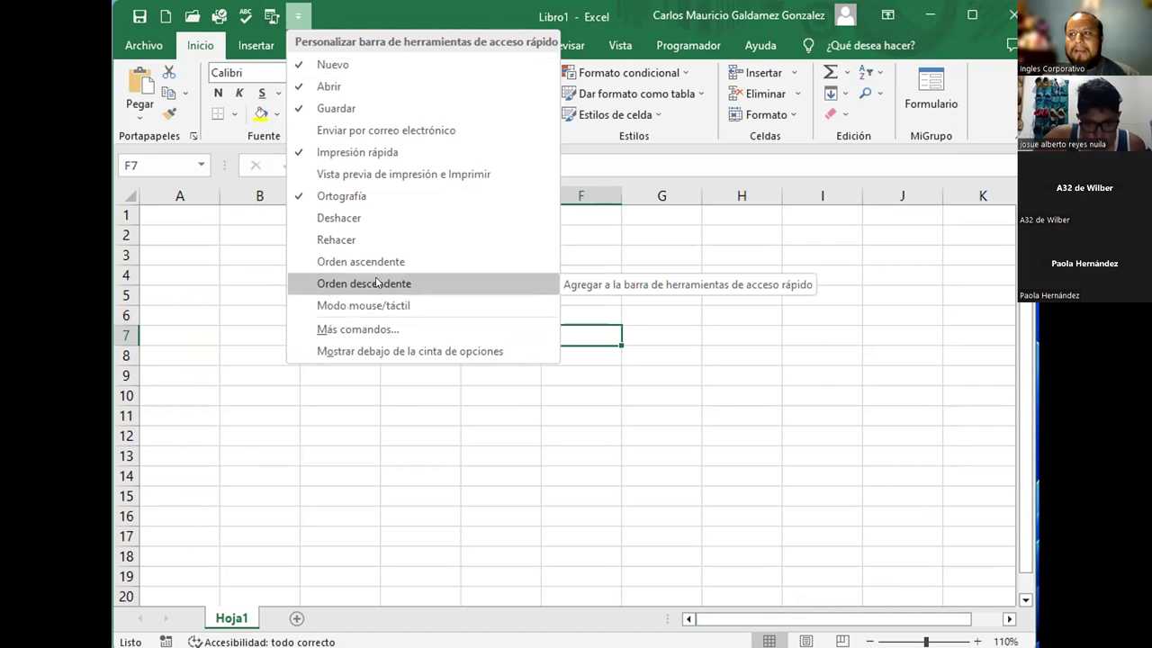
click(350, 18)
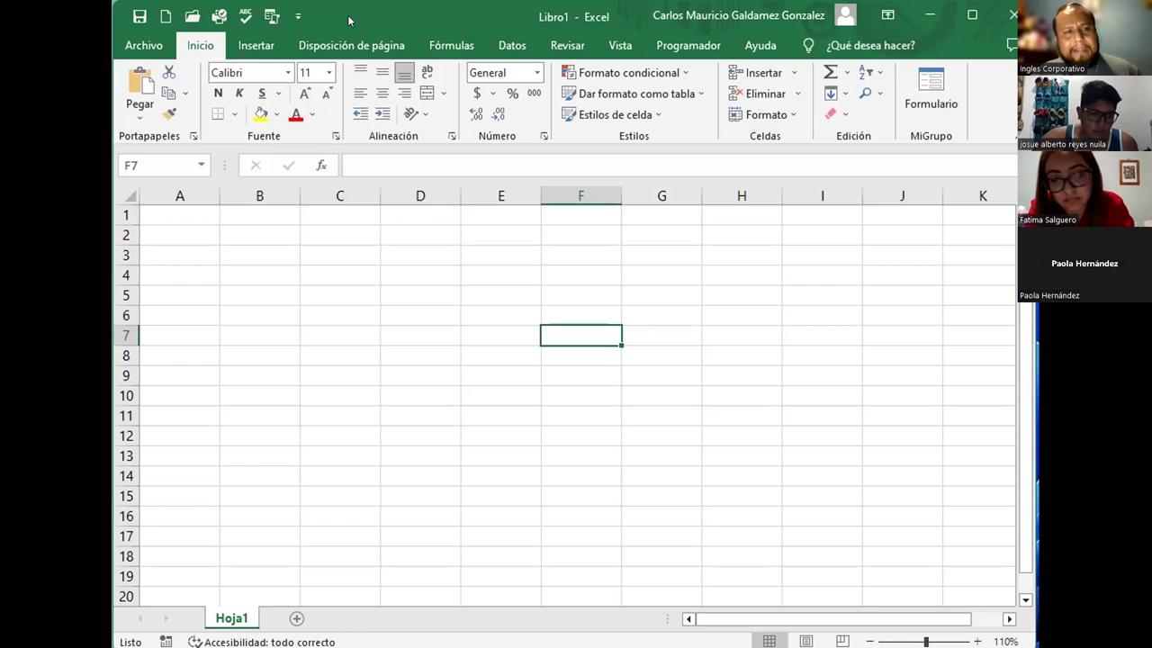
- Select cell B4 and switch the ribbon to the Vista tab
click(226, 272)
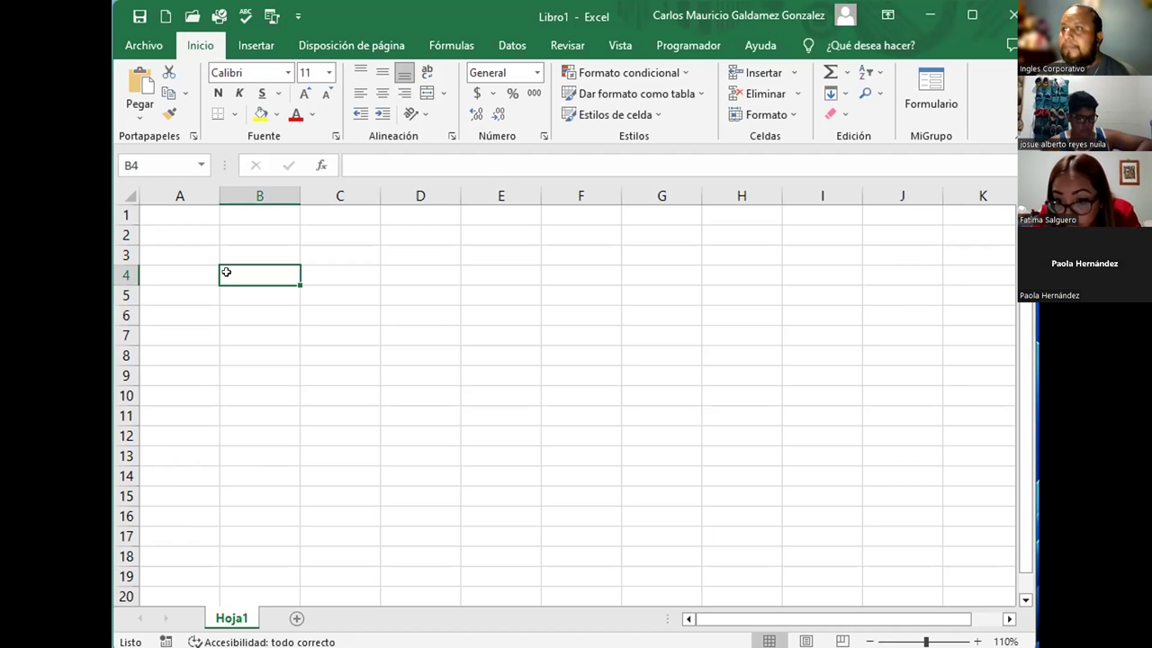
click(611, 46)
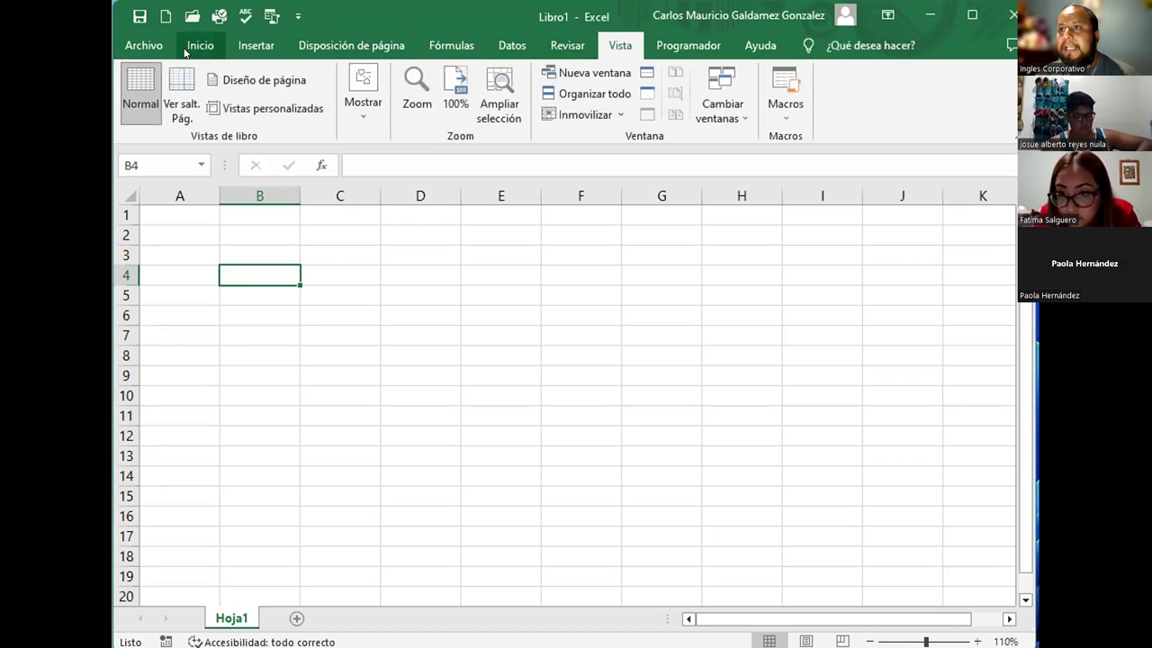
- Browse the Archivo backstage, open and close Excel Options, and return to the file start page
click(157, 52)
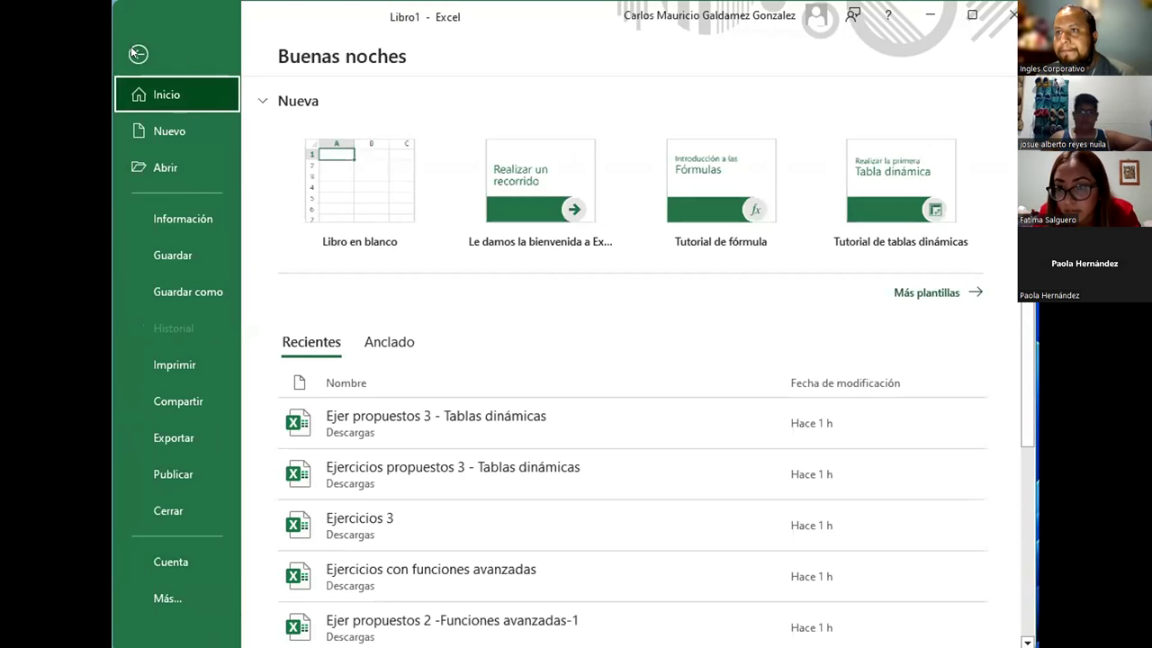
click(139, 58)
click(144, 49)
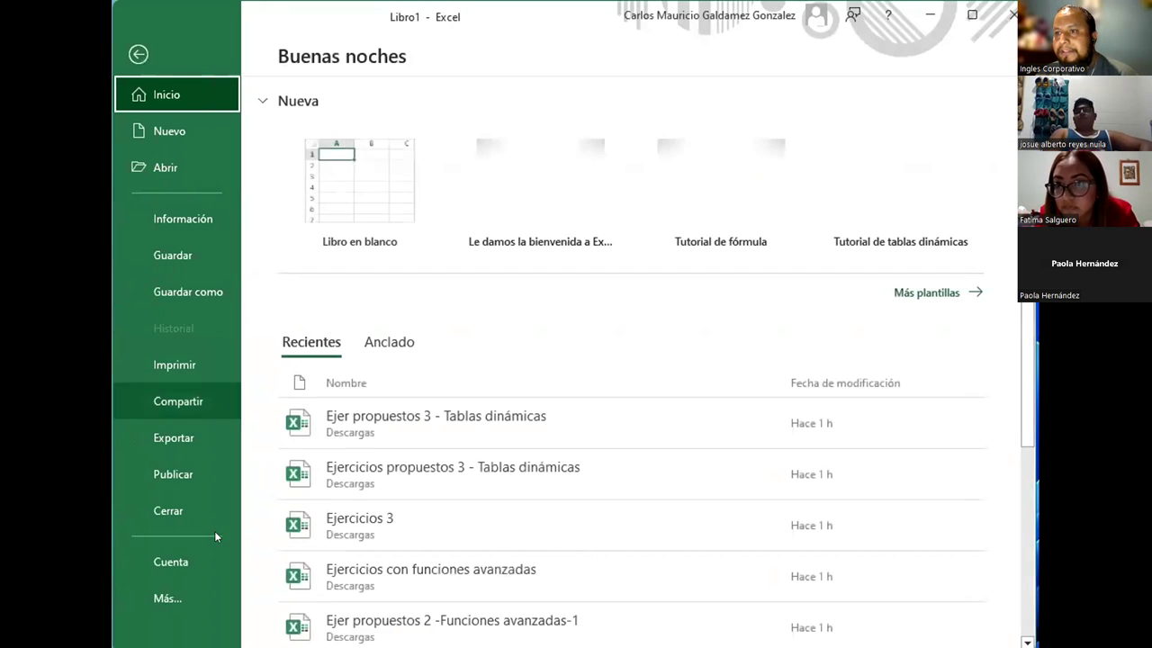
click(166, 597)
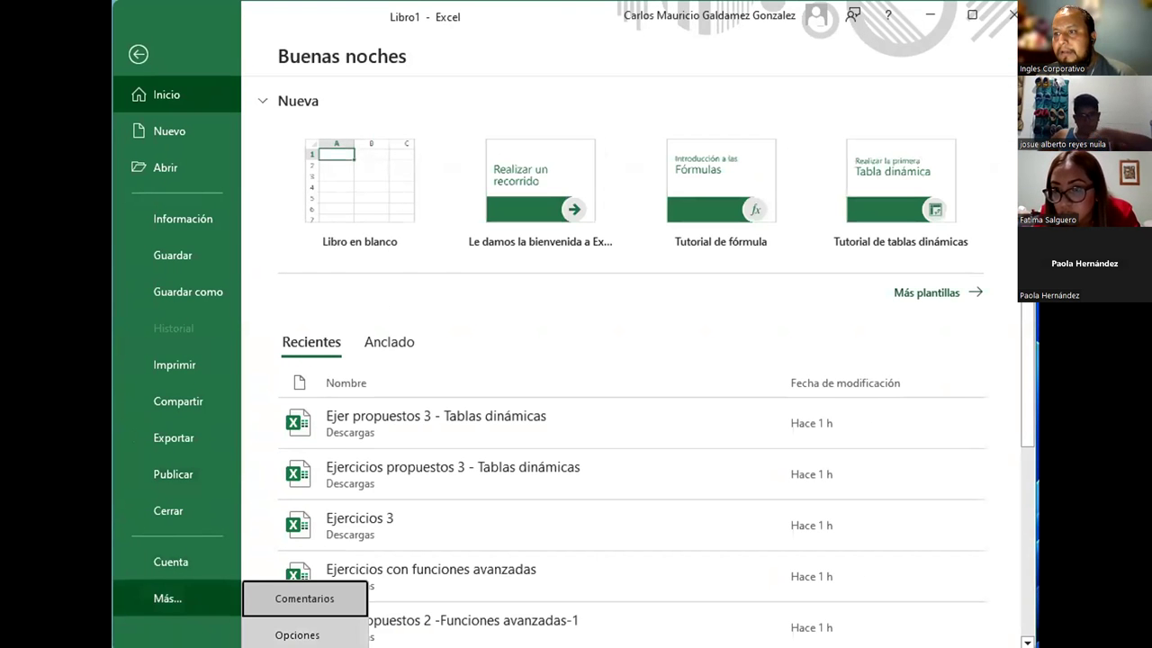
key(Escape)
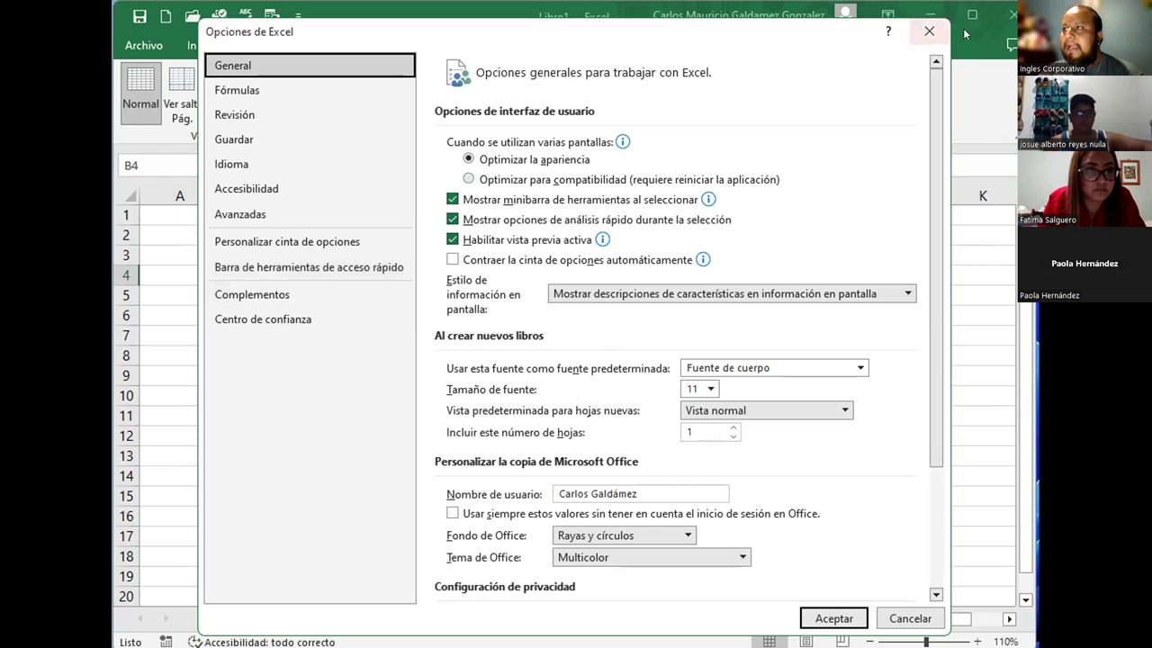
click(928, 31)
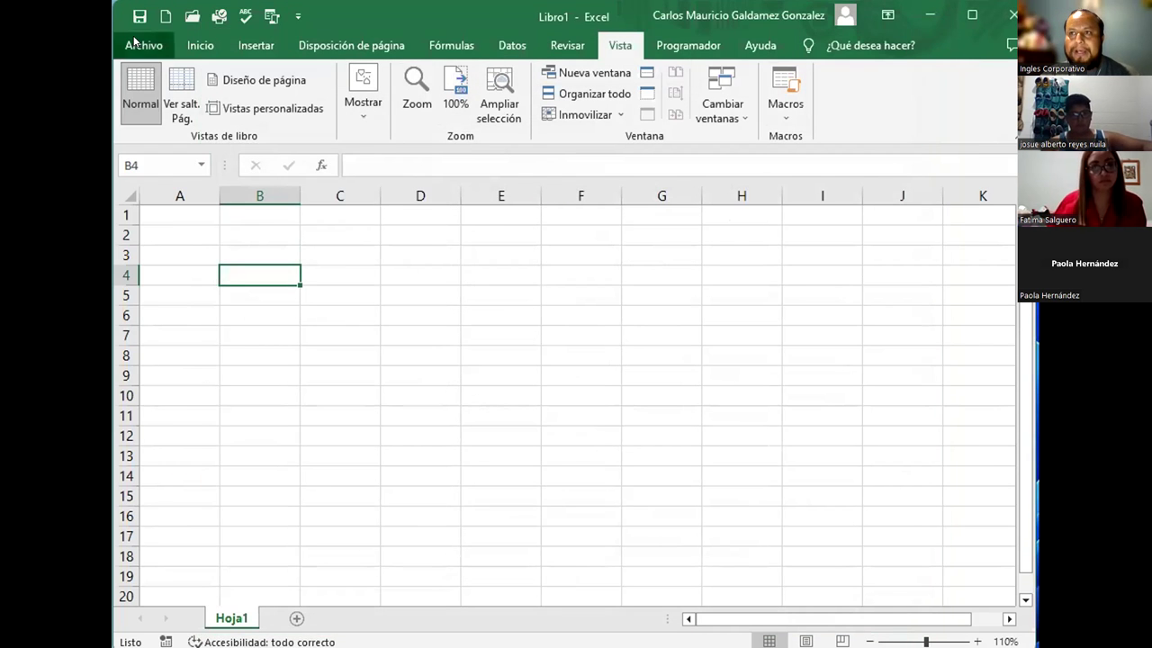
click(133, 43)
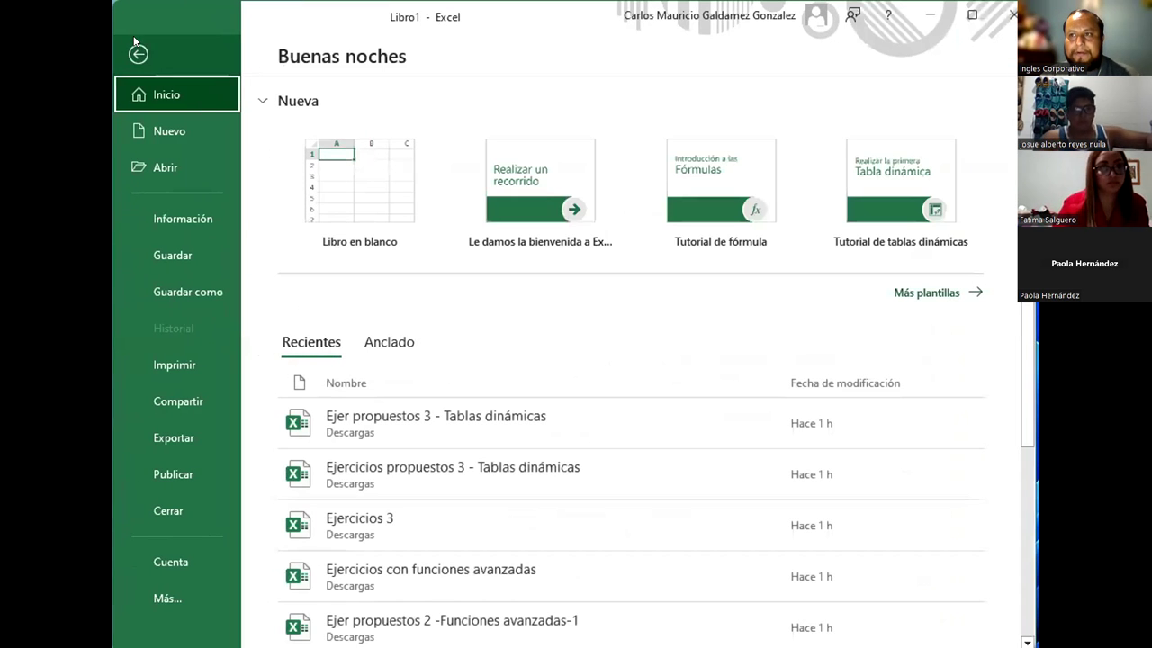
- Open Excel Options via Más > Opciones on the quick access toolbar page
click(162, 595)
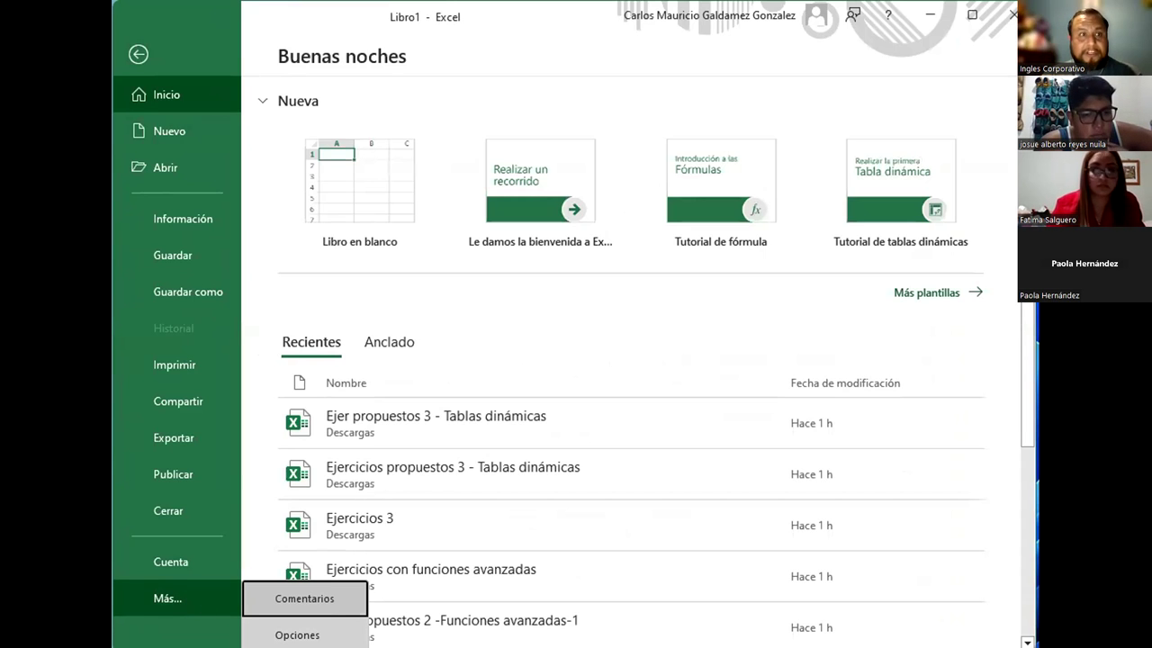
click(297, 634)
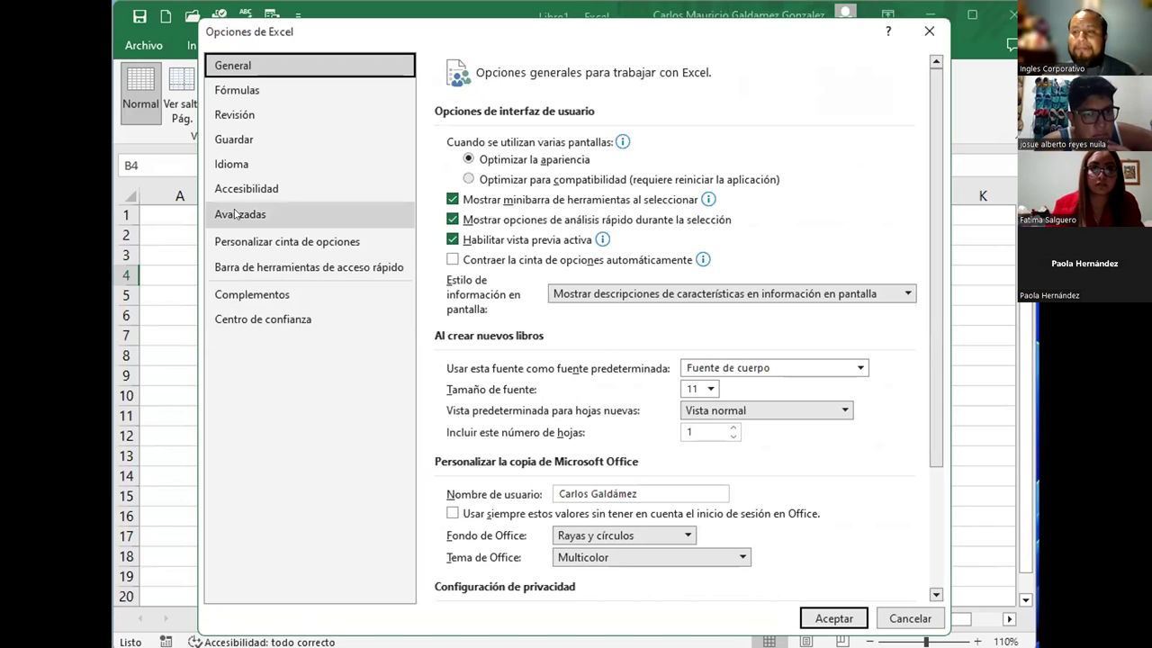
click(260, 267)
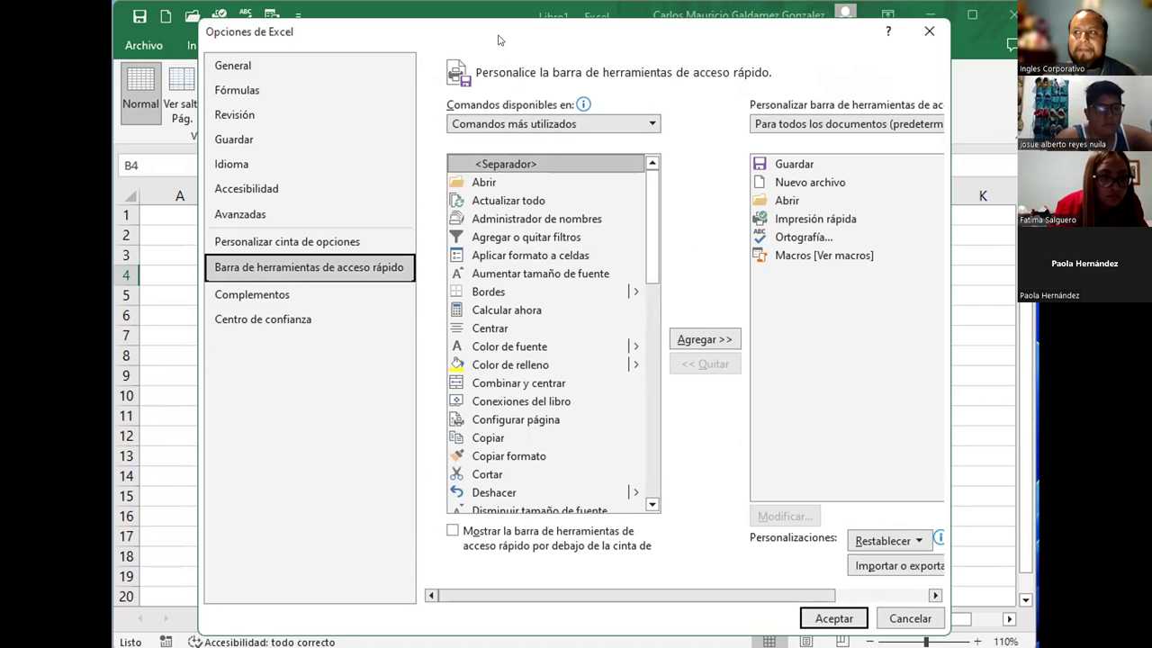
drag(505, 40, 554, 73)
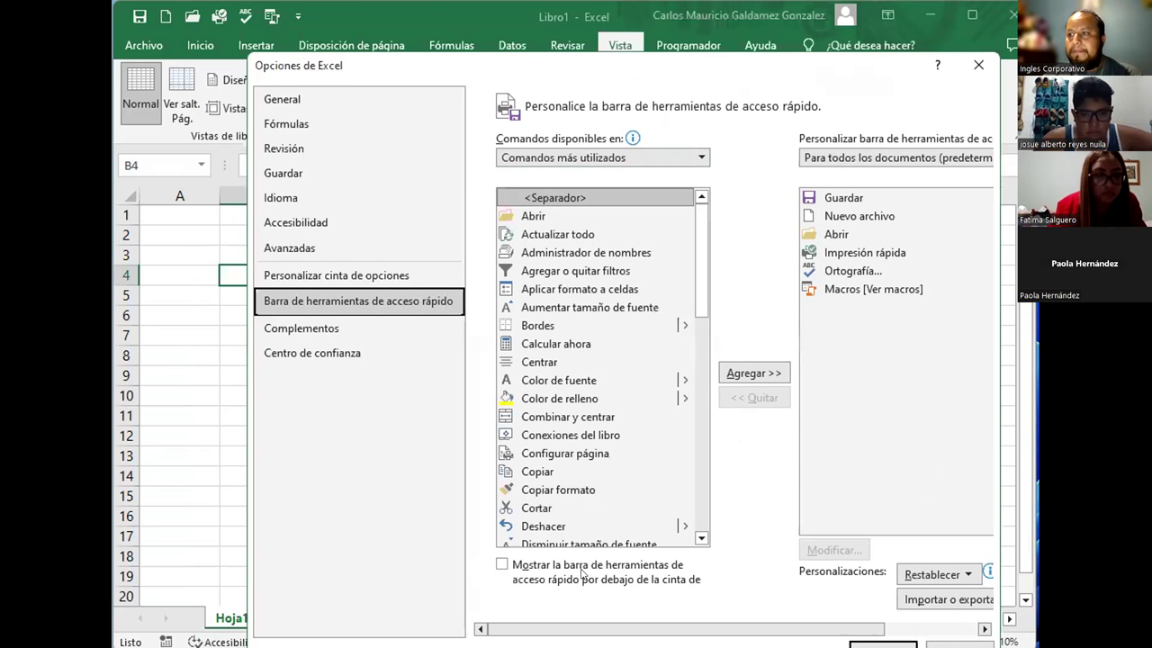
- Toggle below-ribbon placement on and off, keep the most-used commands category, and close unchanged
click(501, 565)
click(500, 567)
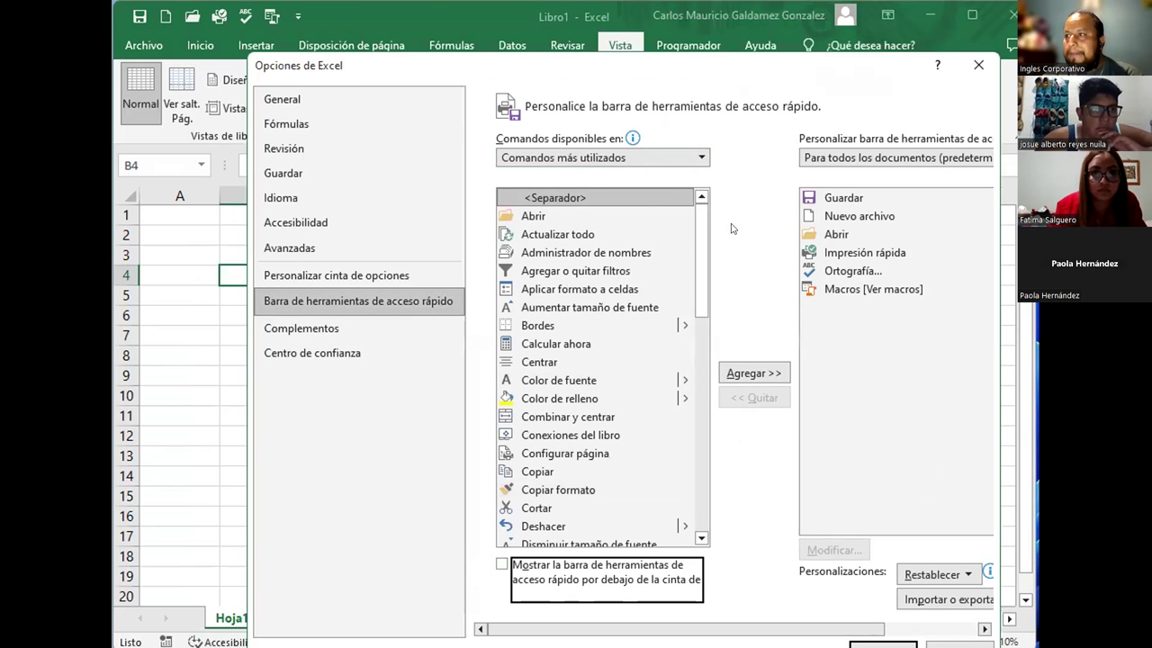
click(598, 157)
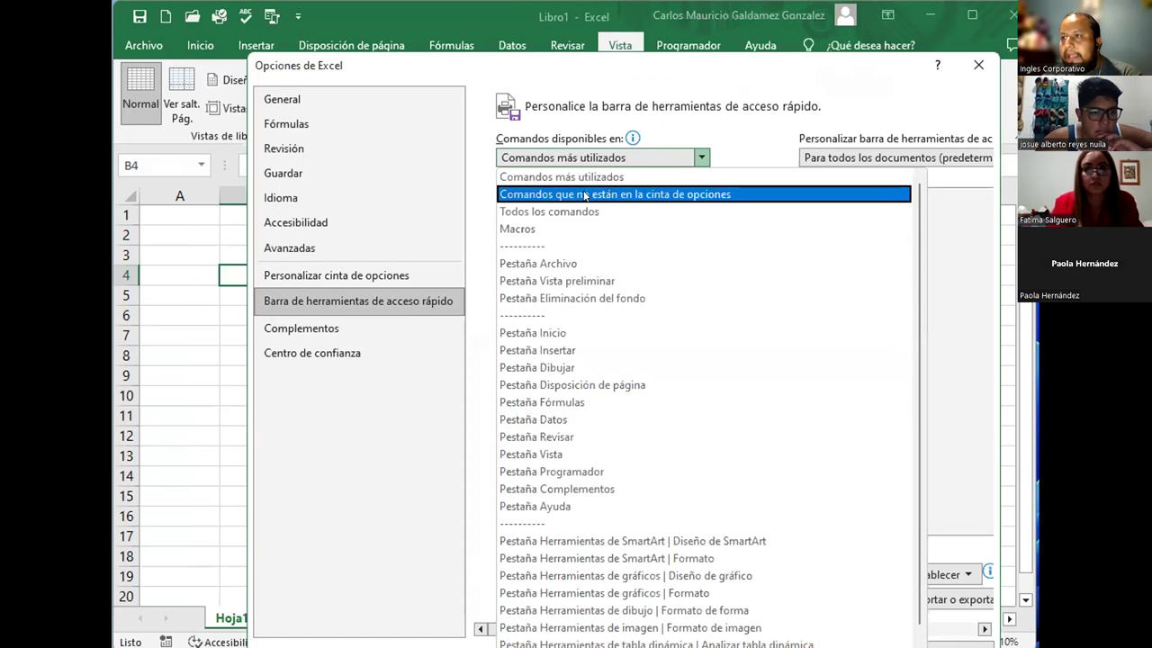
click(703, 167)
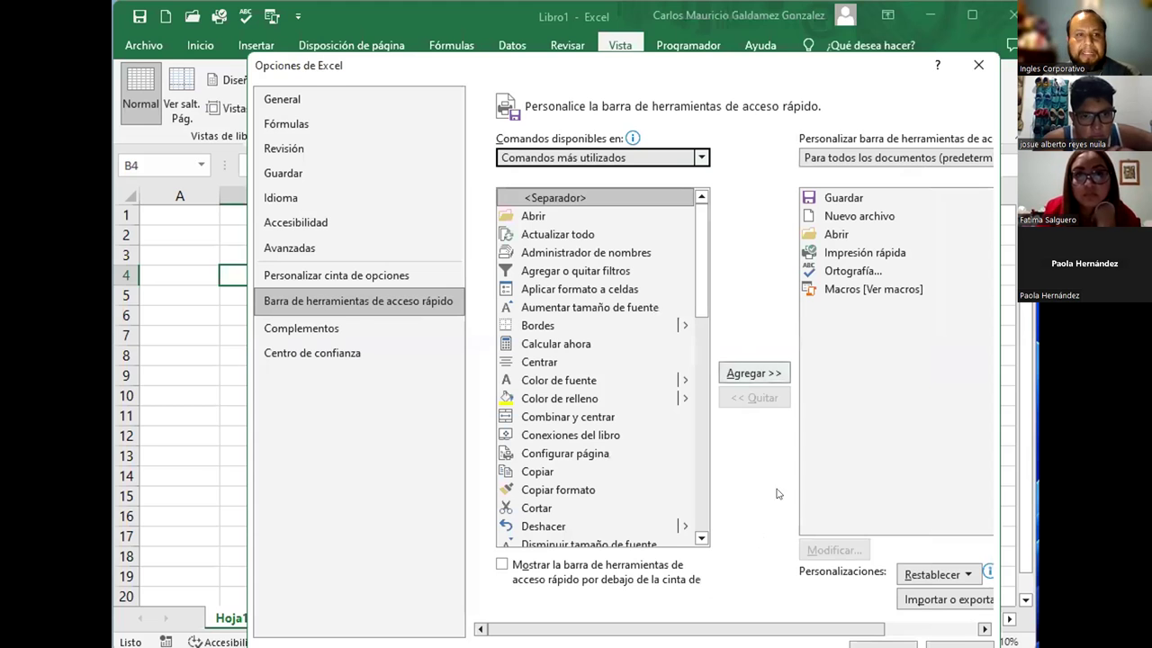
click(347, 301)
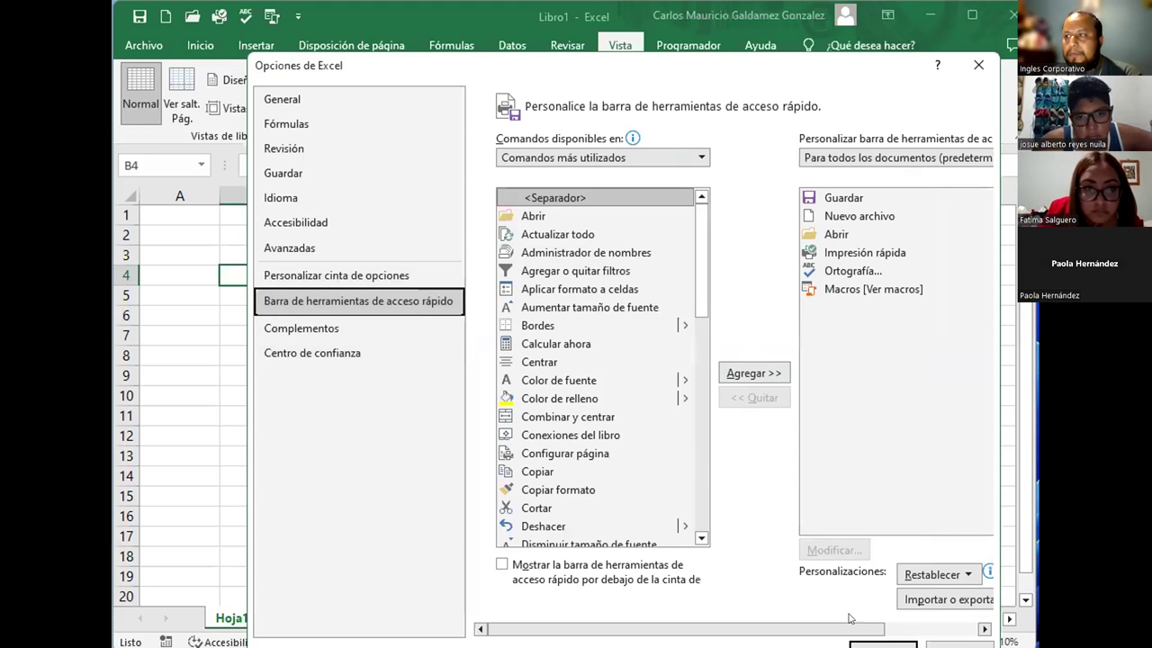
key(Escape)
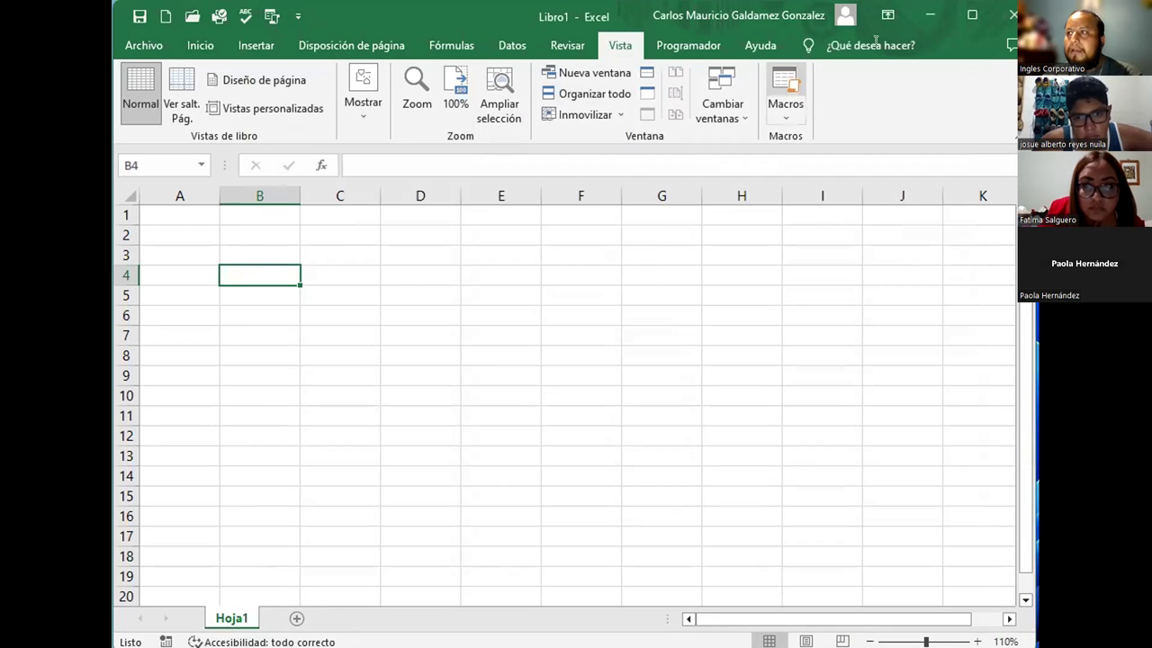
- Switch the ribbon to the Inicio tab
click(203, 47)
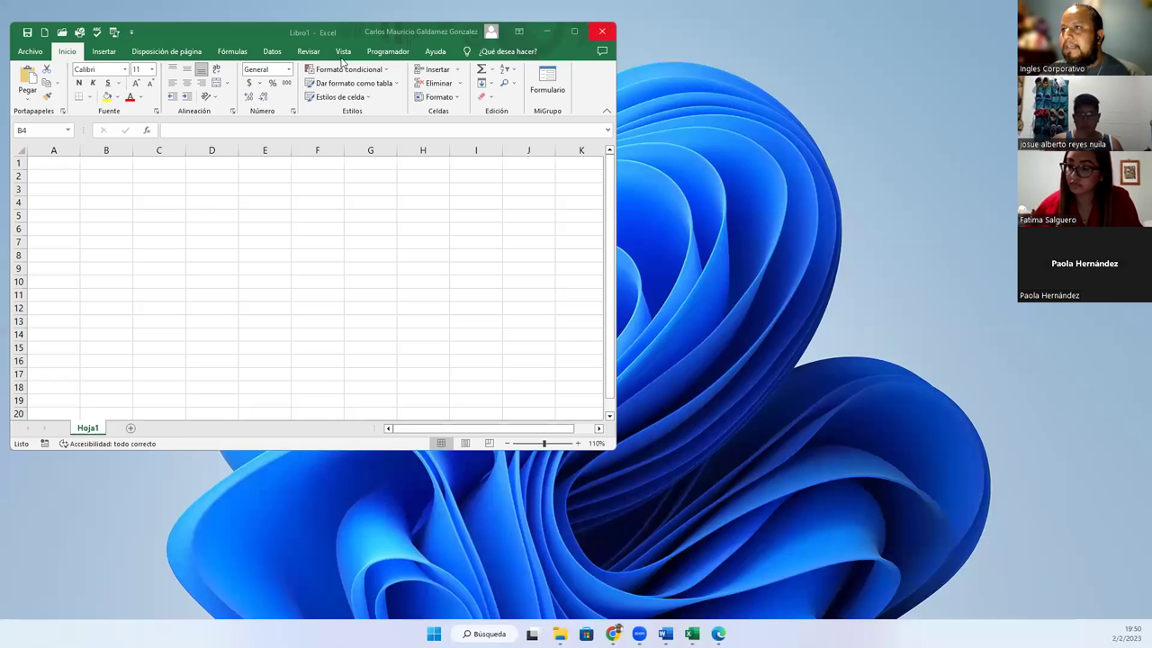
- Maximize the workbook window and paste the reference table screenshot at cell I6
double_click(231, 28)
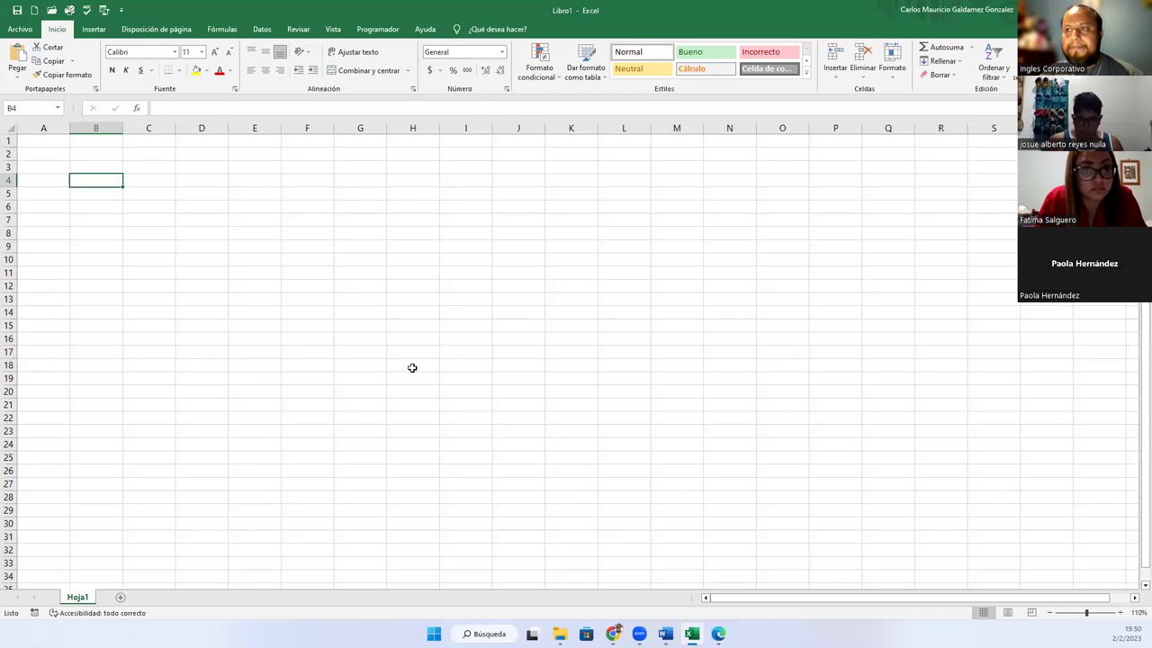
click(150, 167)
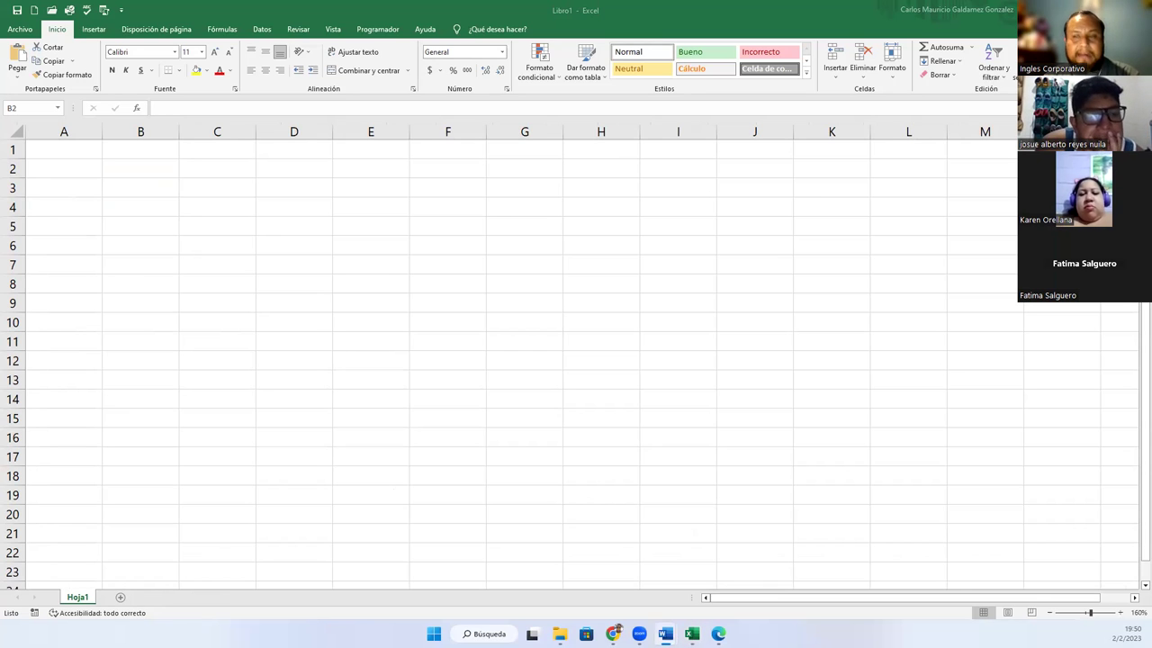
click(686, 248)
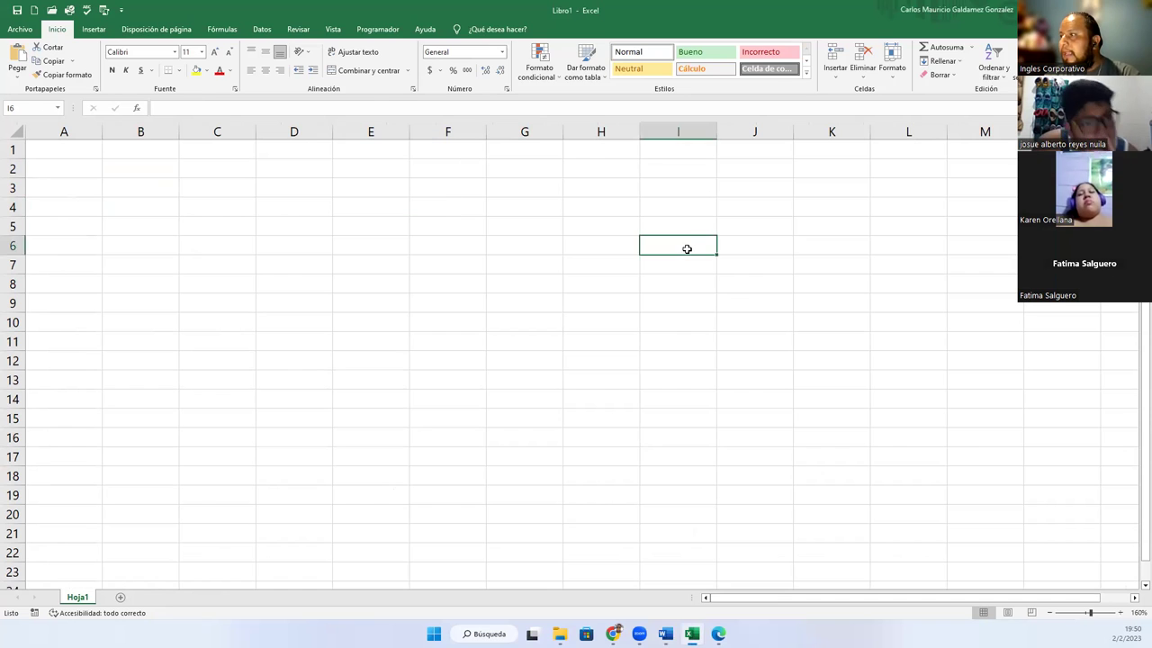
key(ctrl+v)
- Move the reference table picture over columns G–L, then type 5 into cell A1
drag(771, 321, 633, 286)
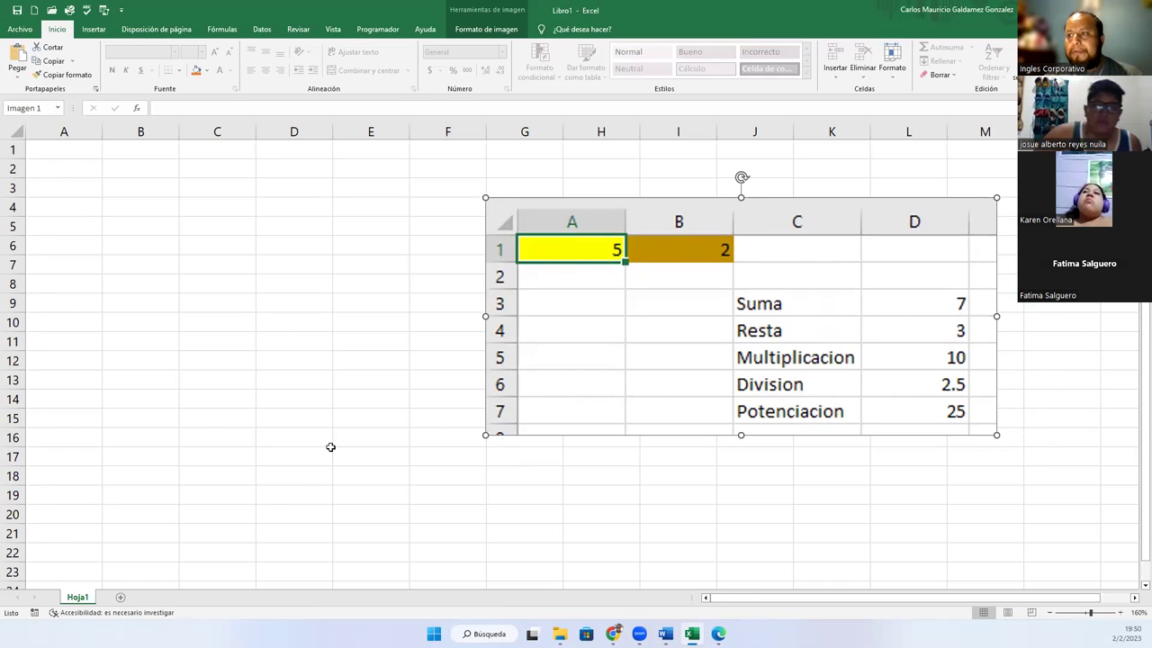
click(310, 398)
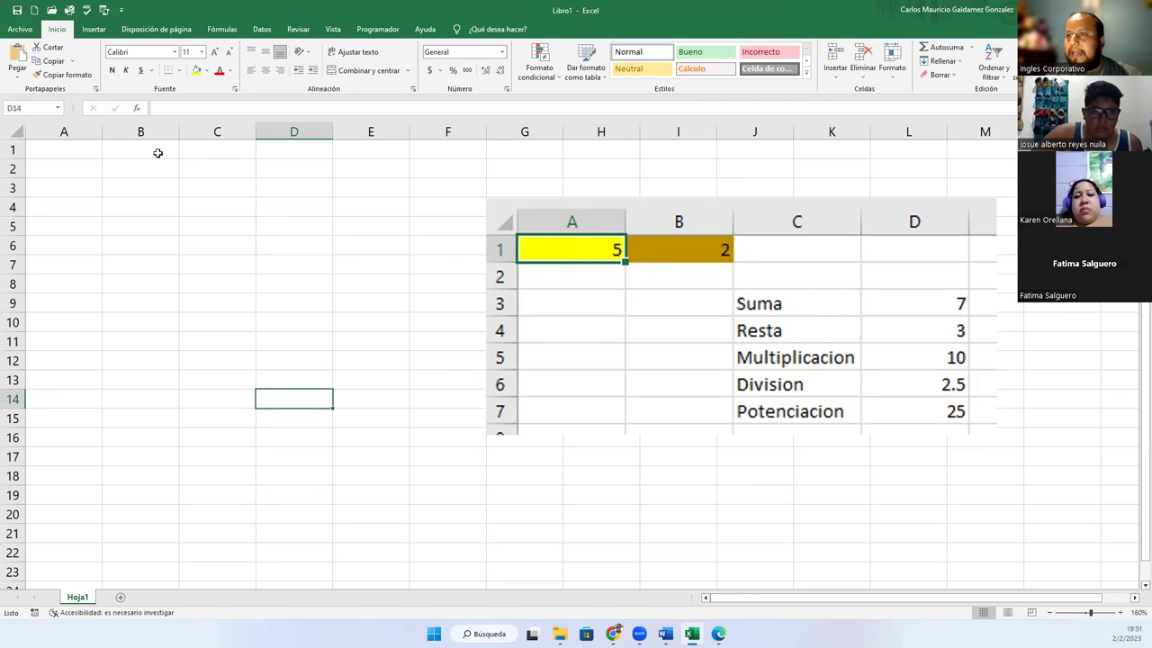
click(94, 152)
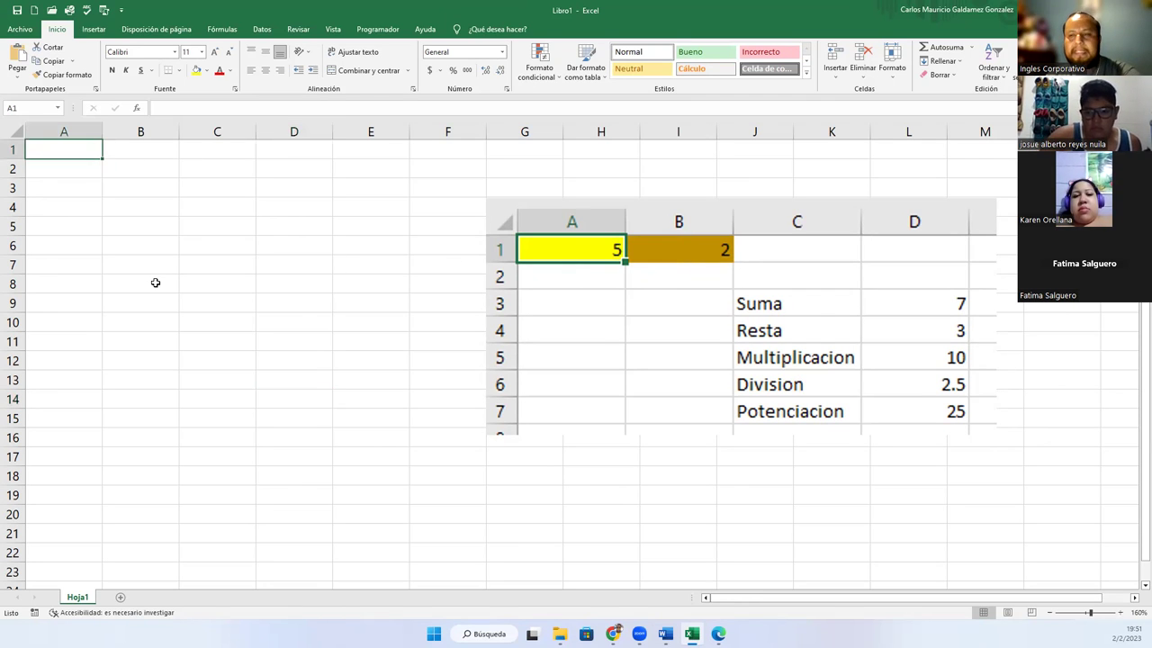
text(5)
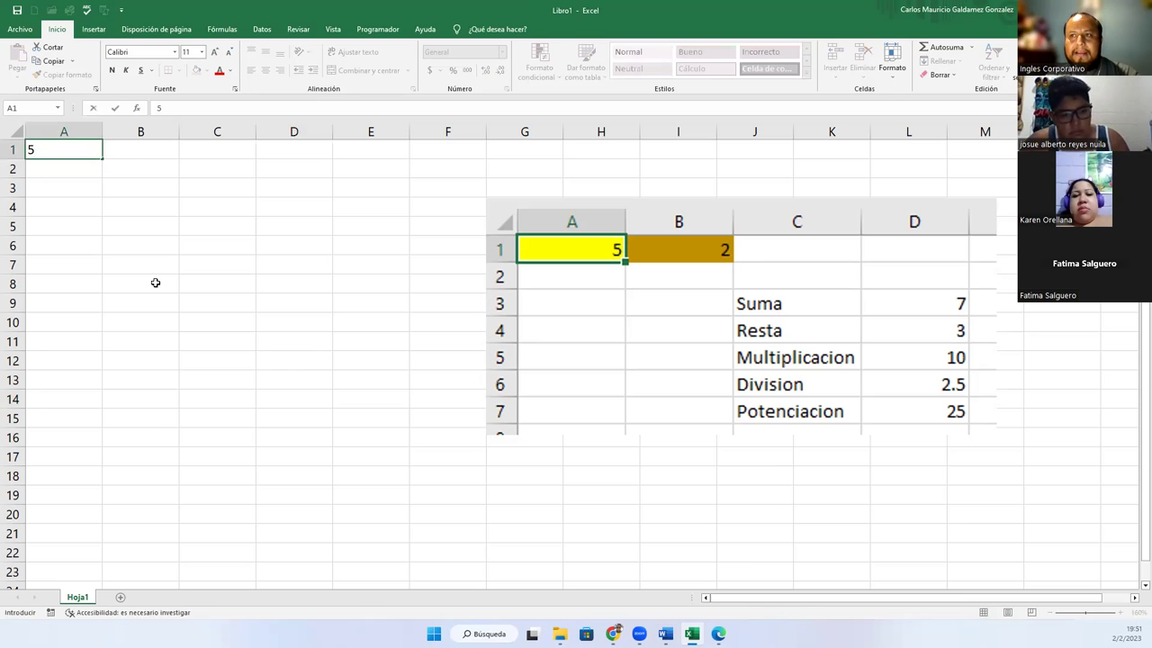
- Confirm 5 in A1 and enter 2 in B1
key(Return)
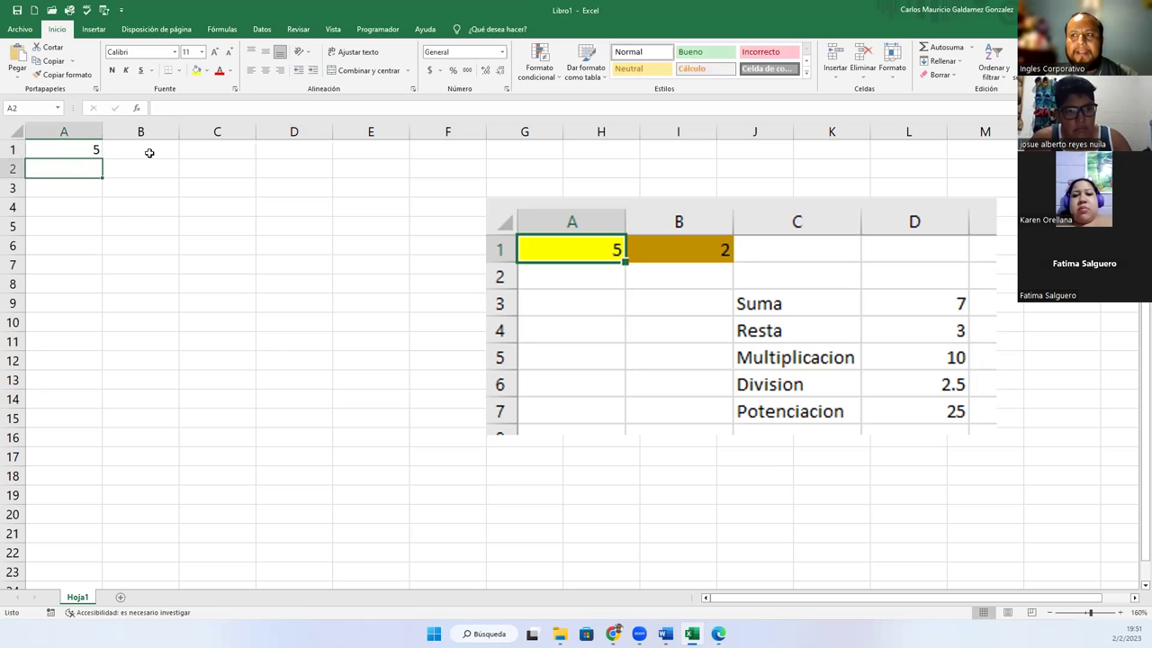
click(148, 150)
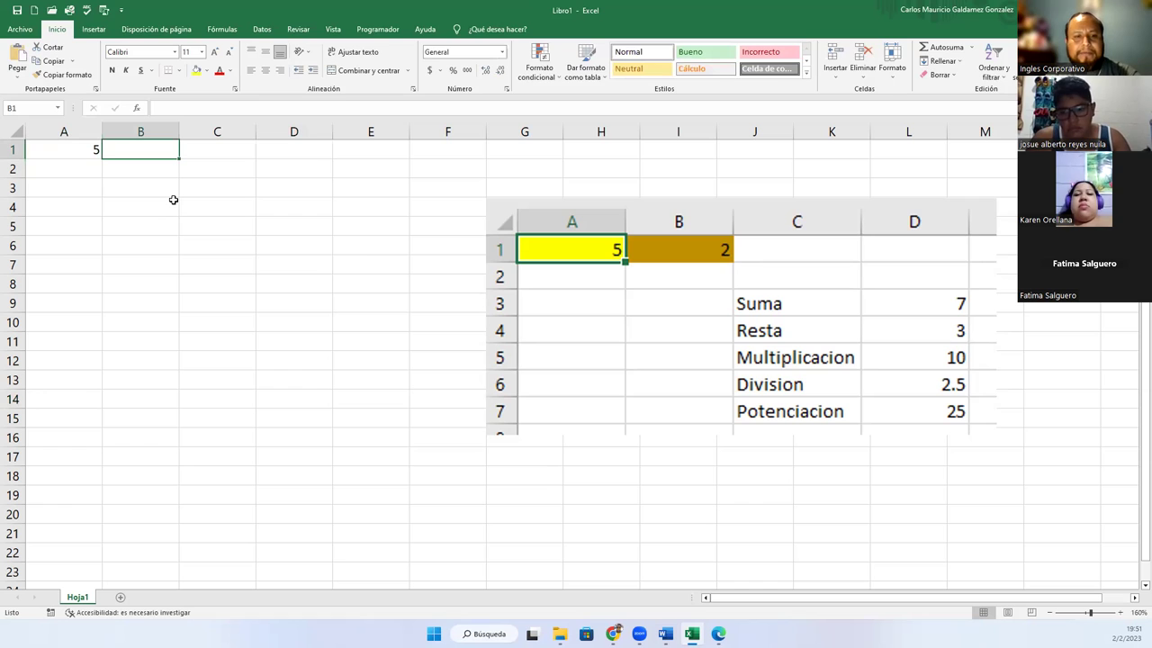
text(2)
key(Return)
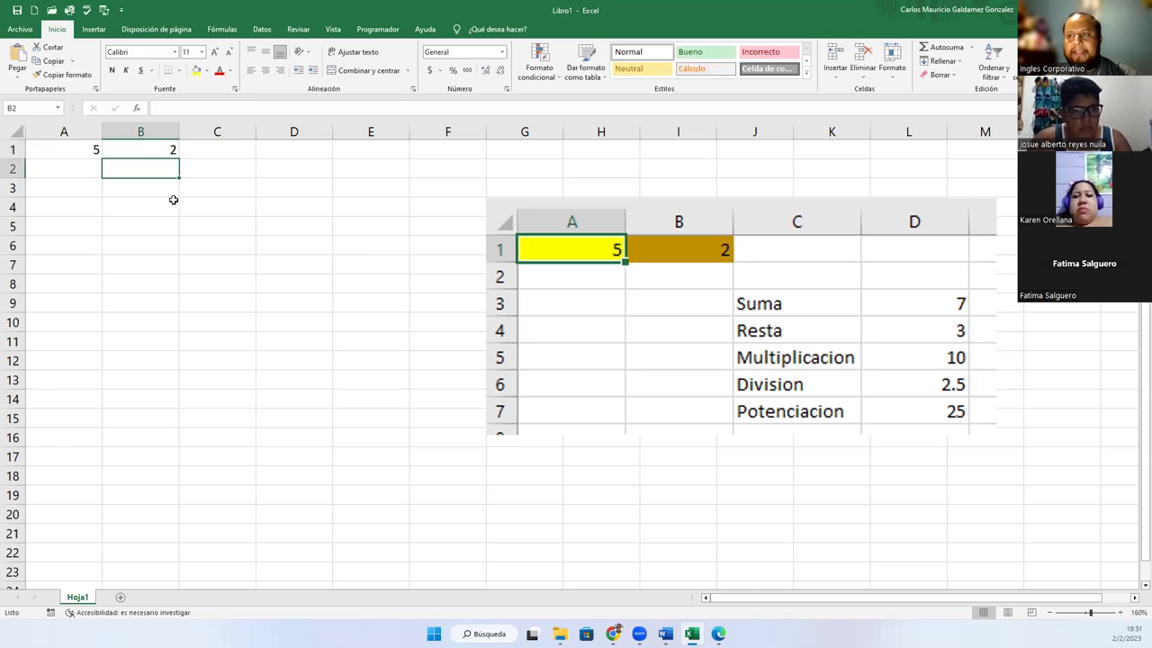
click(211, 291)
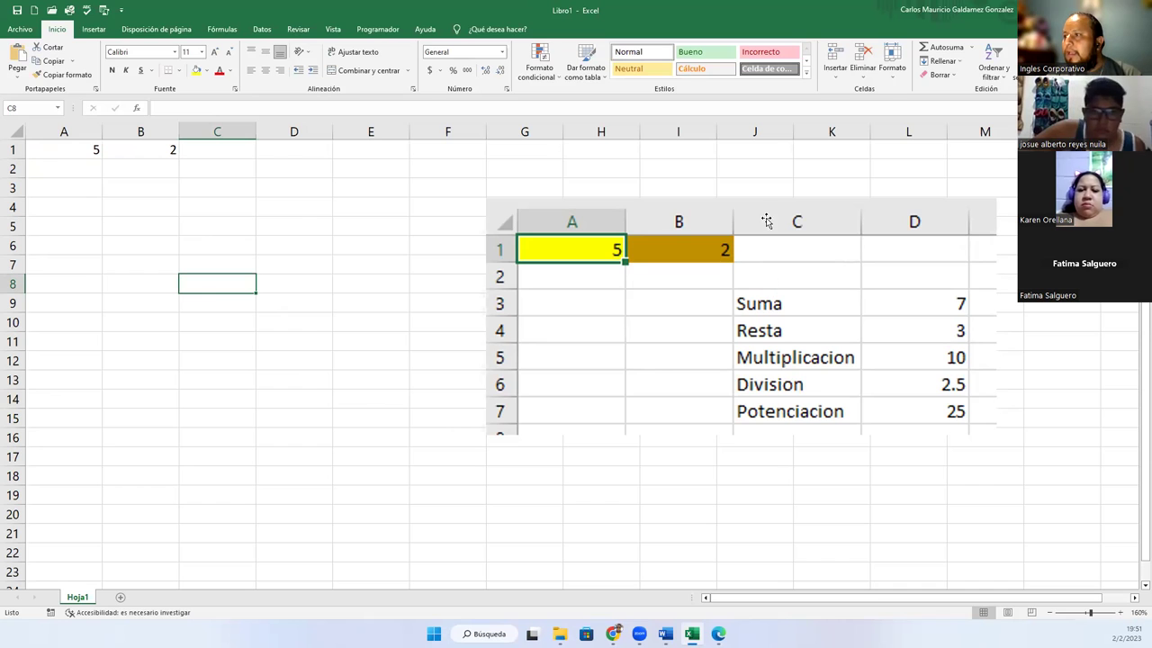
click(216, 130)
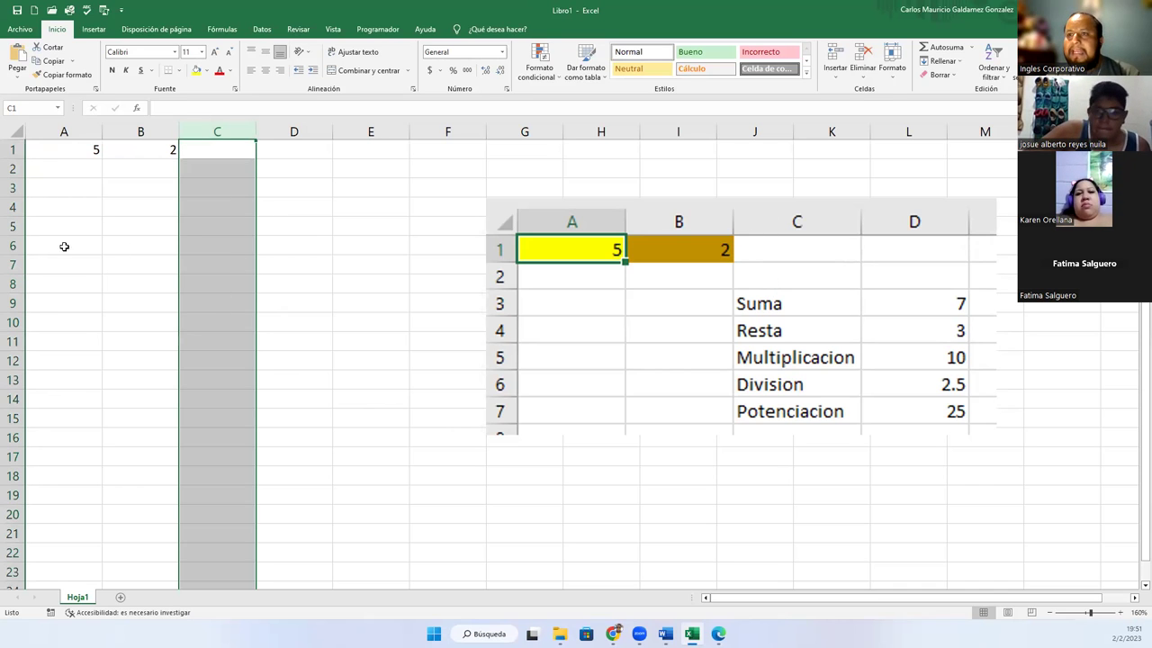
click(13, 187)
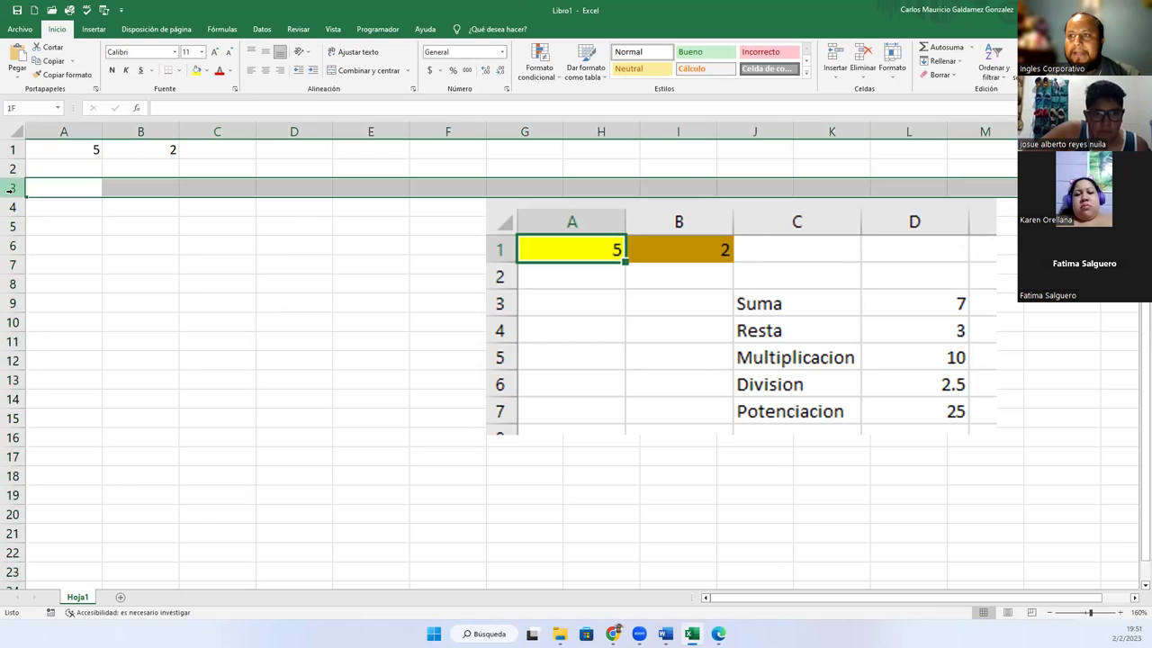
click(198, 193)
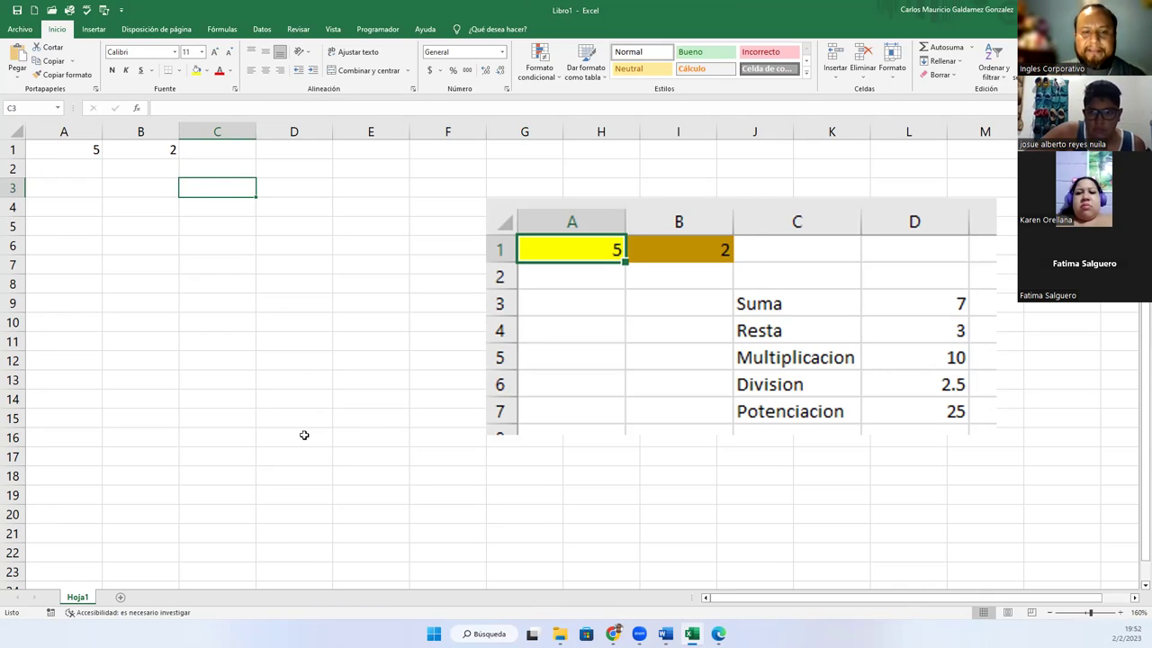
- Enter the labels Suma, Resta and Multiplicación in C3, C4 and C5
text(Suma)
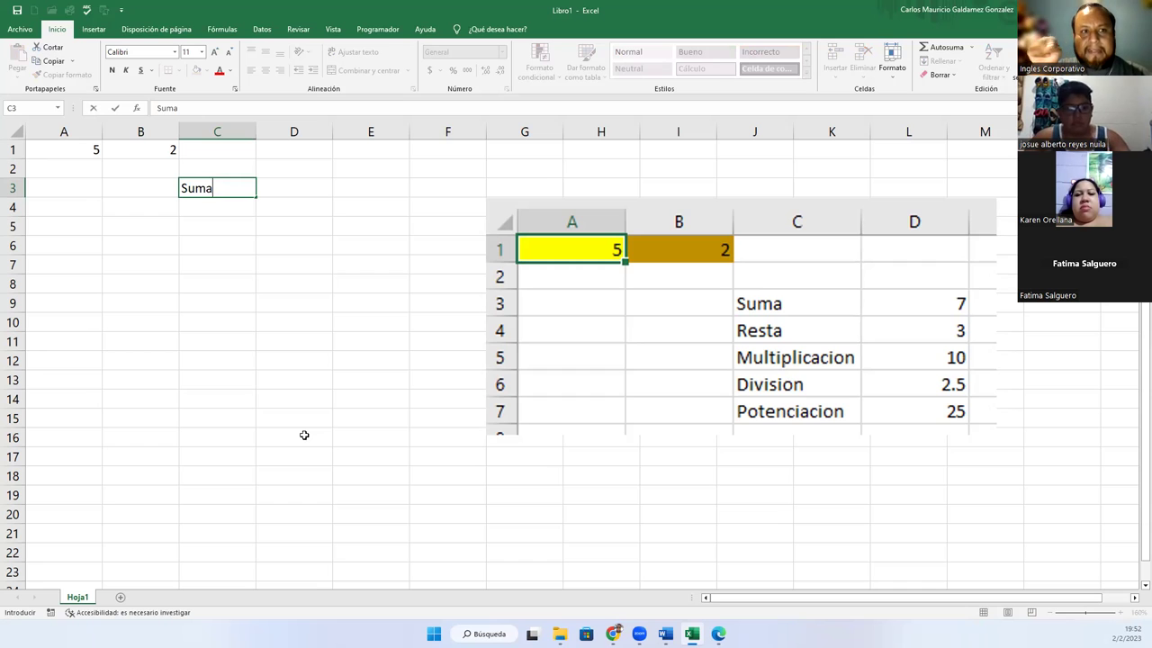
key(Return)
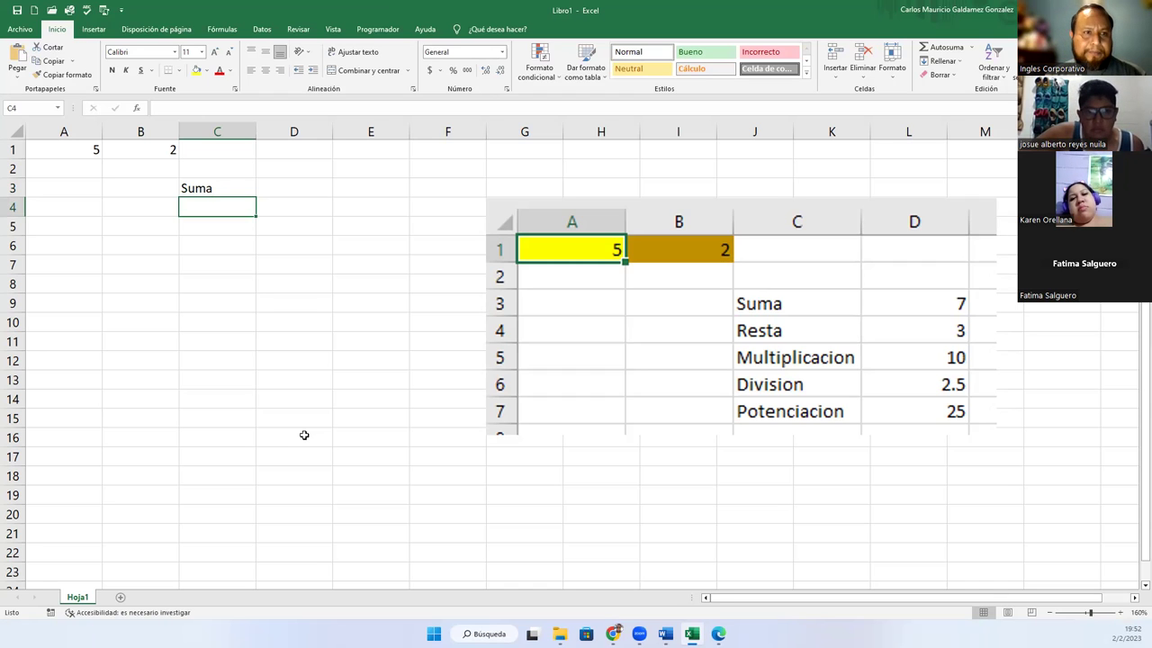
text(Resta)
key(Return)
text(Multiplicaci+)
key(BackSpace)
text(ón)
key(Return)
- Enter División and Potenciación in C6 and C7, then reselect C3
text(División)
key(Return)
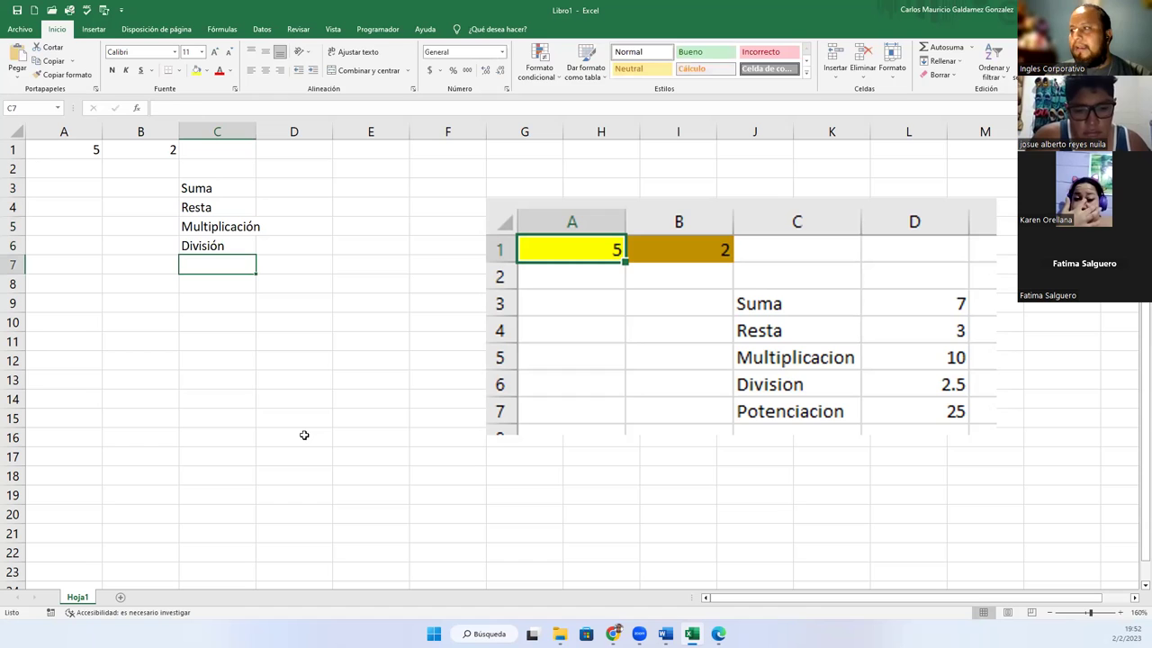
text(Potenciación)
key(Return)
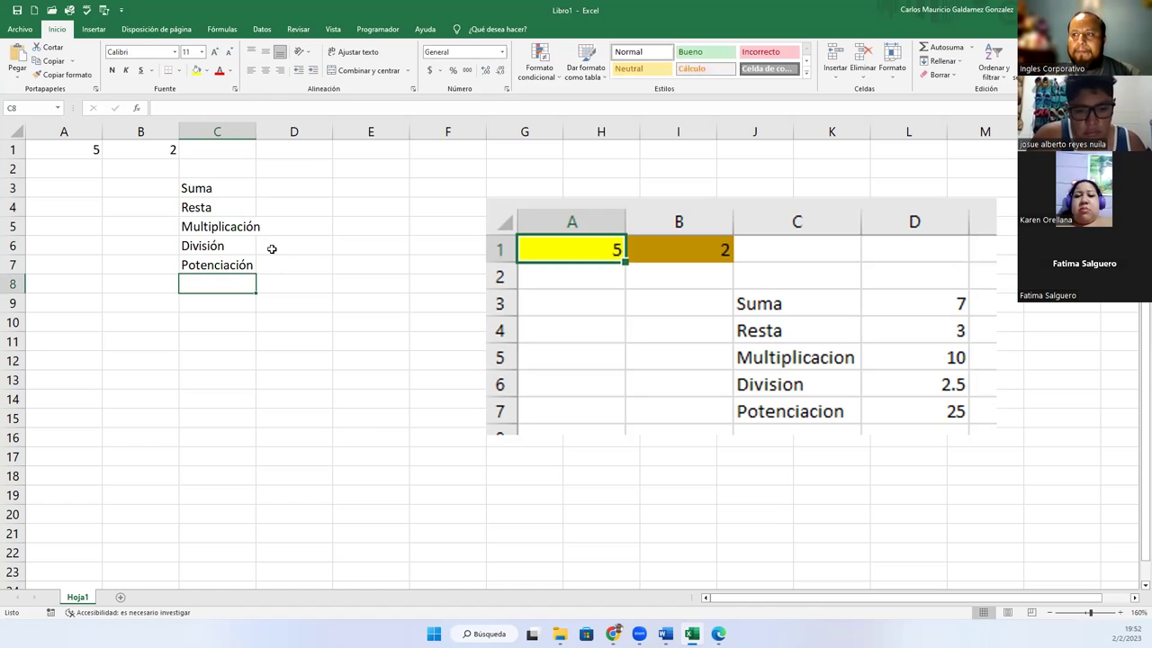
click(207, 187)
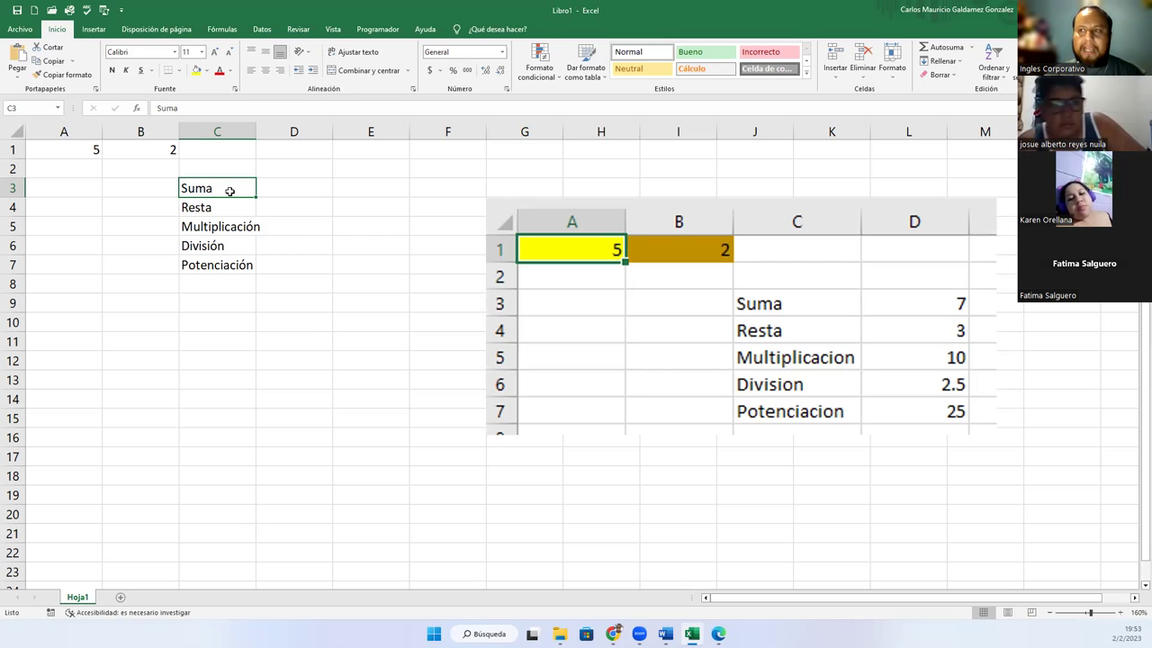
click(305, 187)
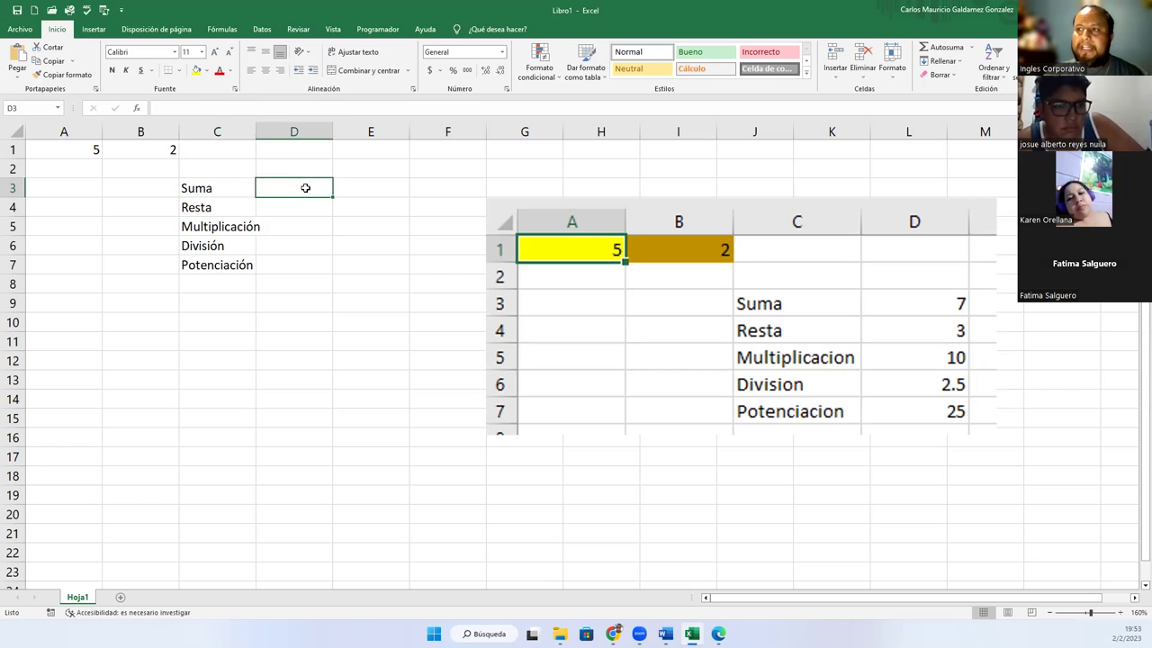
click(229, 187)
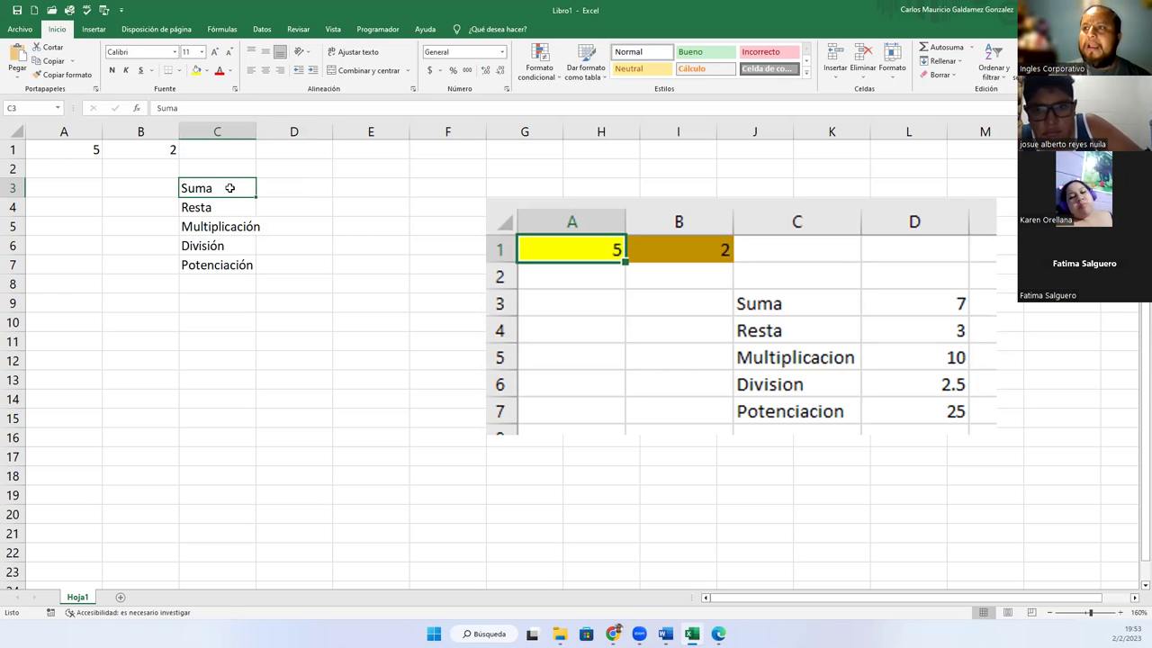
key(Right)
click(229, 187)
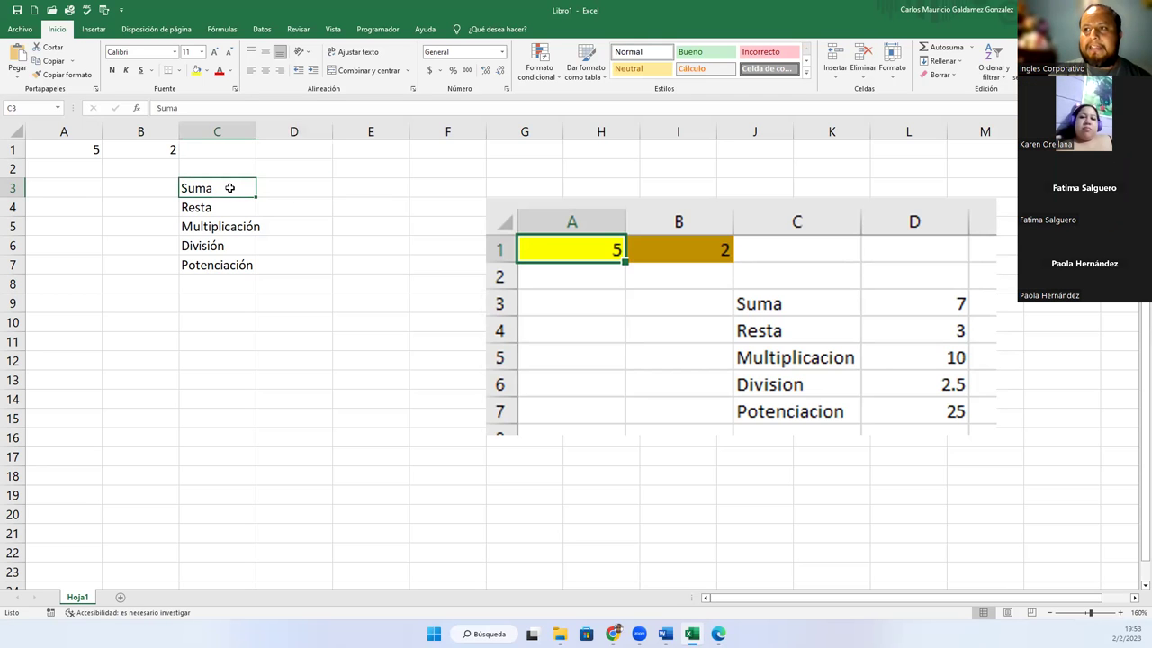
key(Right)
click(229, 187)
key(Down)
key(Down)
key(Down)
key(Down)
key(Up)
key(Up)
key(Up)
key(Up)
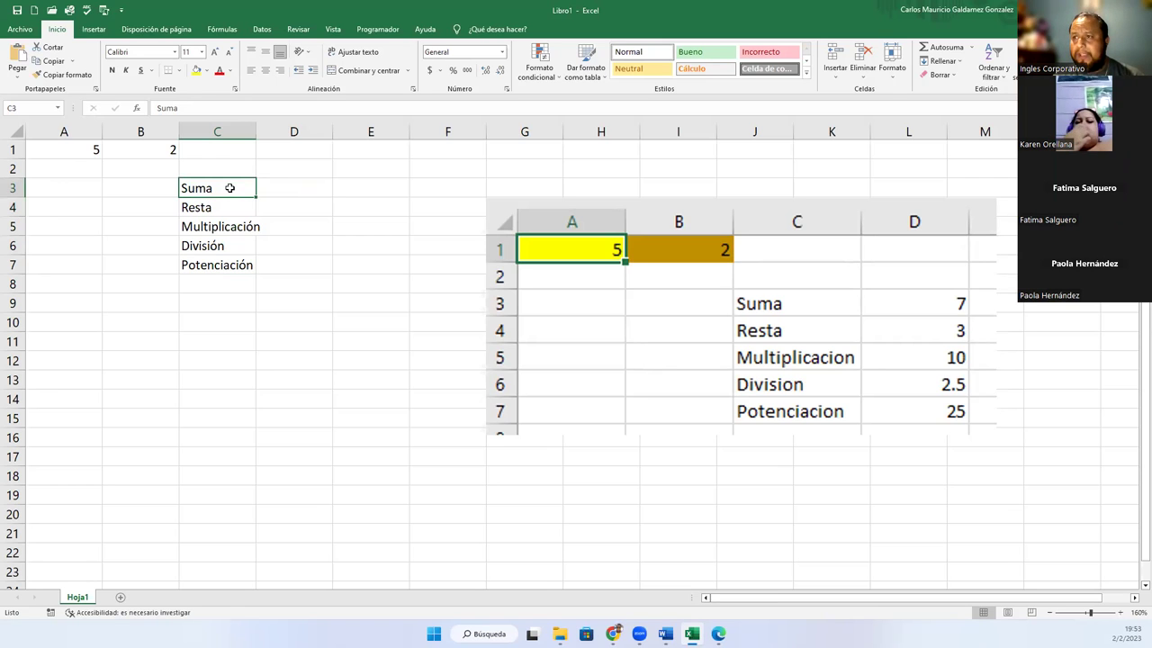
key(Right)
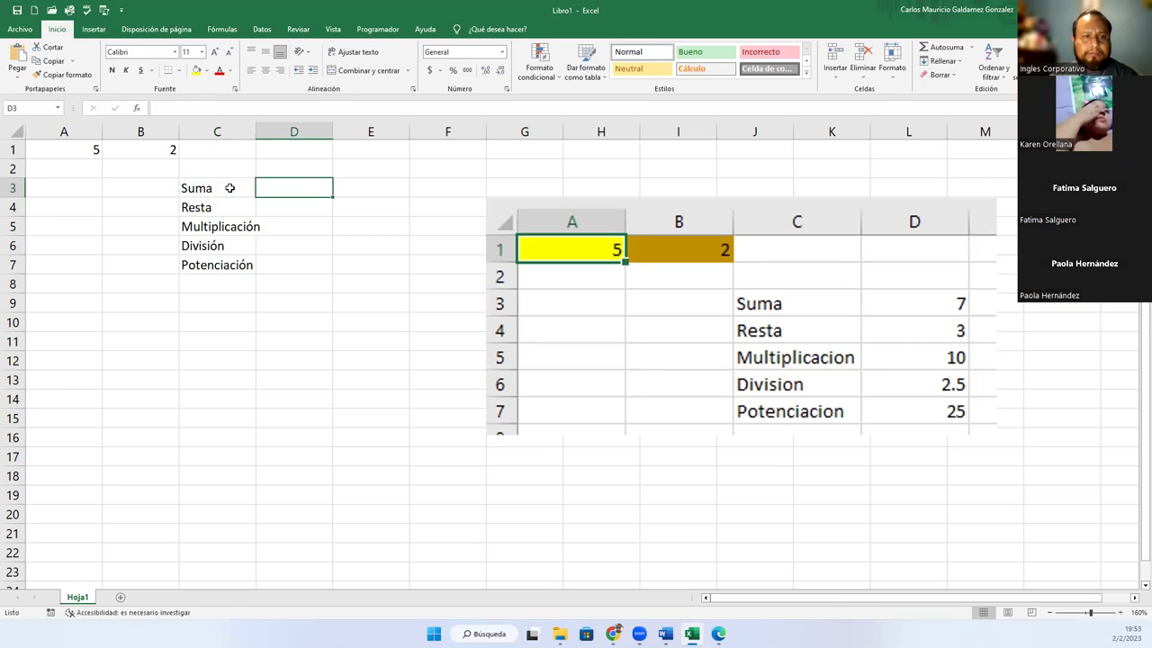
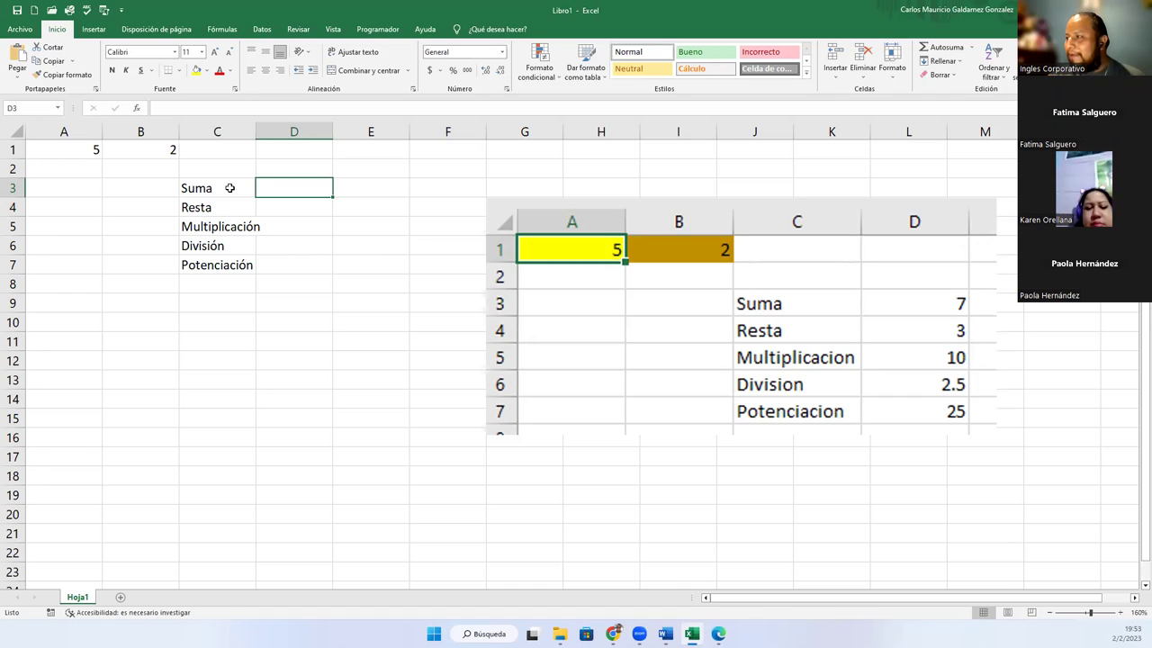
- Enter the formula +5+2 in the Suma cell D3 so it shows 7
click(907, 308)
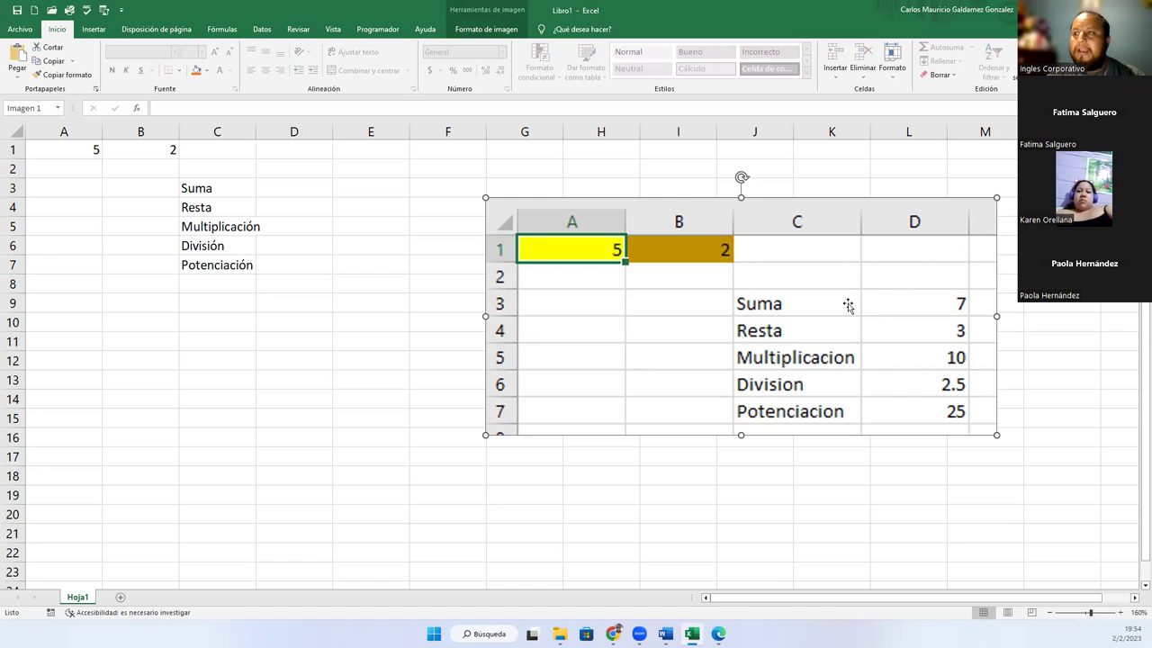
click(303, 188)
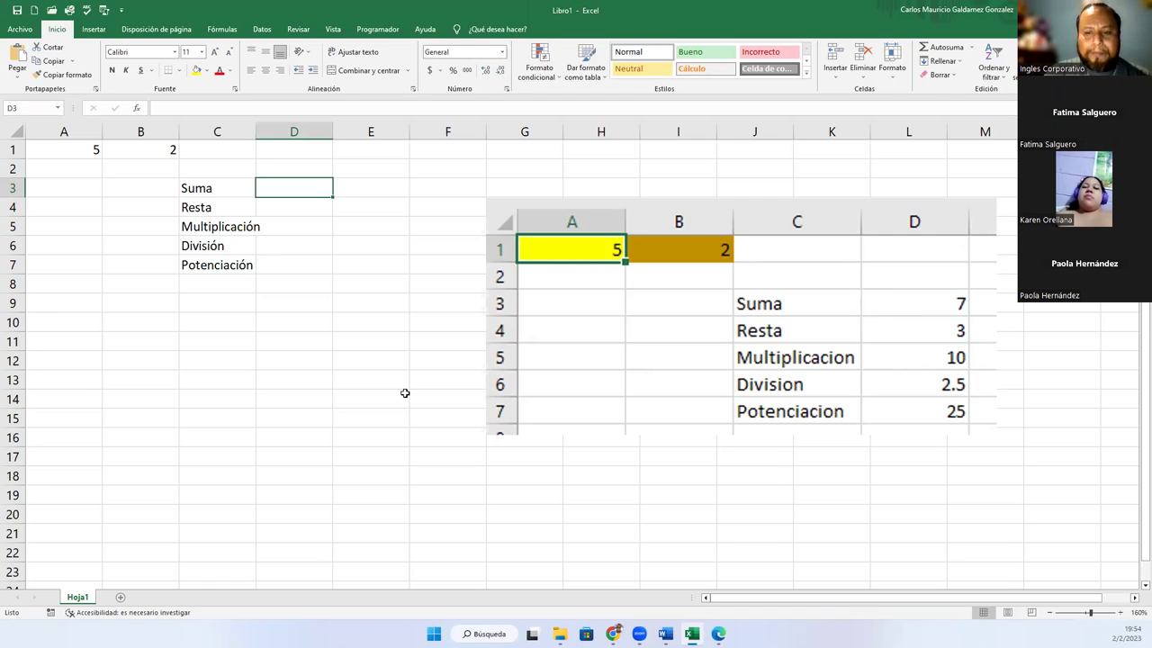
text(+)
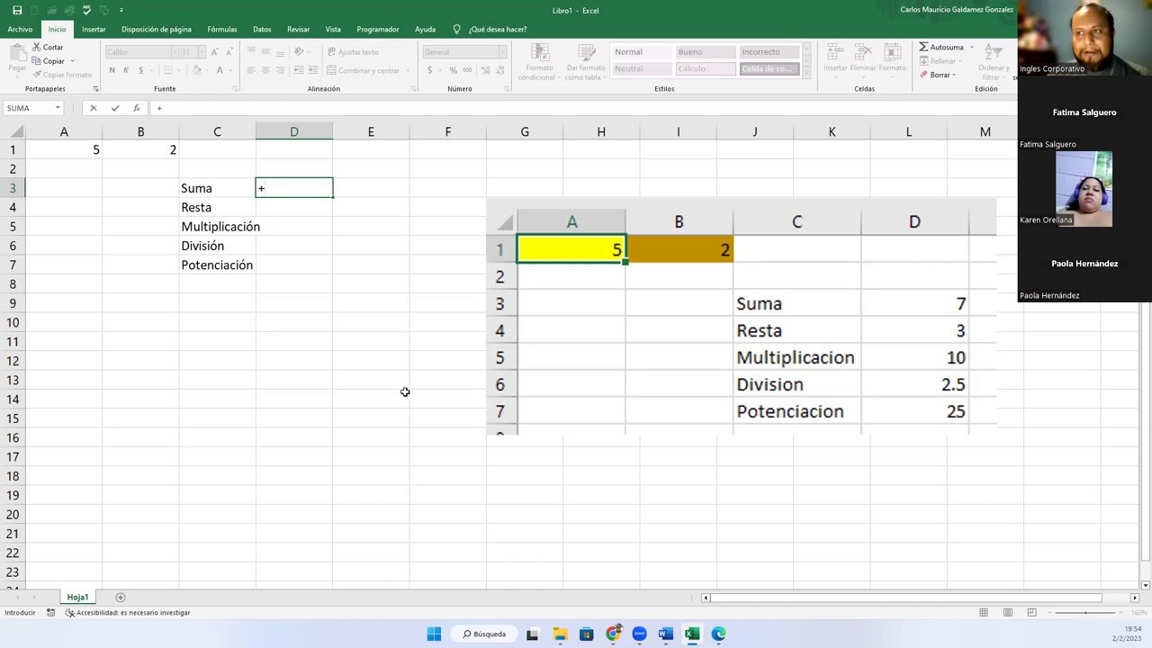
text(5+2)
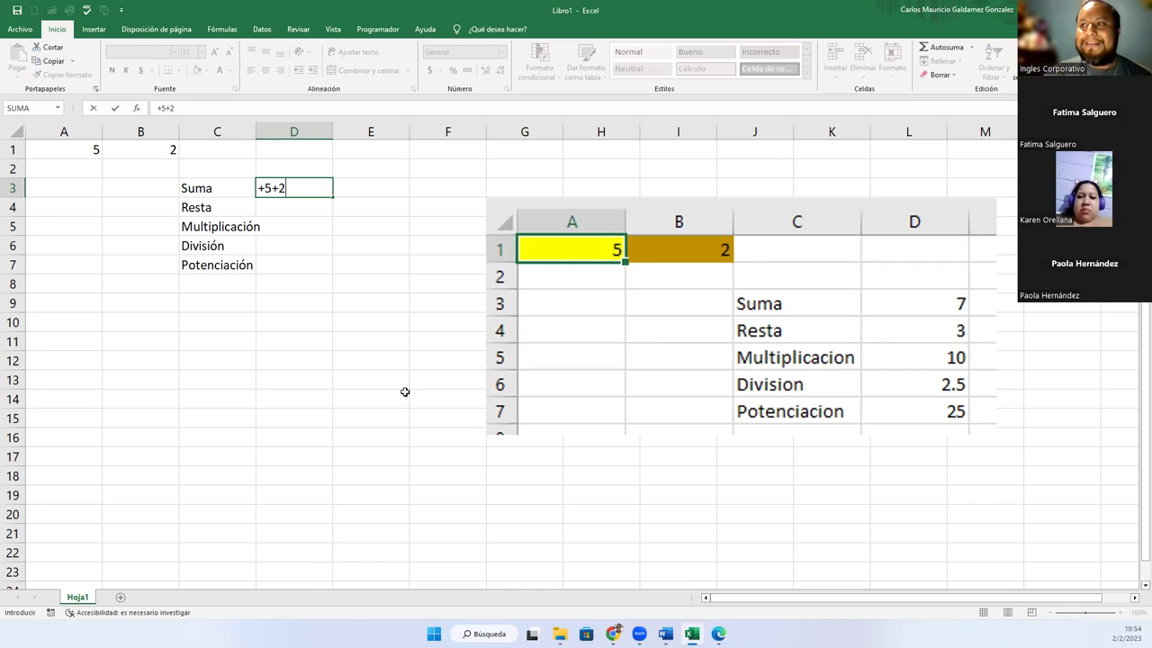
key(Return)
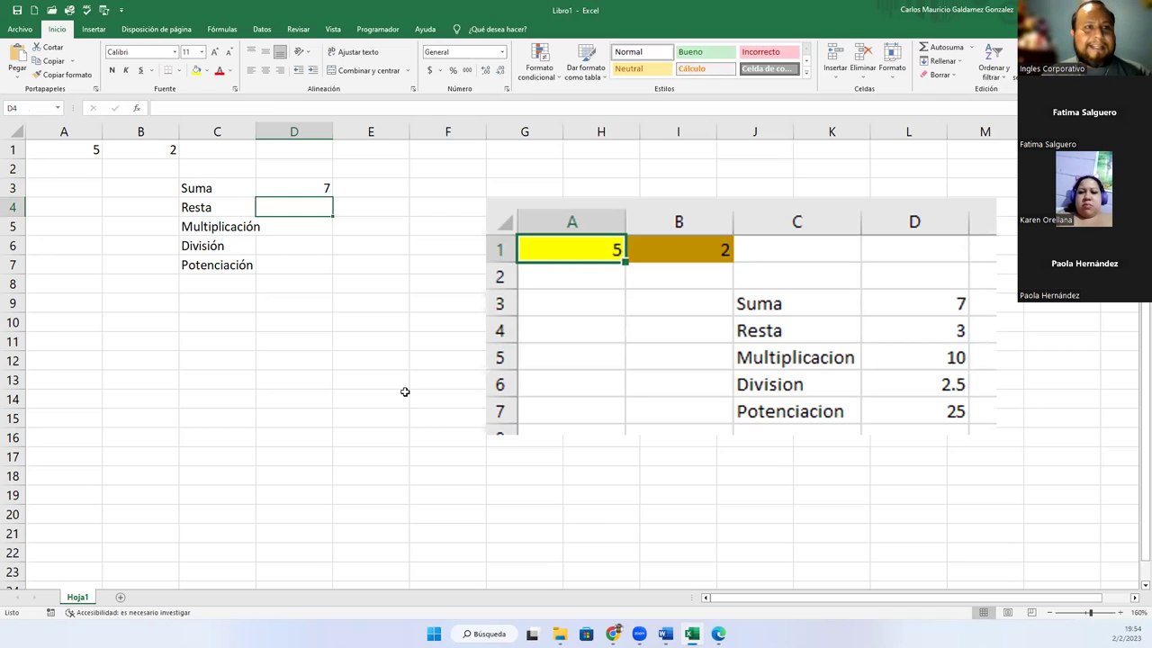
- Go back to D3 to show its =5+2 formula
key(Up)
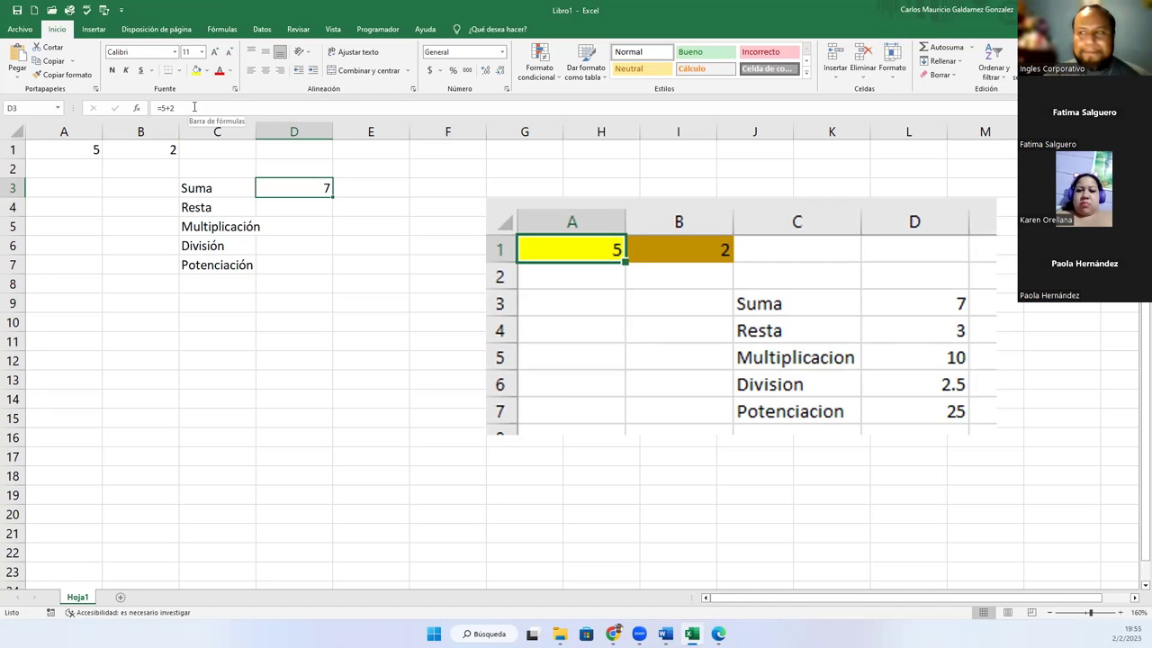
click(270, 210)
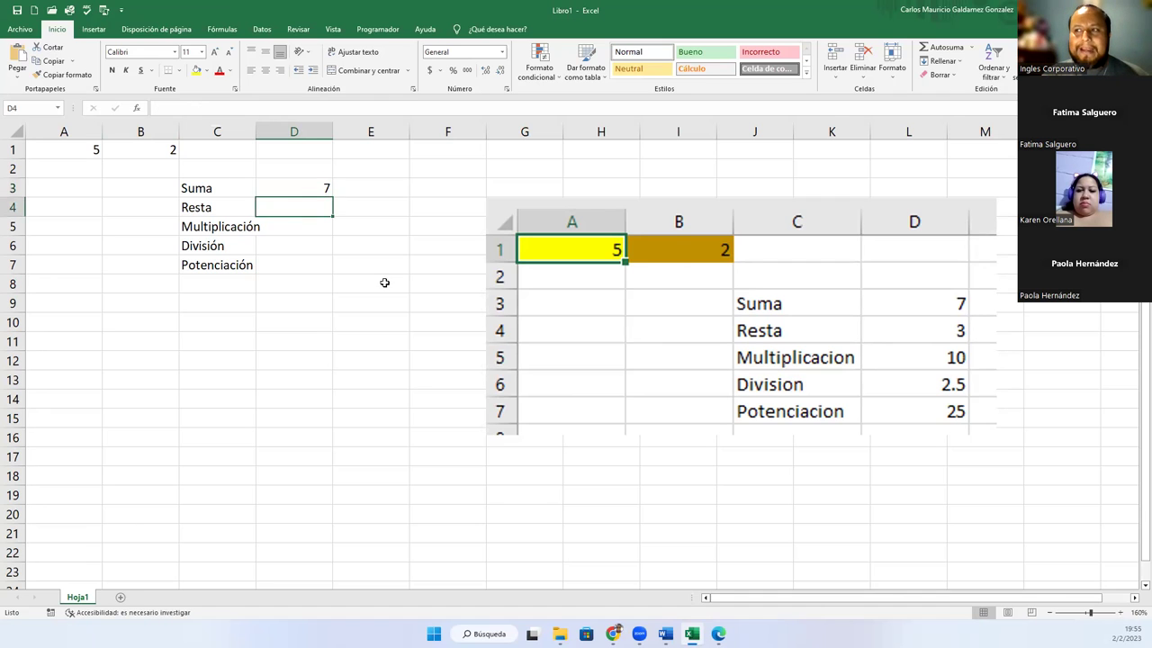
click(292, 188)
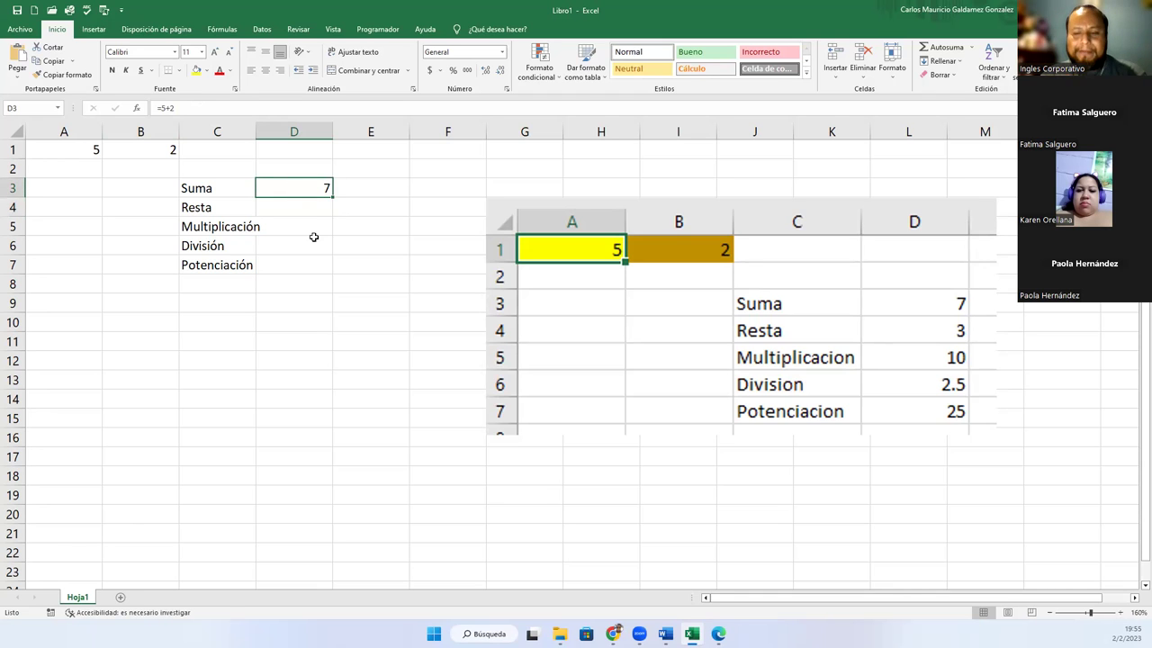
- Enter +5-2 in the Resta cell D4, fixing a mistyped 4, so it shows 3
key(Return)
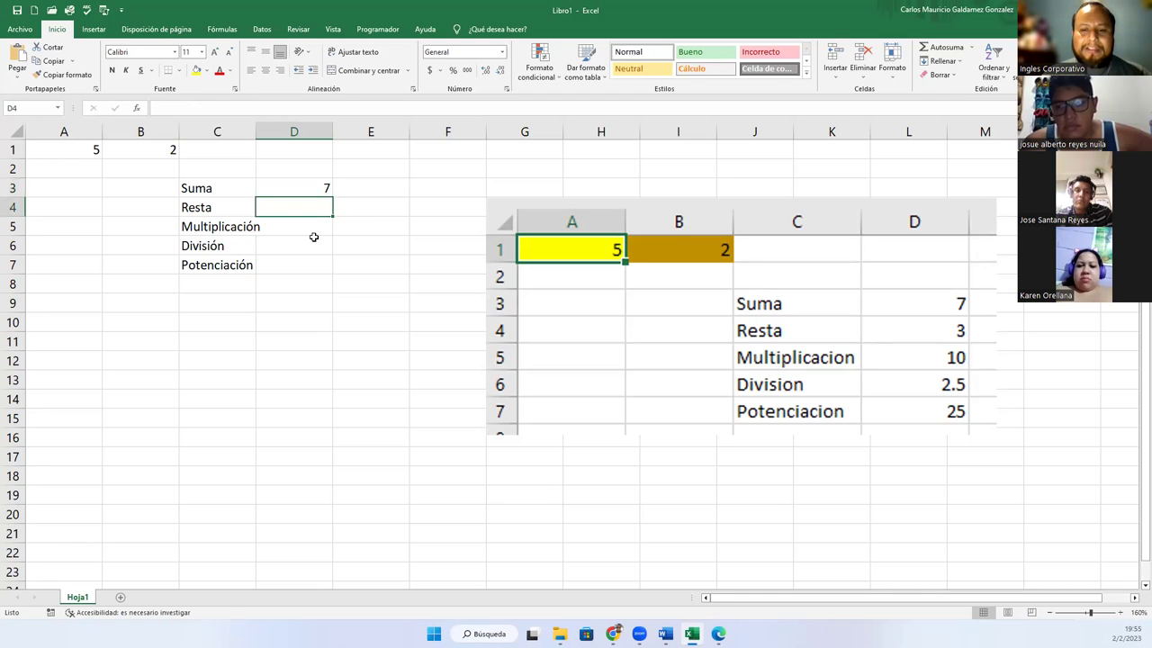
text(+)
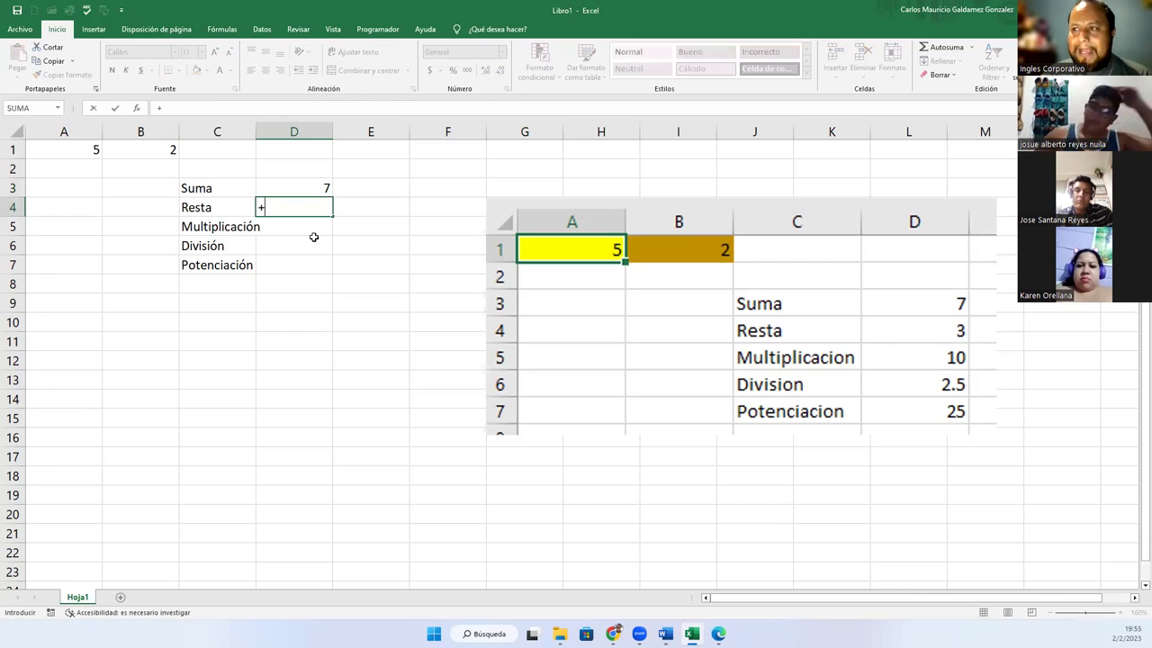
text(4)
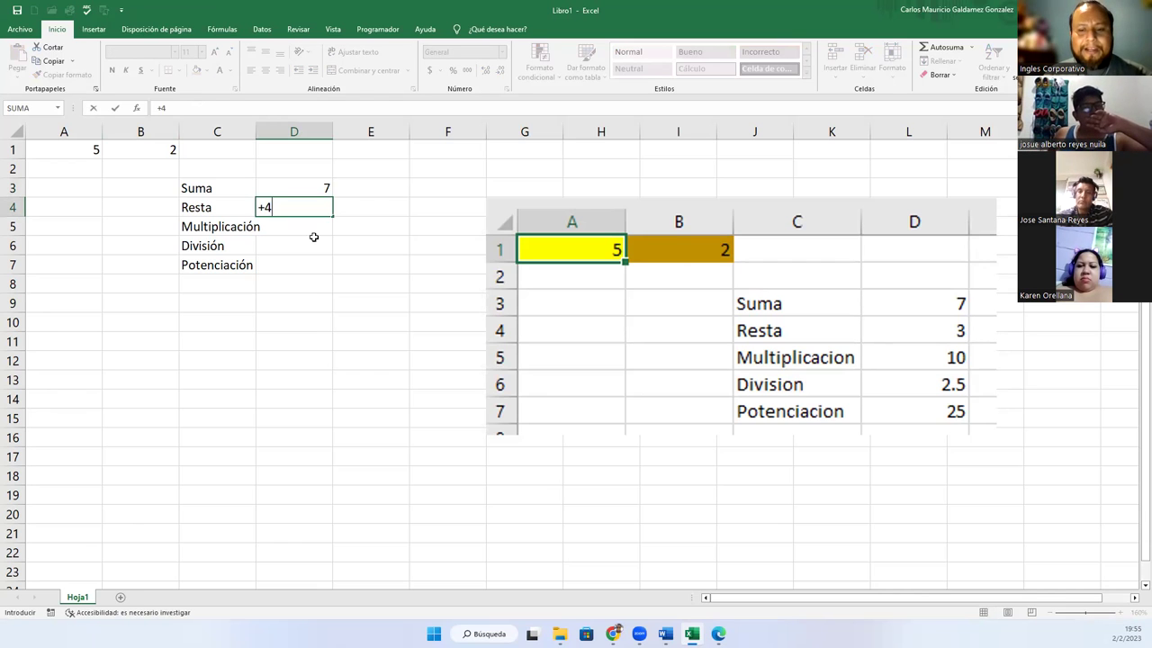
key(BackSpace)
text(5-2)
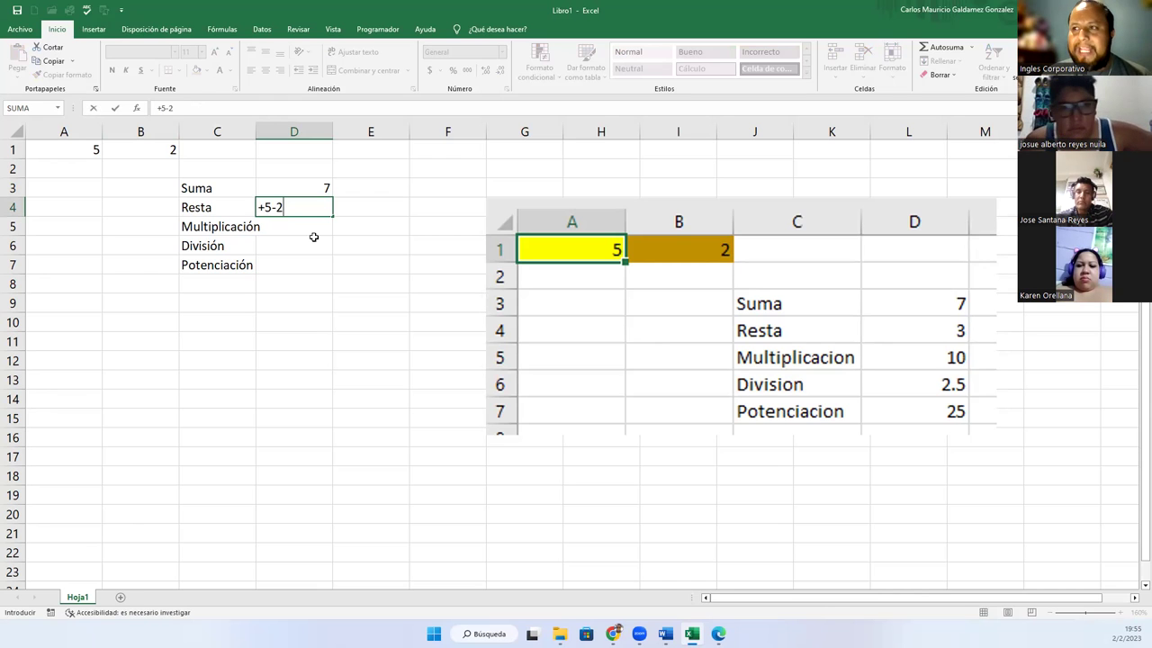
key(Return)
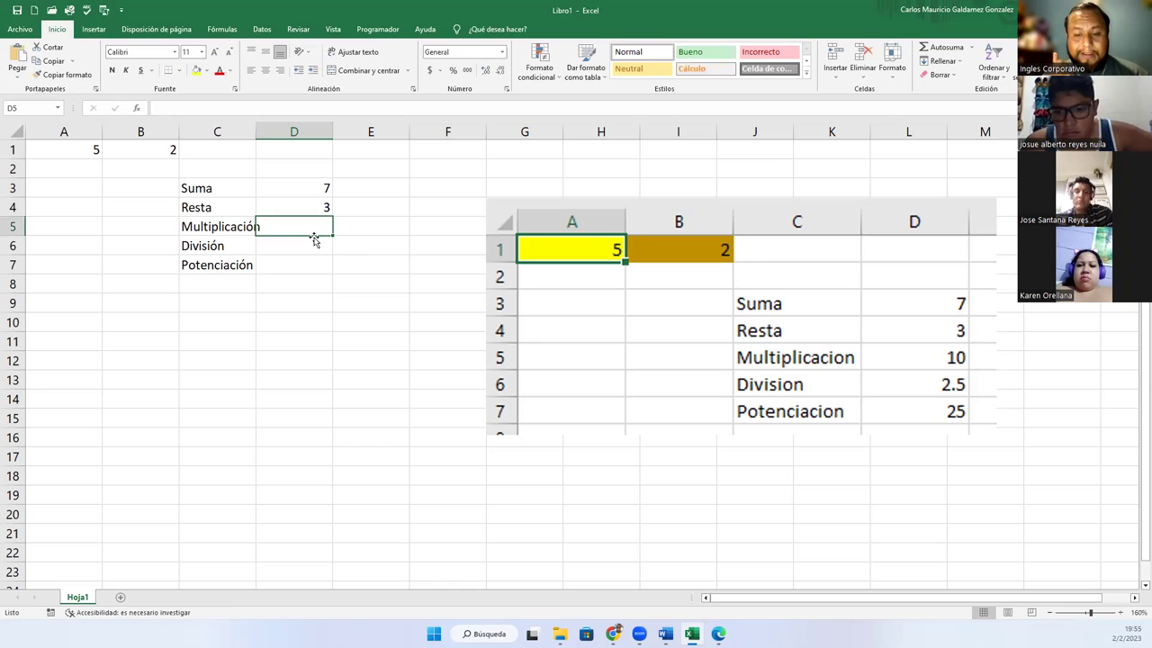
- Enter +5*2 in the Multiplicación cell D5, replacing the mistyped x with an asterisk
text(+)
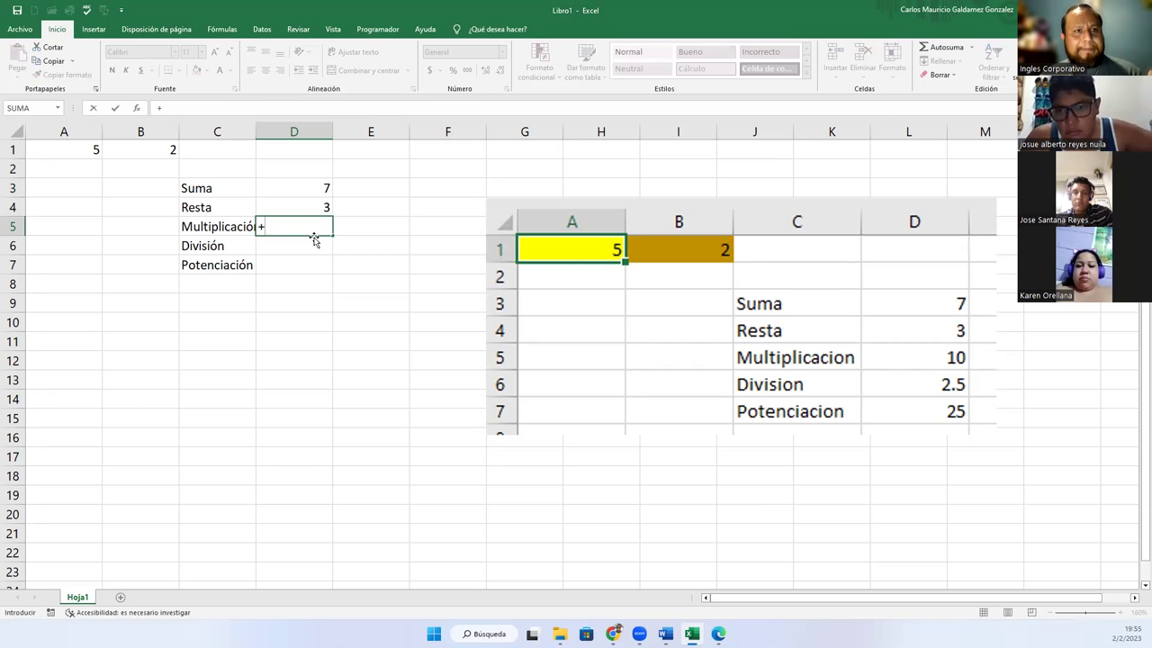
text(5)
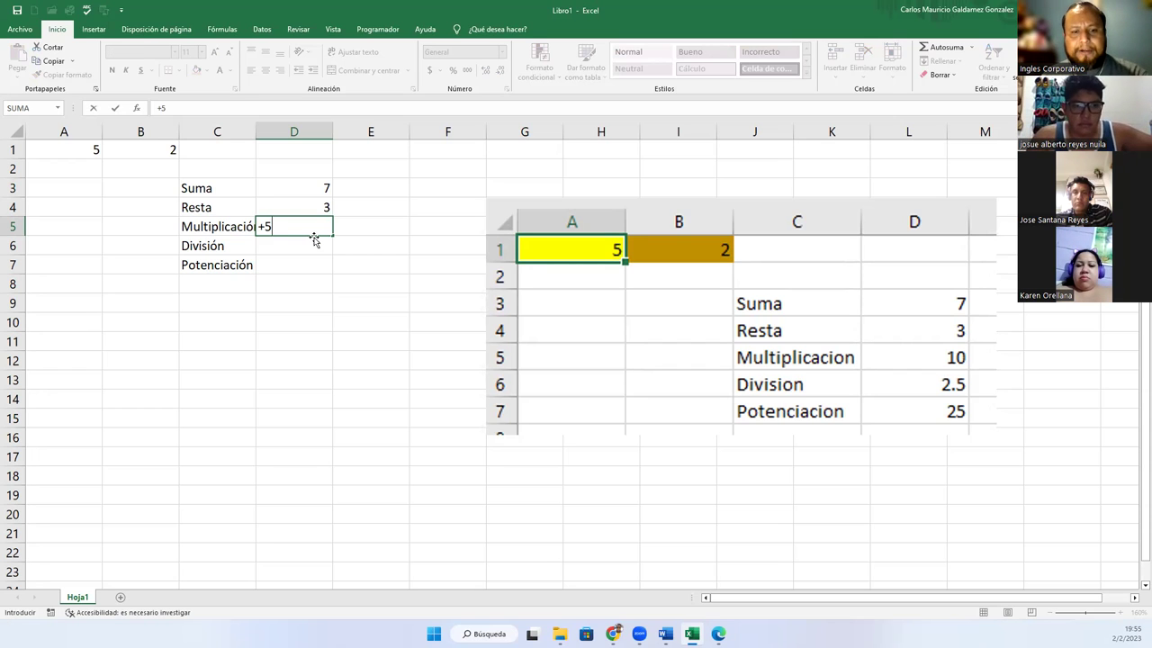
text(x2)
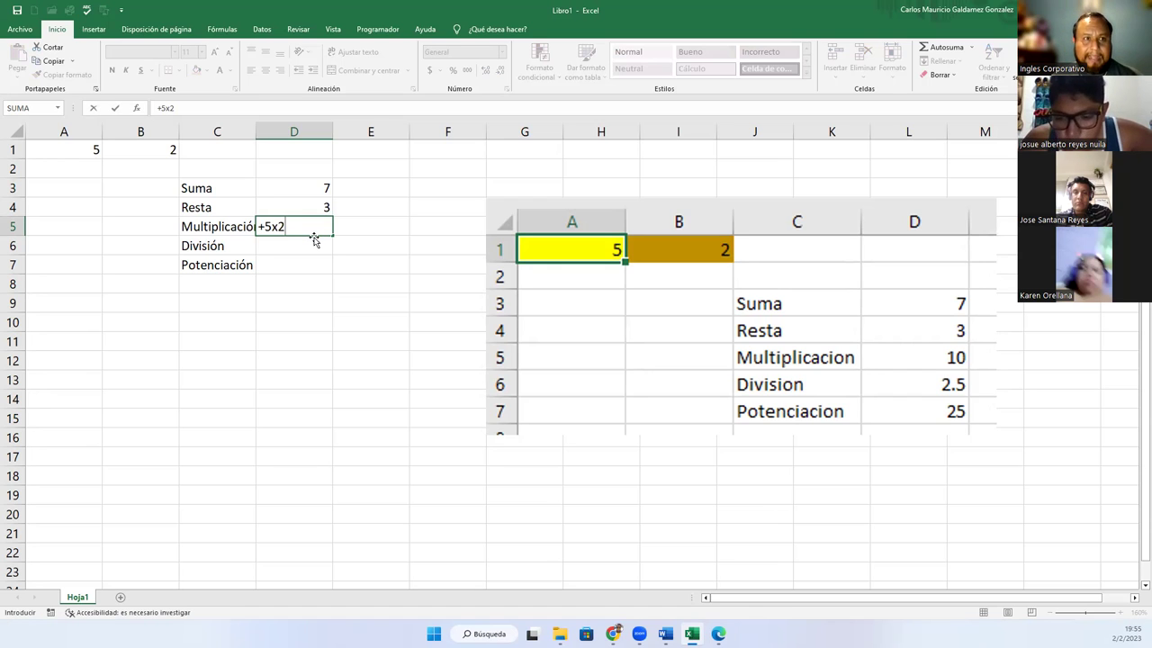
key(BackSpace)
key(BackSpace)
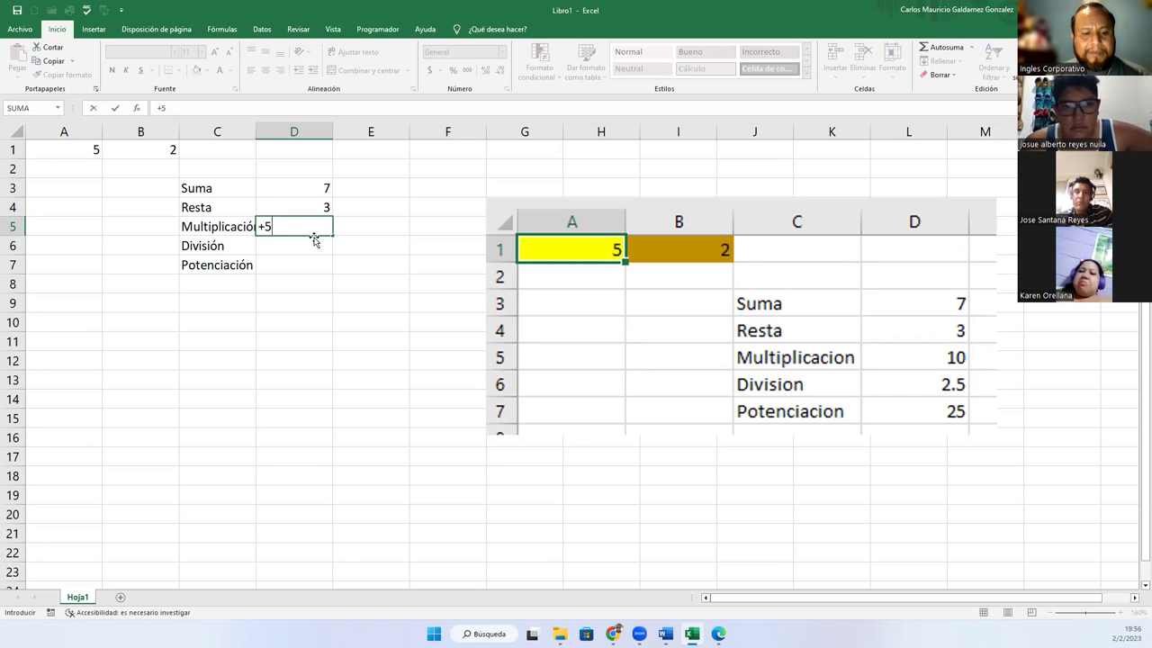
text(*)
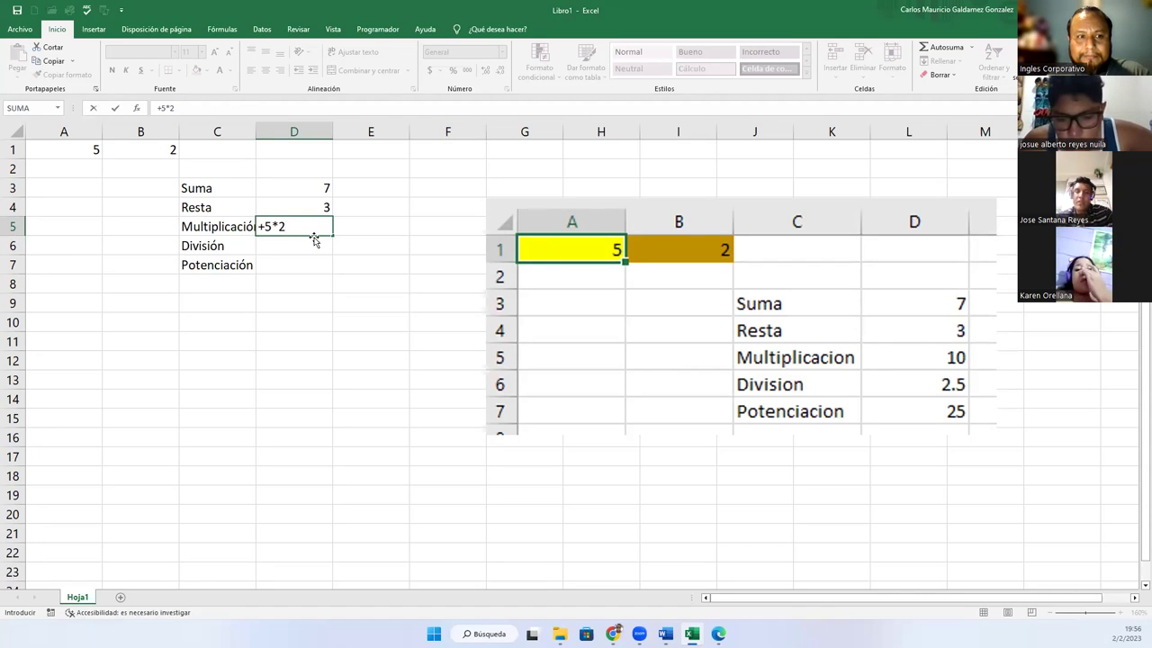
key(Return)
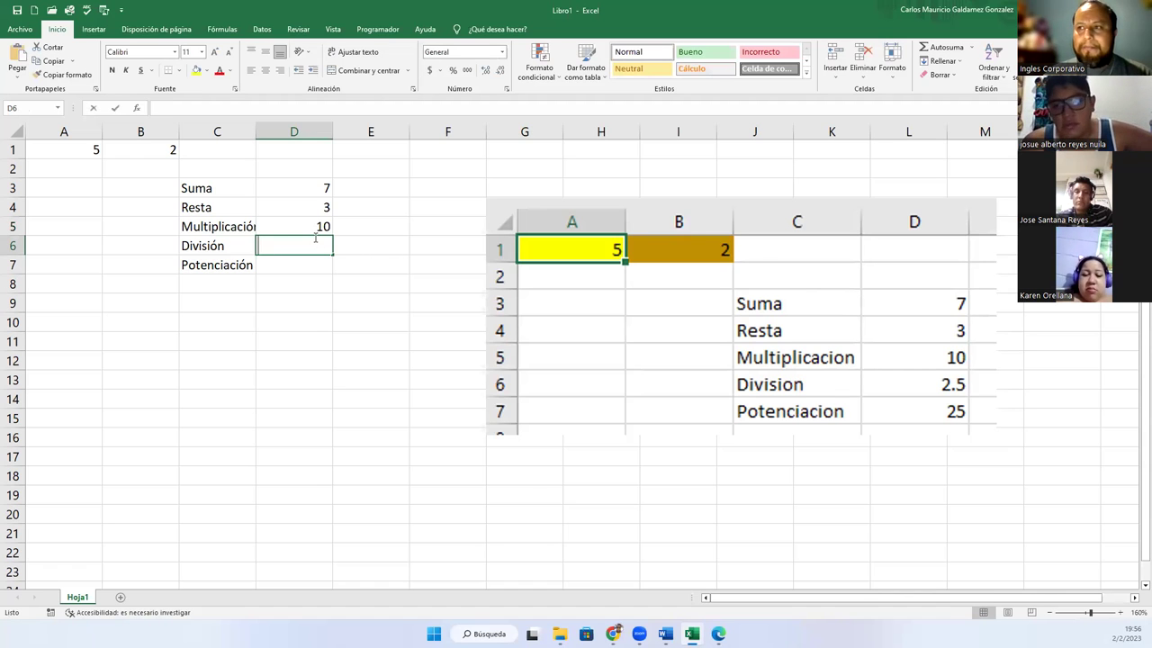
- Enter +5/2 in D6 (2.5) and +5^2 in D7 (25)
text(+5/2)
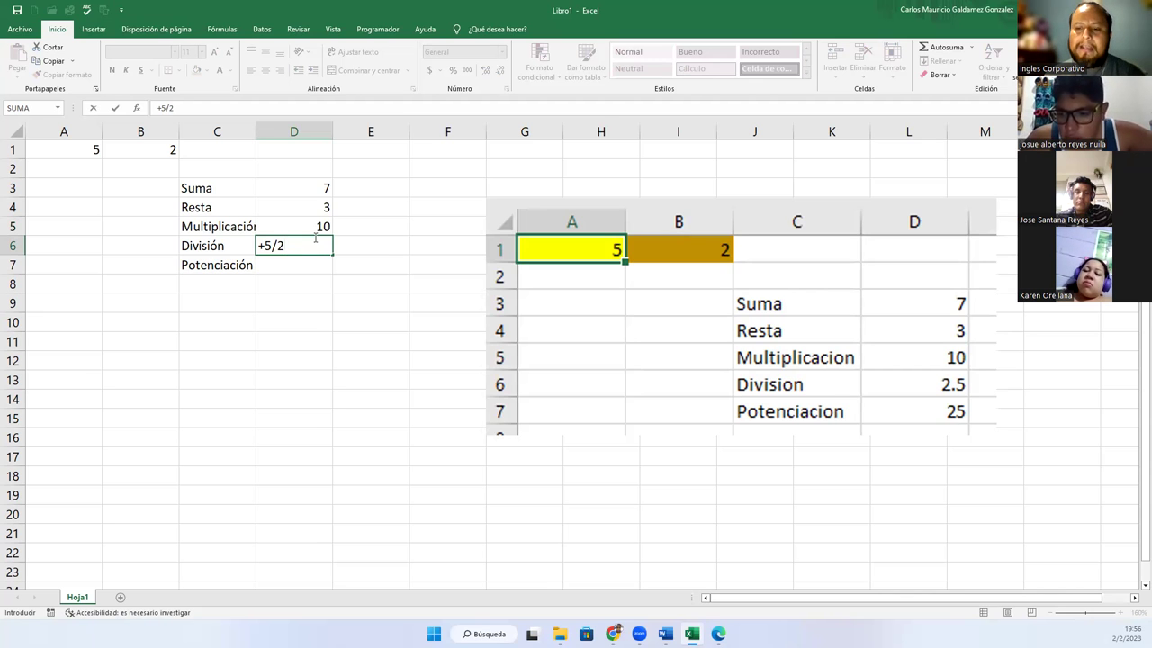
key(Return)
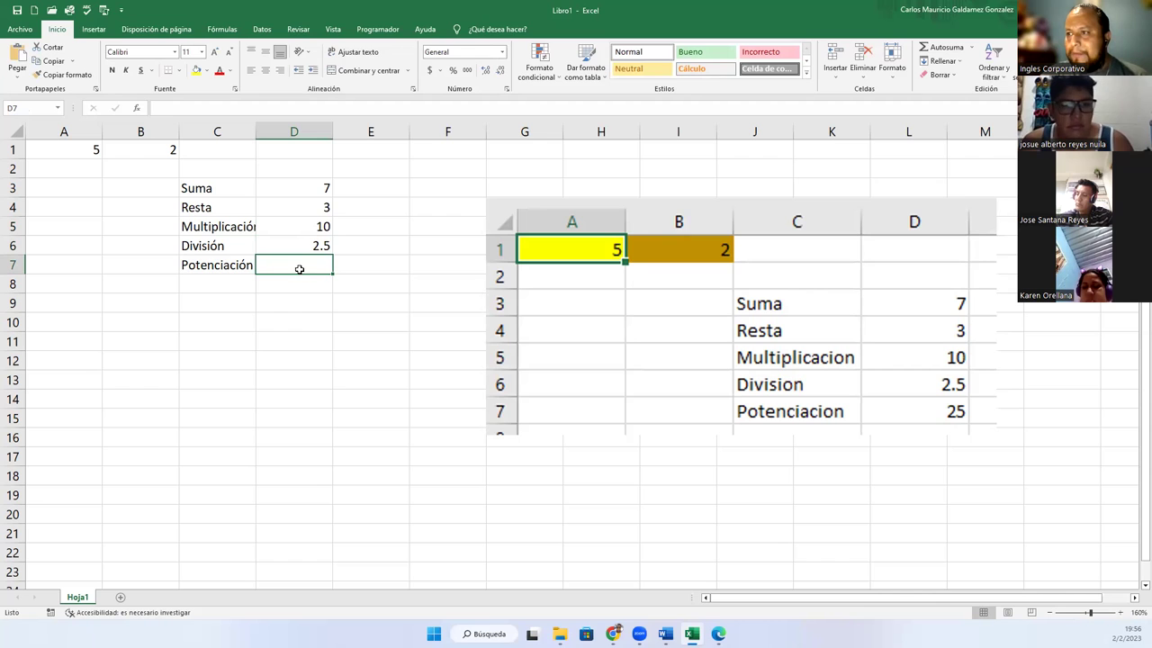
text(+)
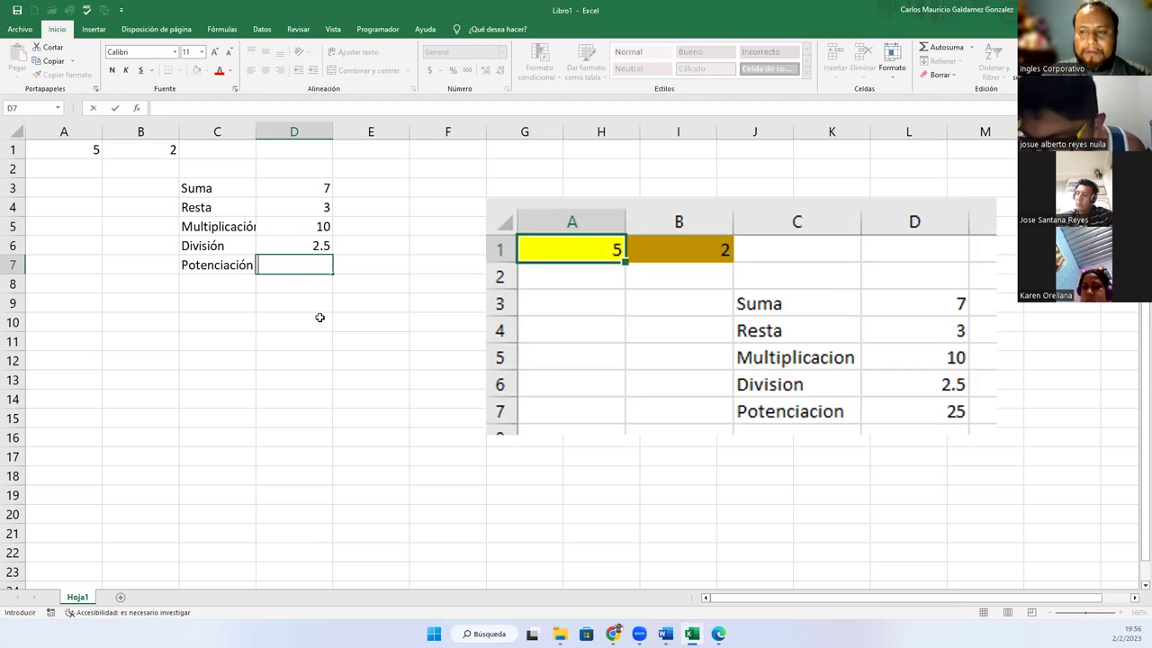
text(5)
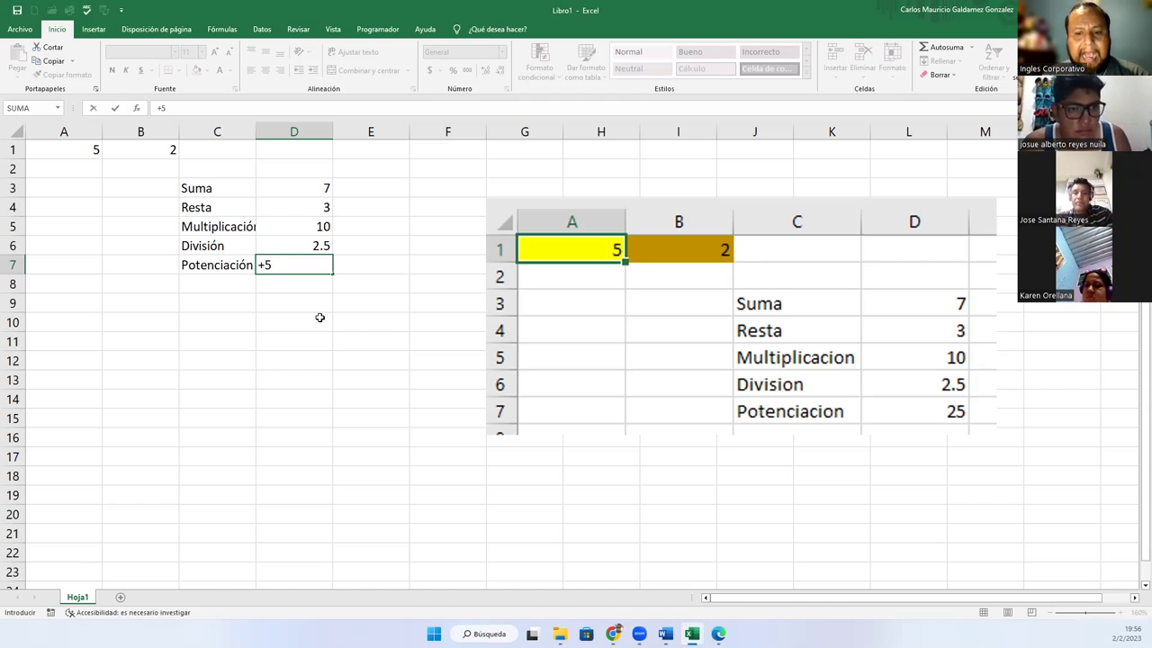
text(^2)
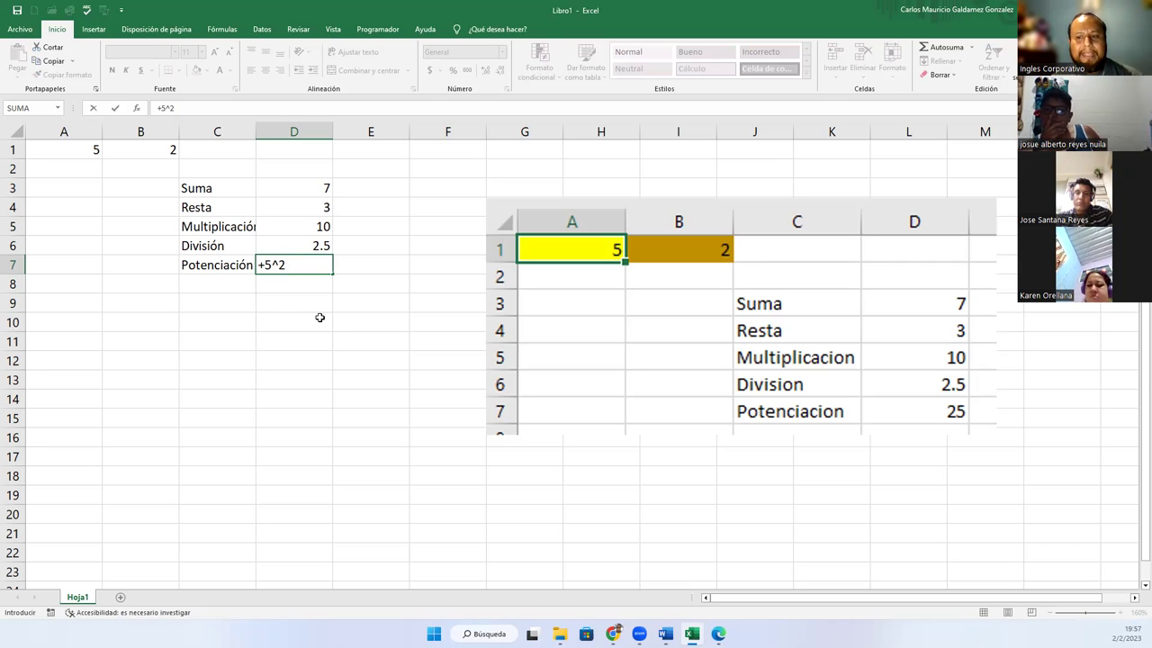
key(Return)
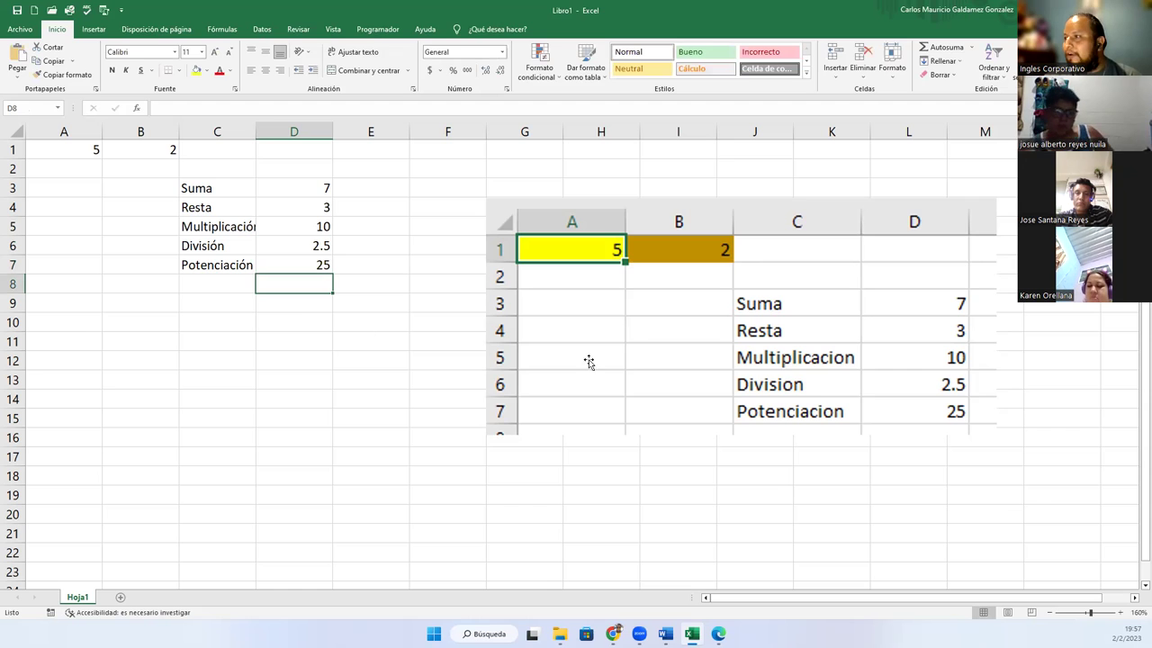
- Delete the pasted reference table picture from the sheet
click(627, 346)
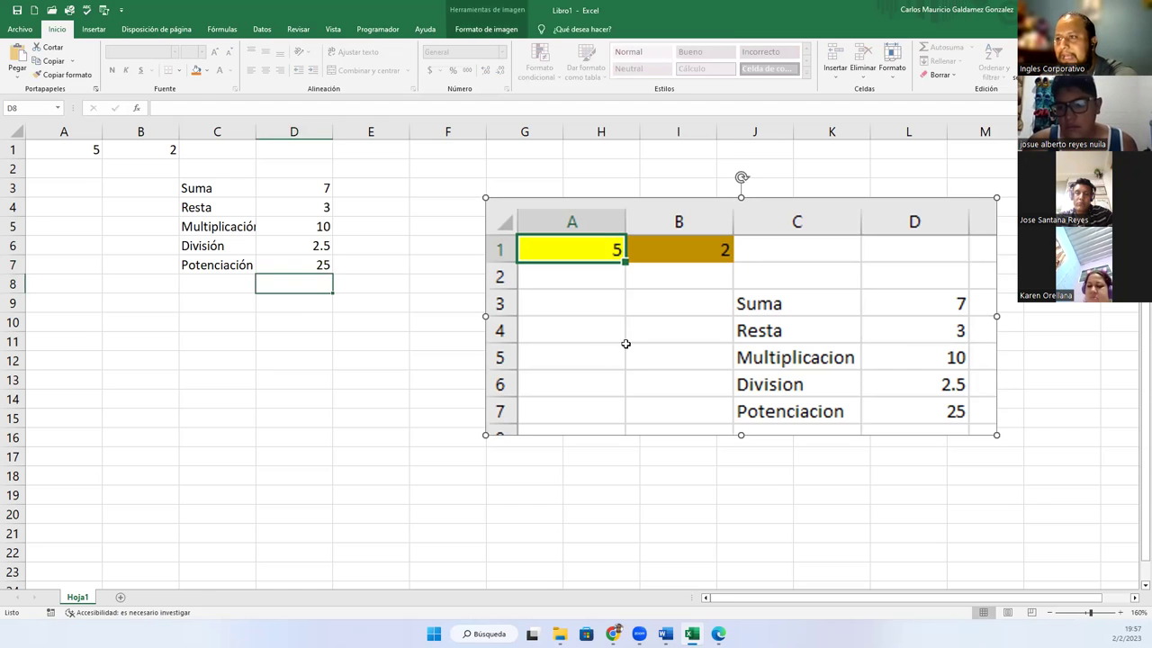
key(Delete)
scroll(267, 355, up, 2)
scroll(268, 355, up, 2)
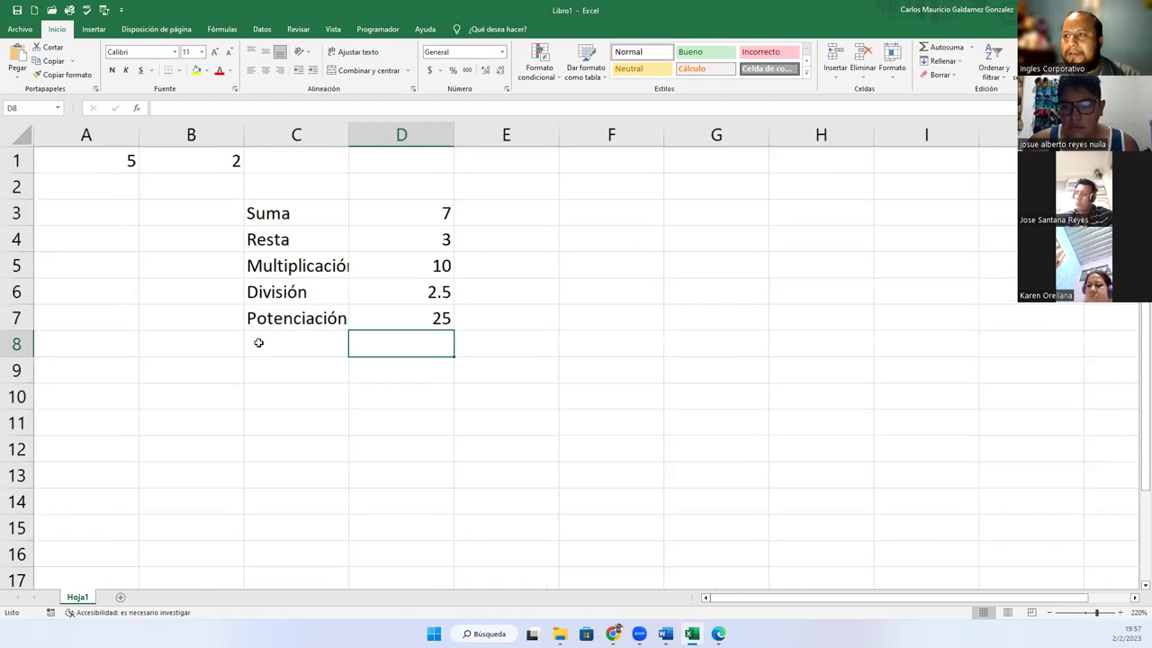
- Give cell A1 a yellow fill and cell B1 a blue fill
click(108, 159)
click(195, 70)
click(192, 167)
click(206, 70)
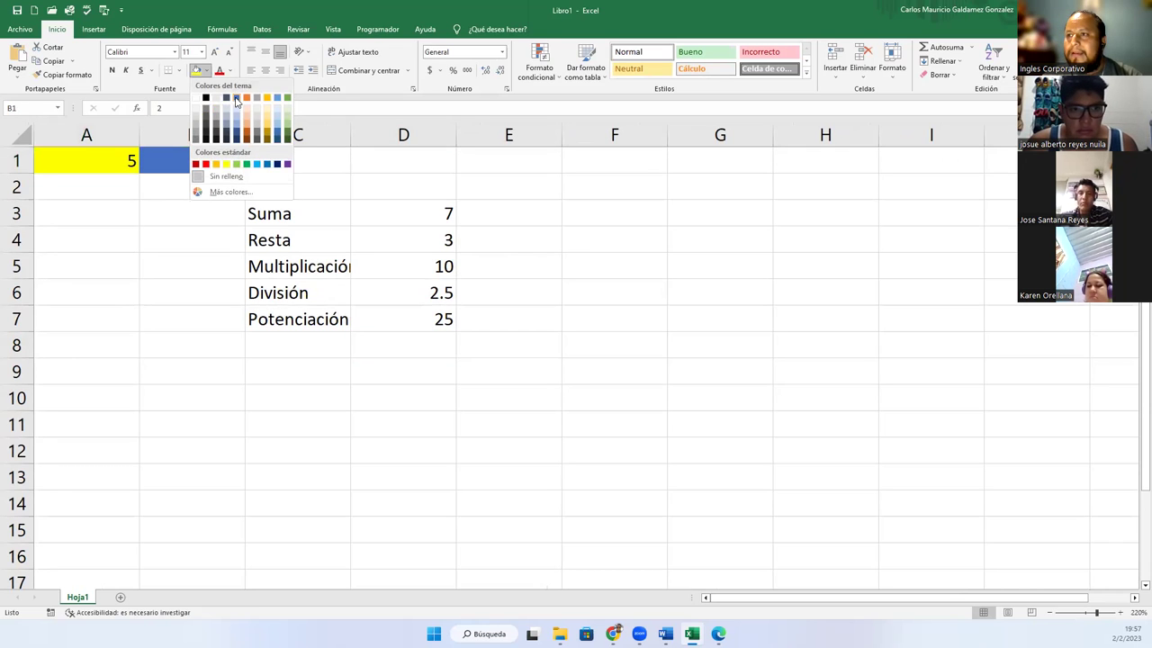
click(236, 97)
key(Return)
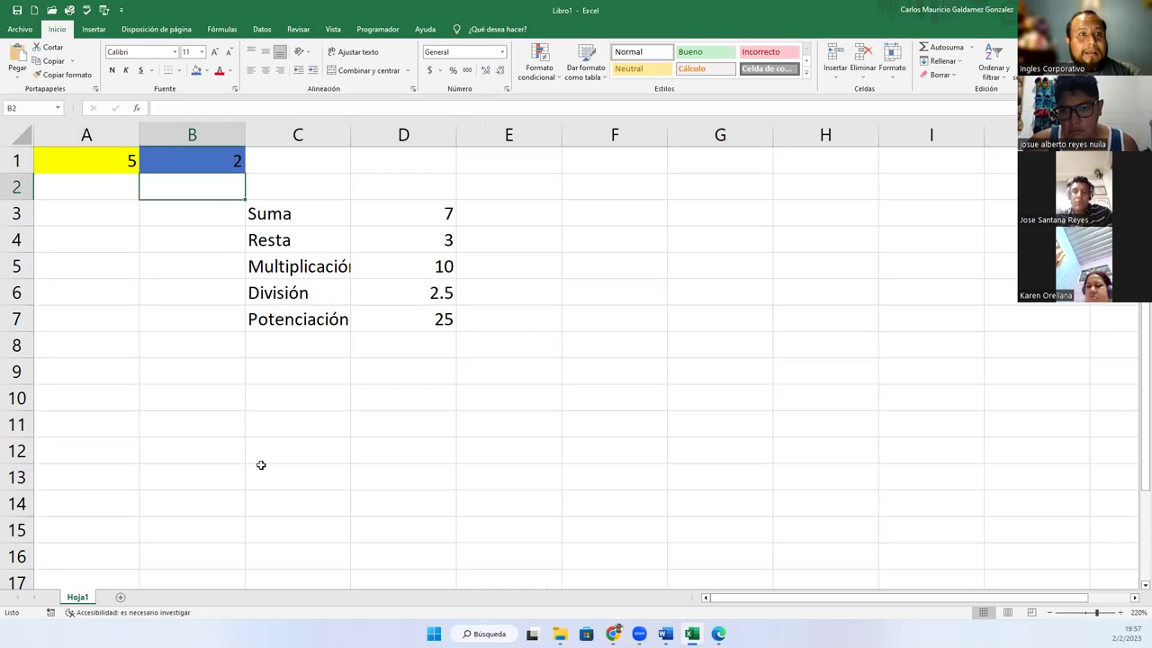
click(394, 223)
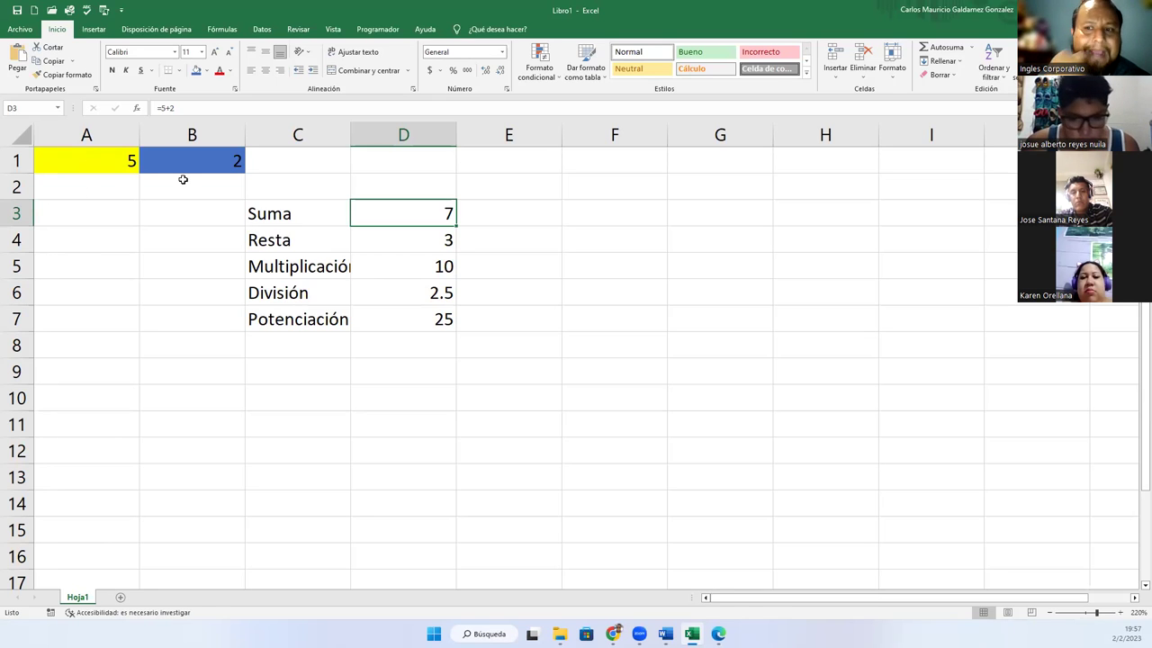
- Replace D3's fixed 5+2 with the formula =A1+B1, which still gives 7
click(105, 162)
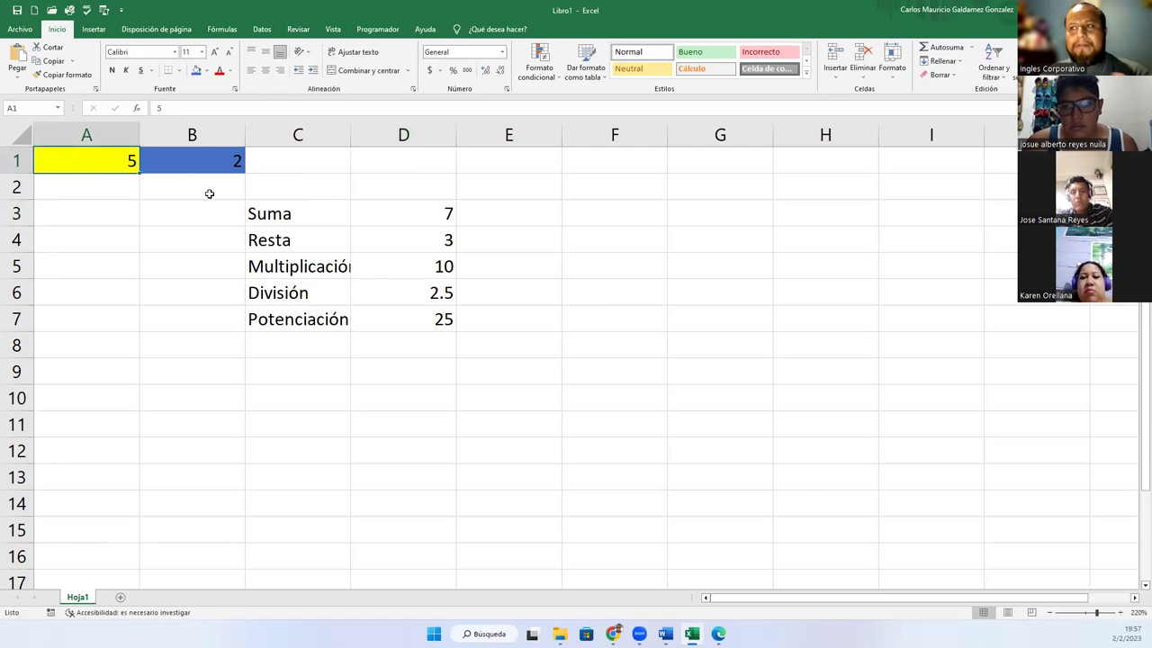
click(196, 159)
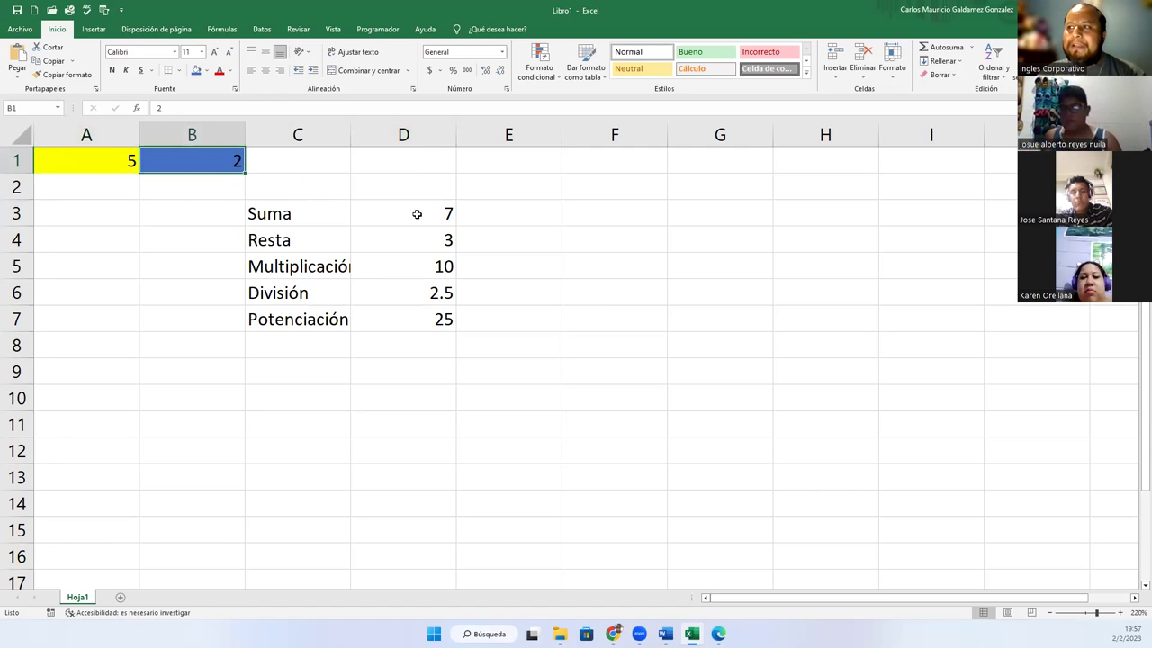
drag(417, 216, 411, 315)
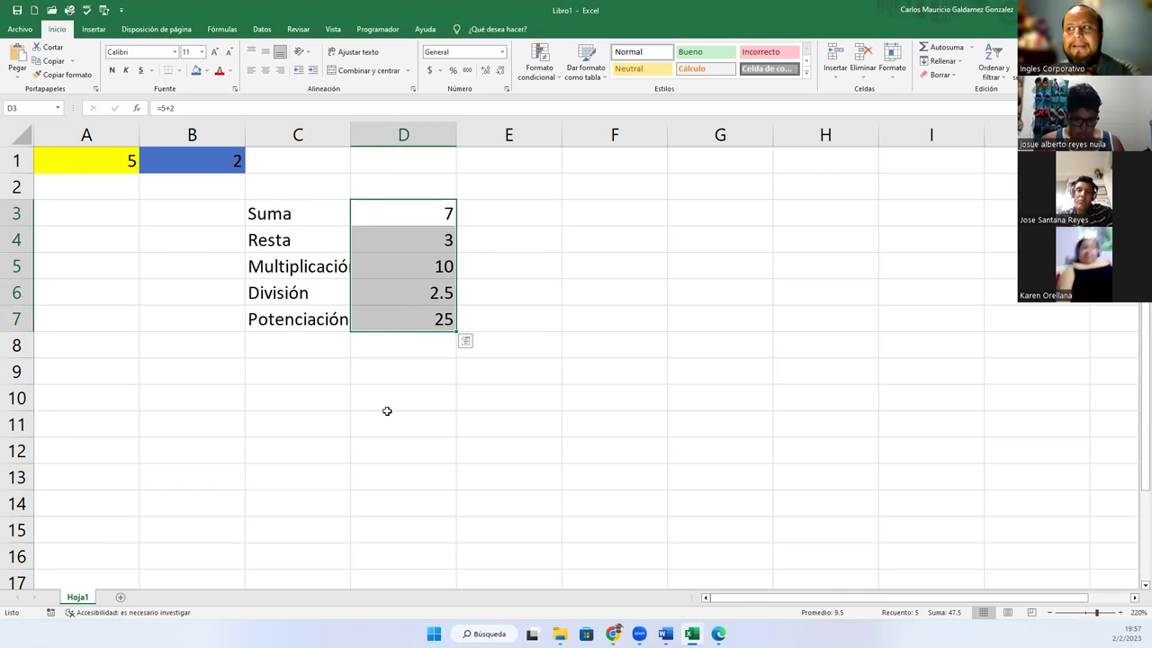
double_click(392, 213)
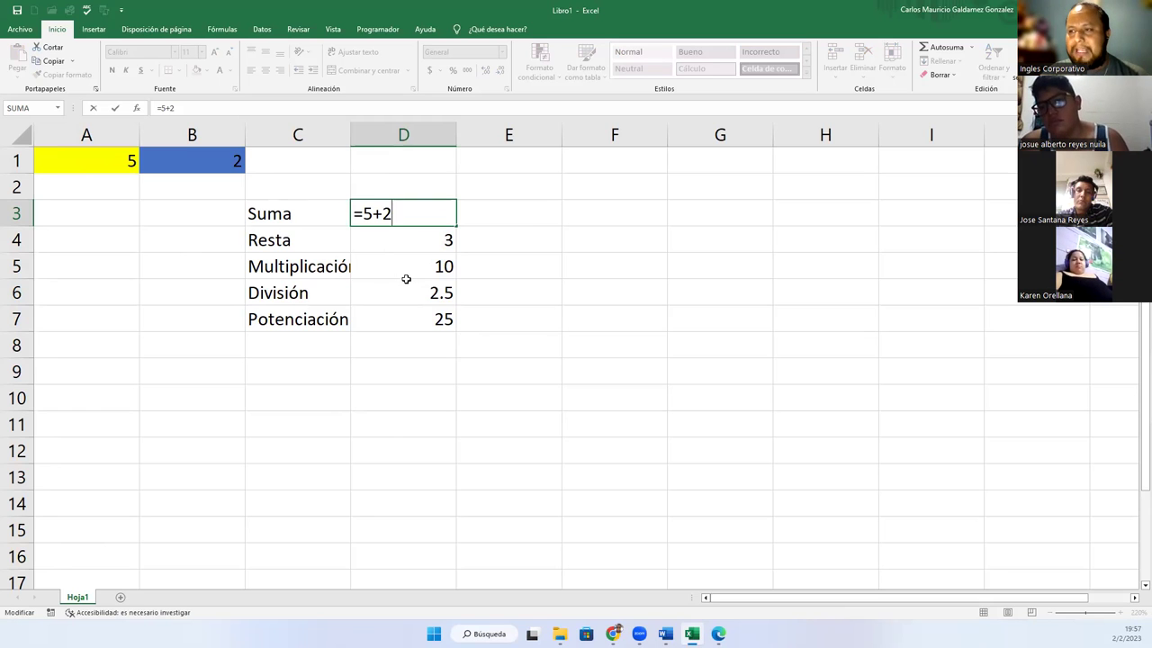
key(BackSpace)
key(BackSpace)
key(BackSpace)
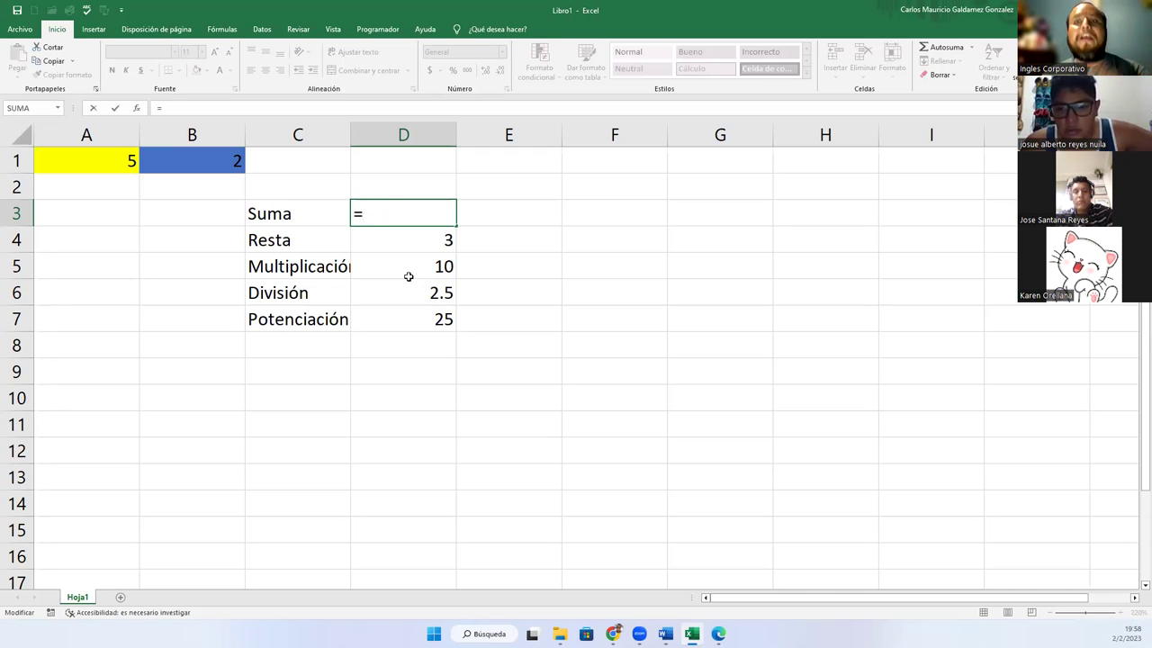
text(A)
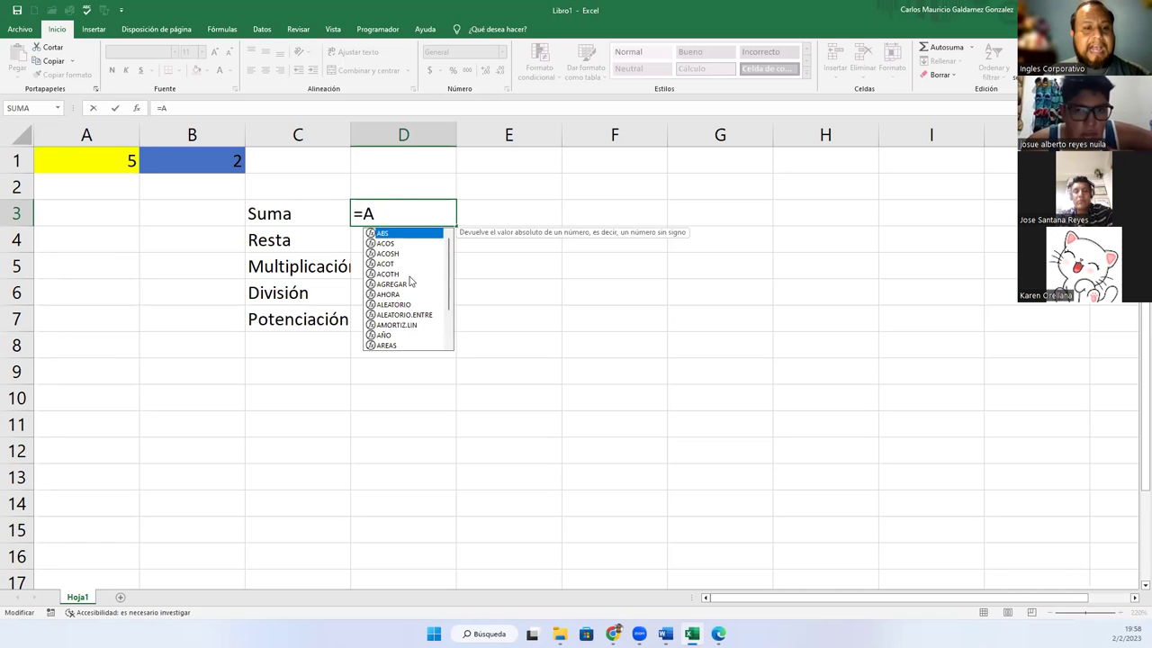
text(1)
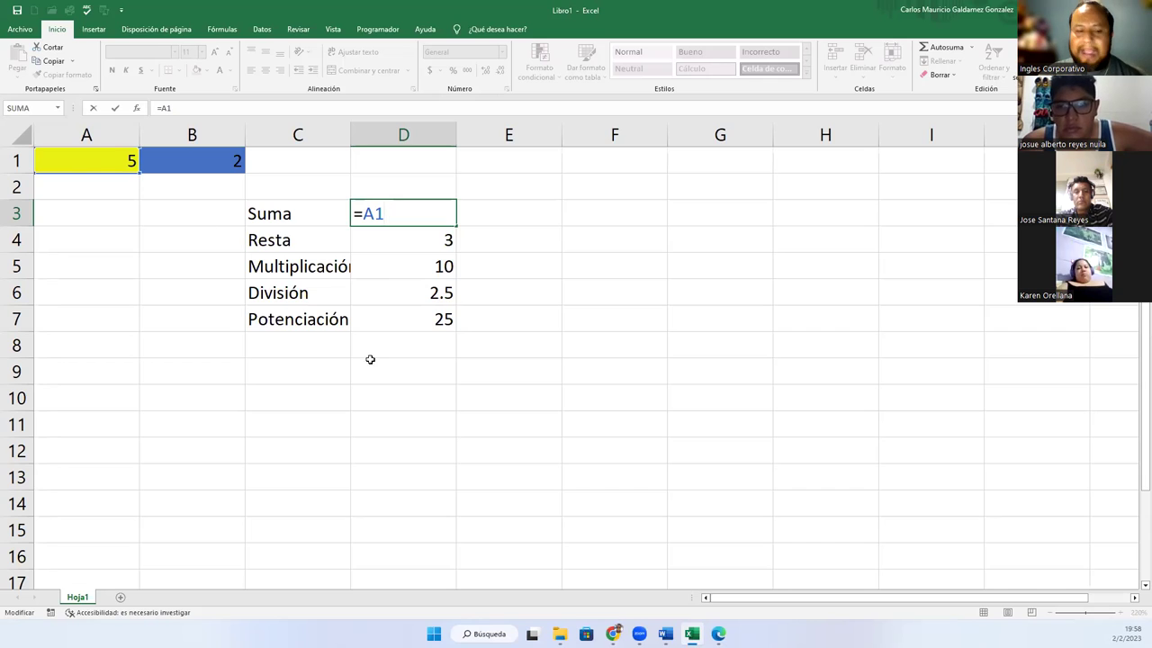
text(+)
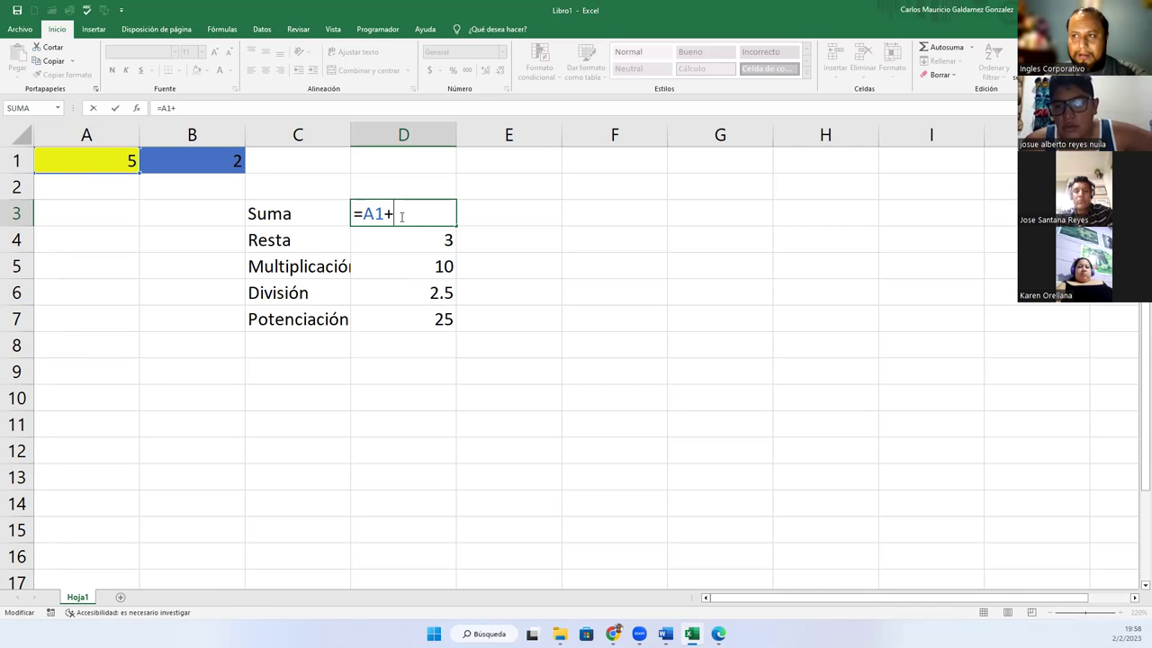
text(B)
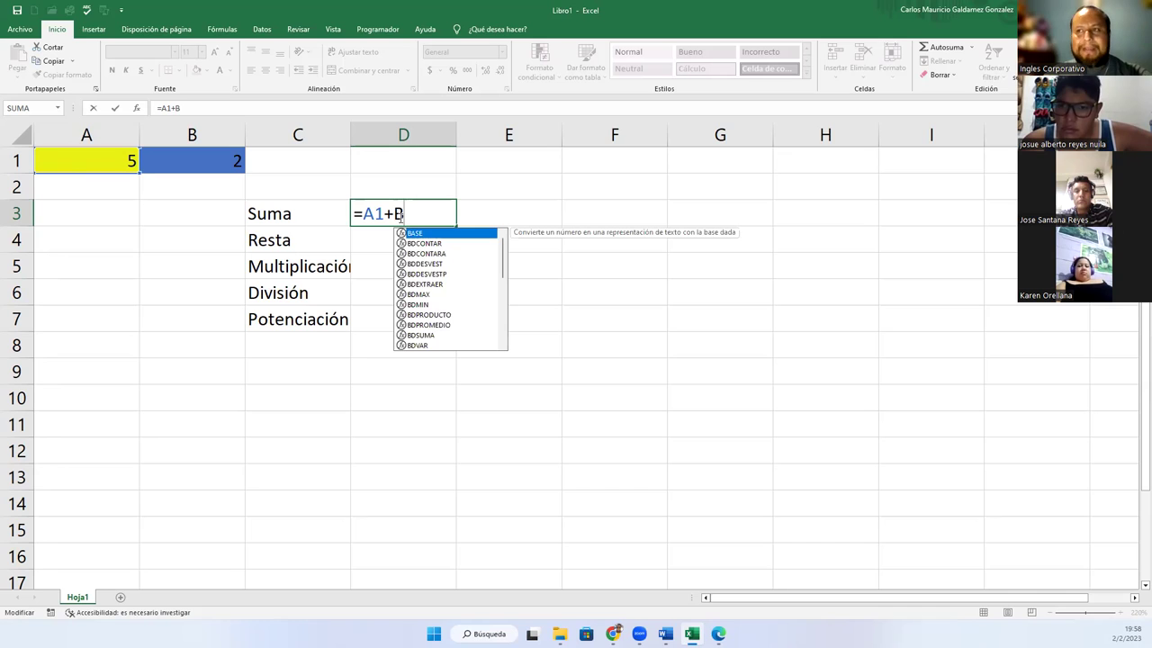
text(1)
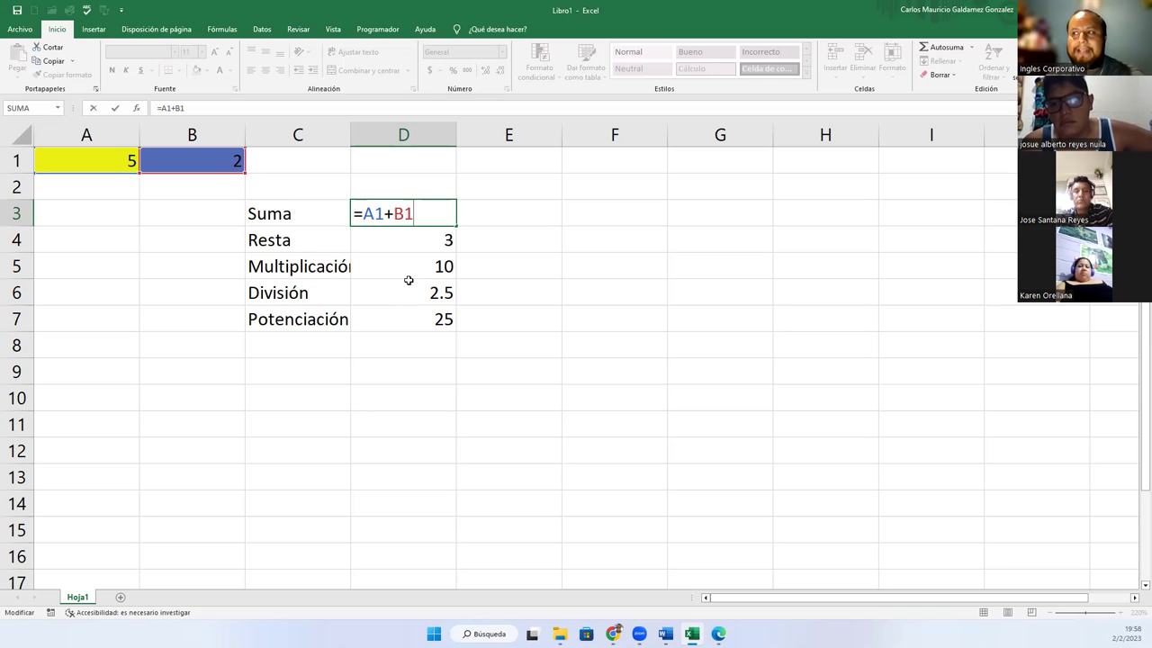
key(Return)
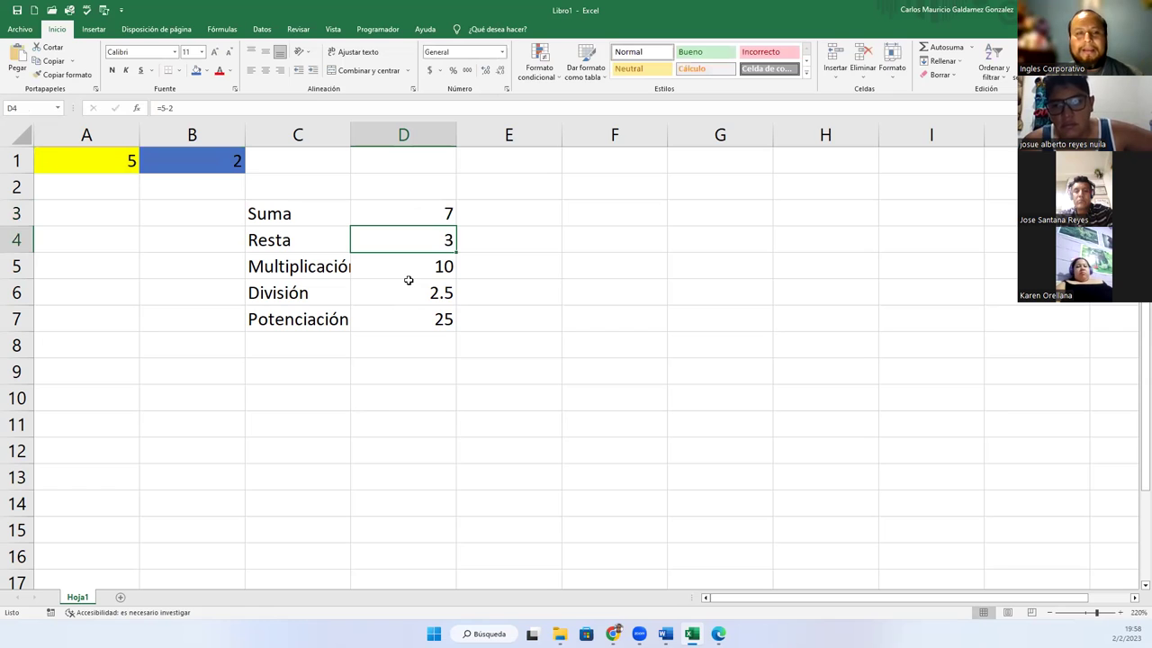
- Change A1 to 8 and B1 to 9 so the Suma result updates
click(410, 214)
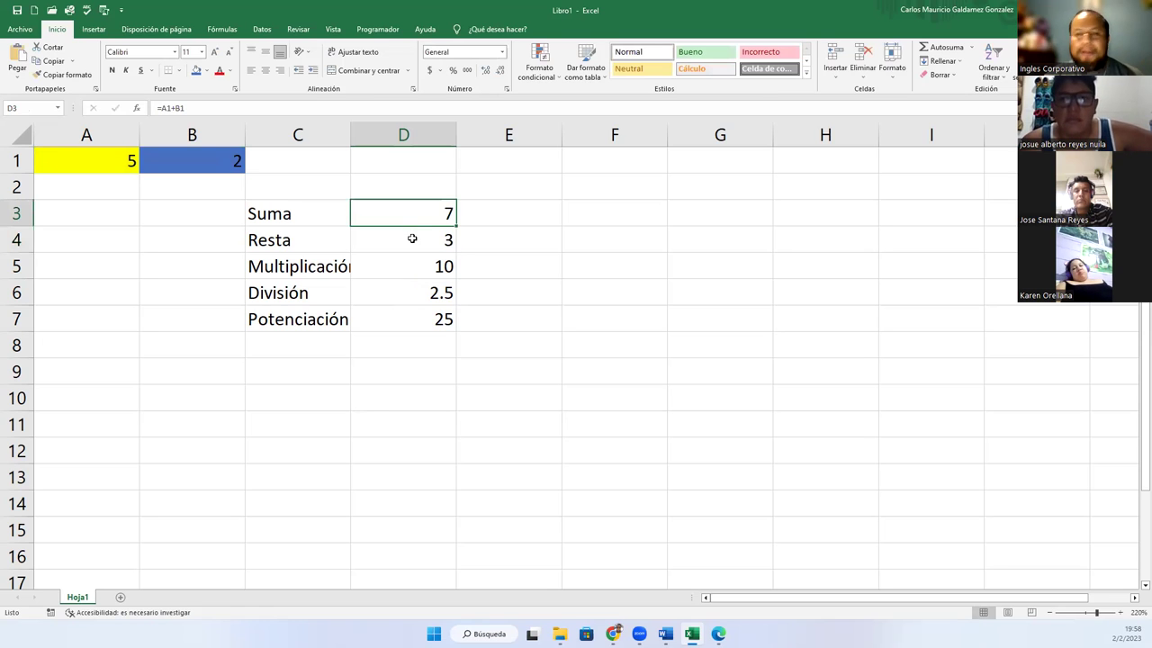
click(121, 167)
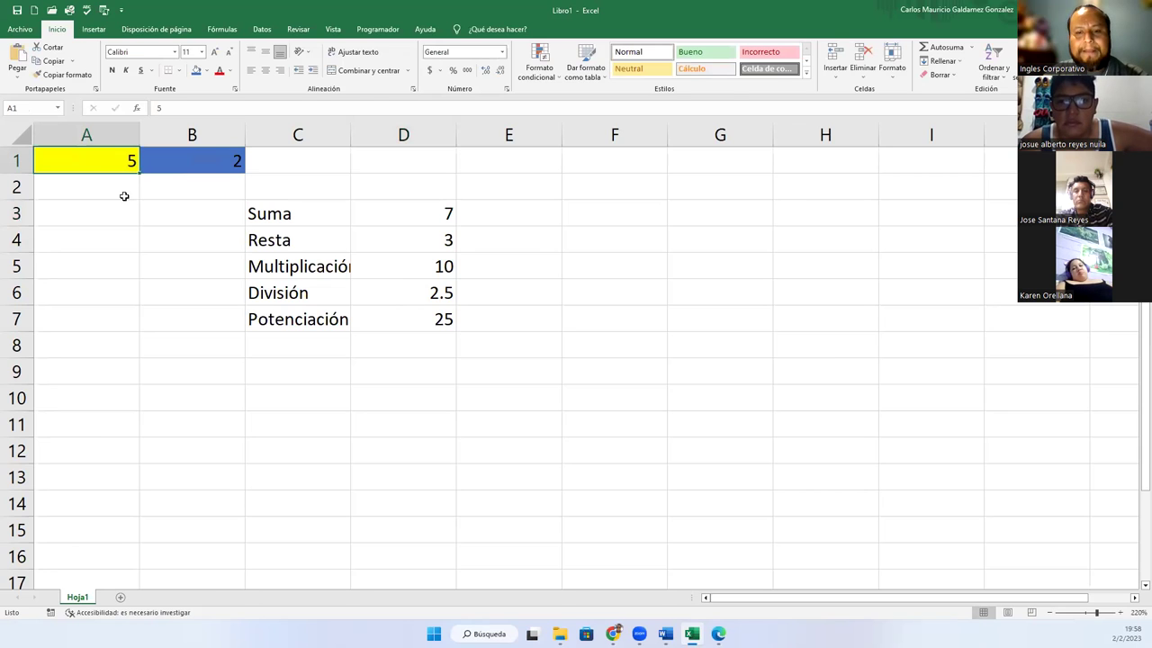
text(8)
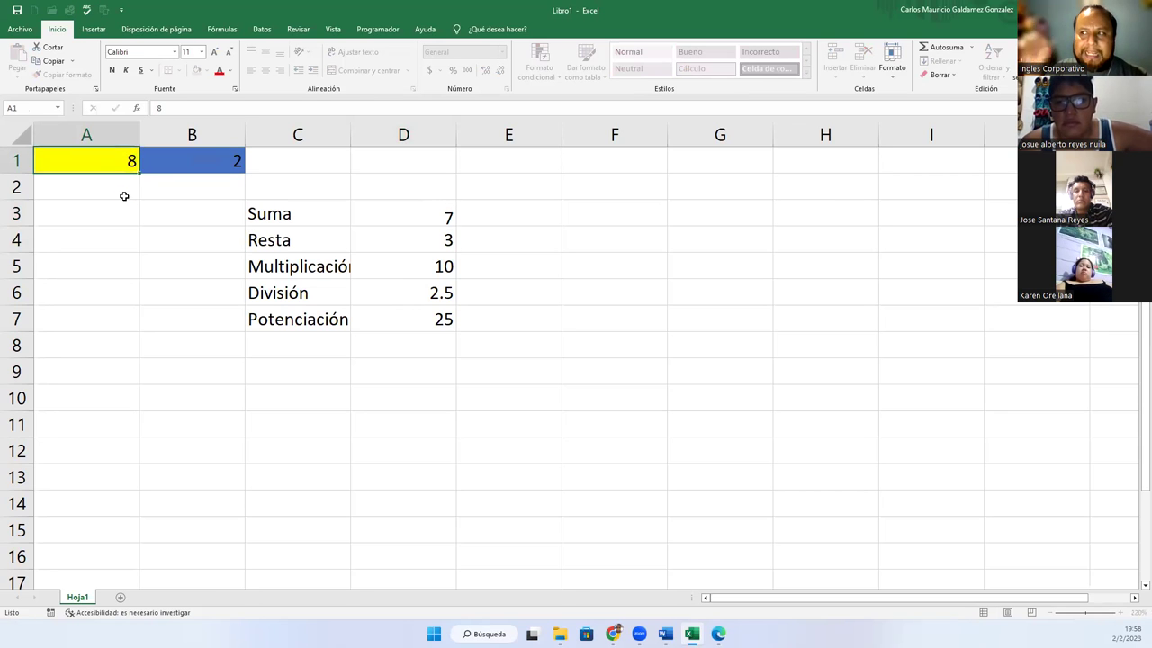
key(Tab)
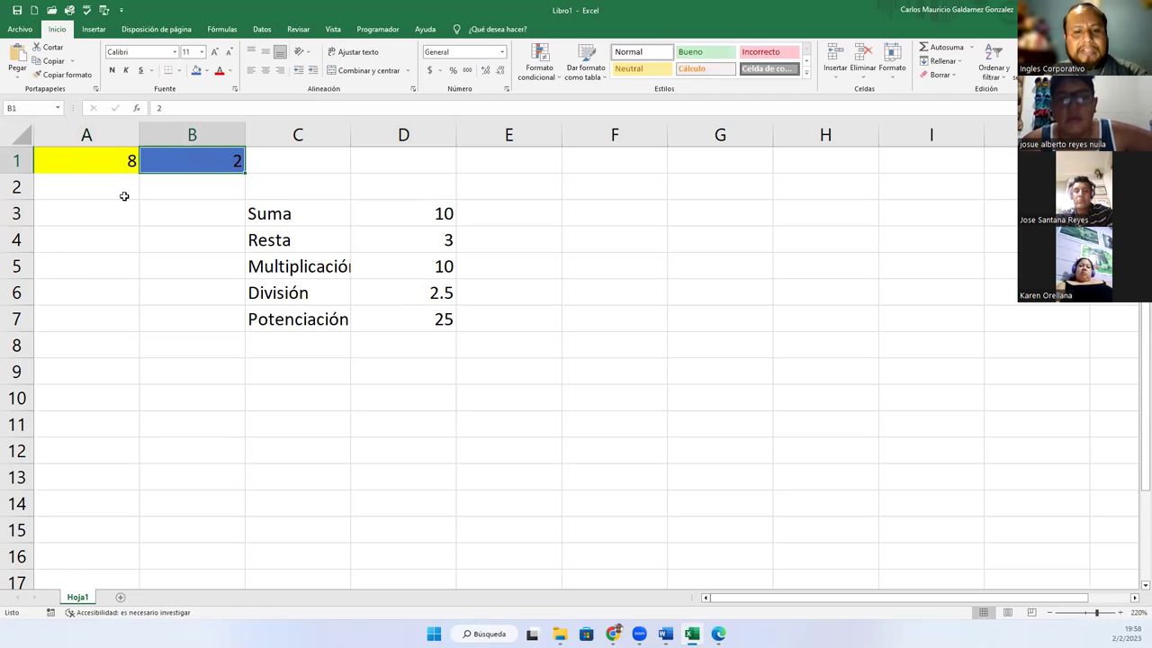
text(9)
key(Return)
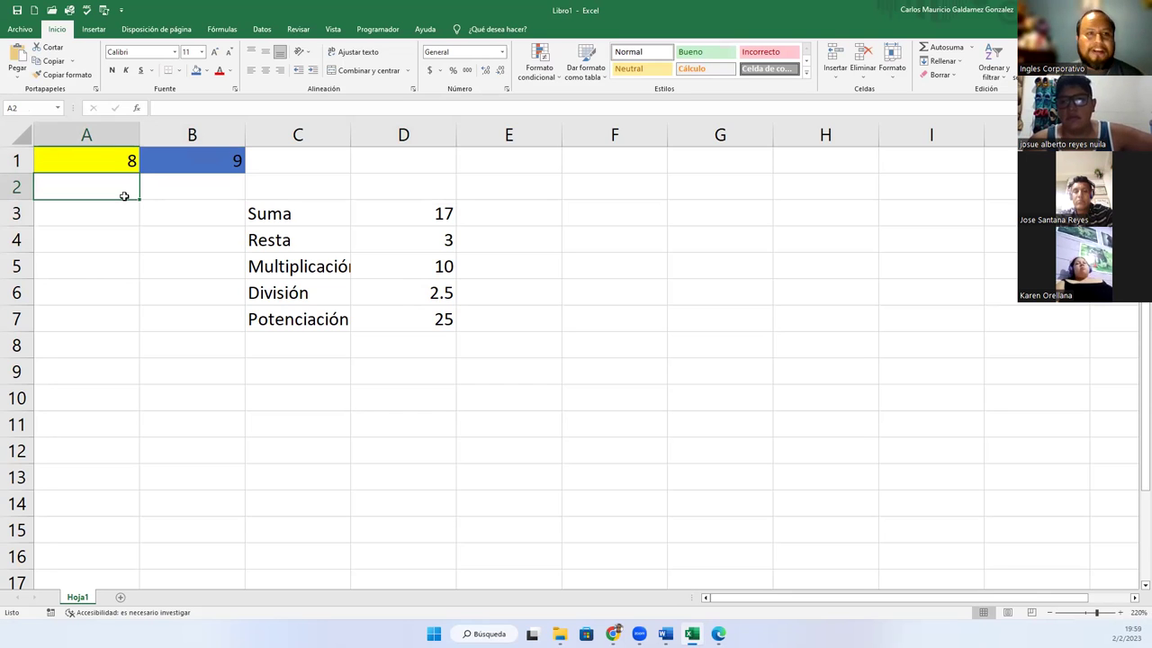
- Review the formulas in D3 to D6, ending with =A1+B1 shown in edit mode
click(399, 217)
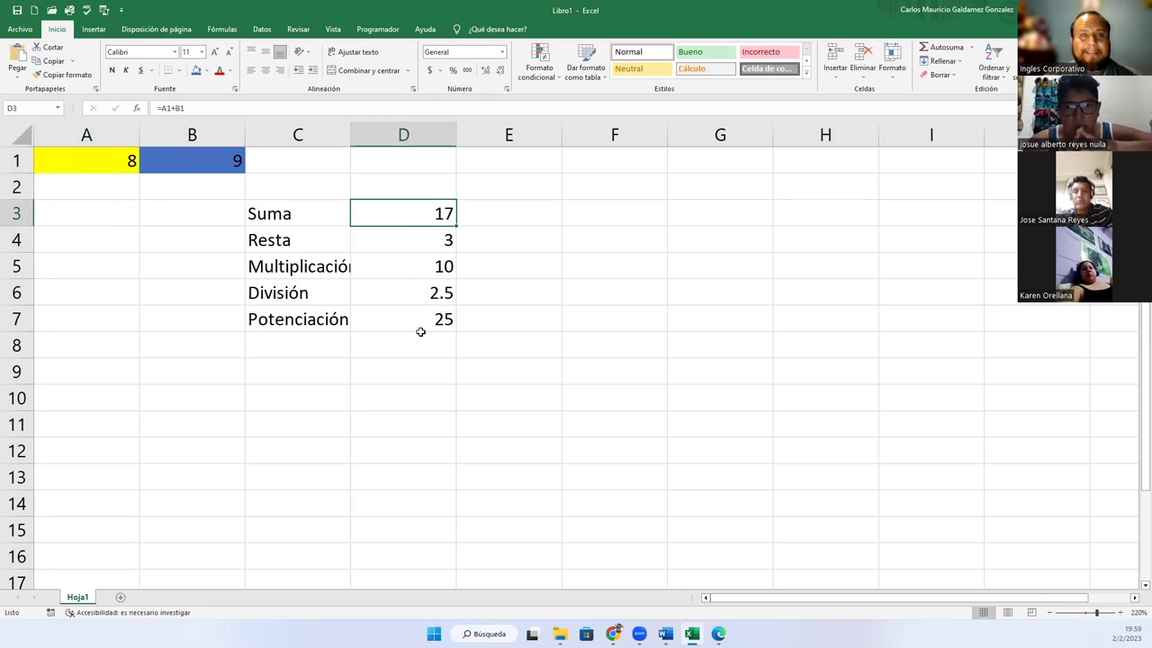
click(422, 322)
click(395, 221)
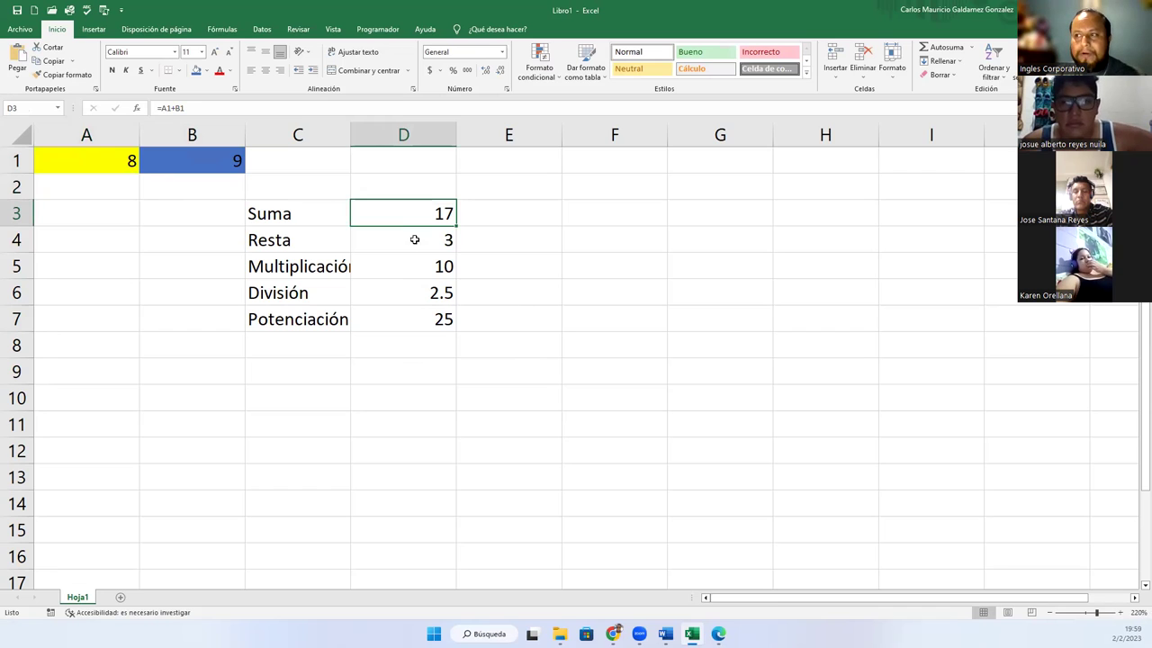
click(392, 241)
click(399, 265)
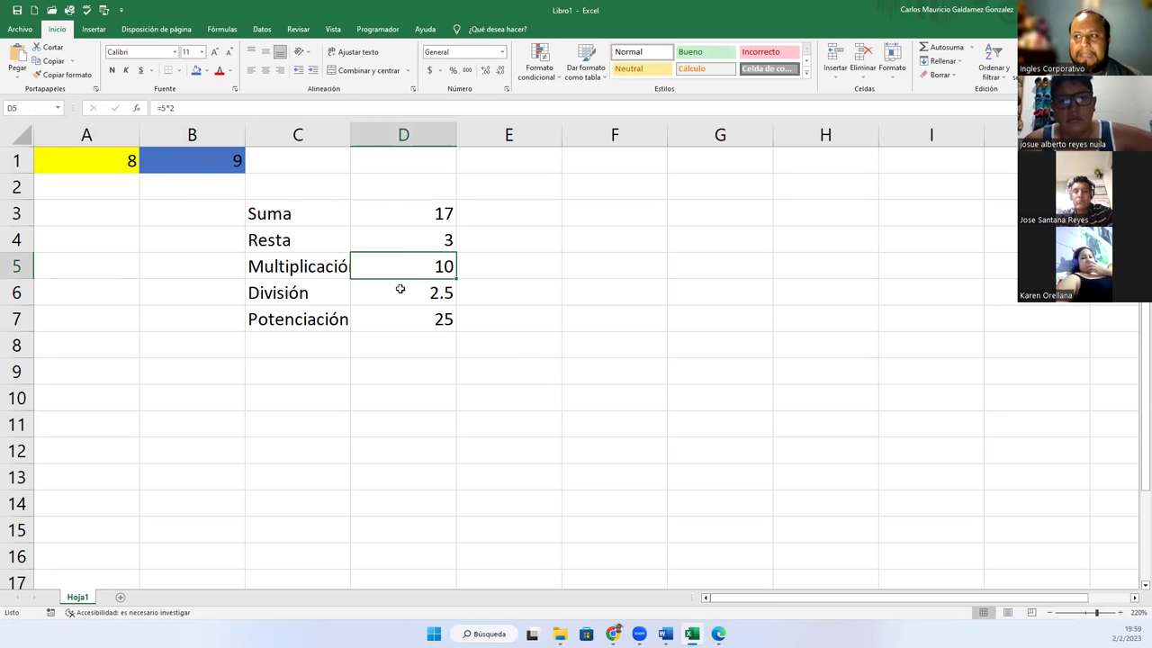
click(397, 291)
click(391, 315)
click(405, 218)
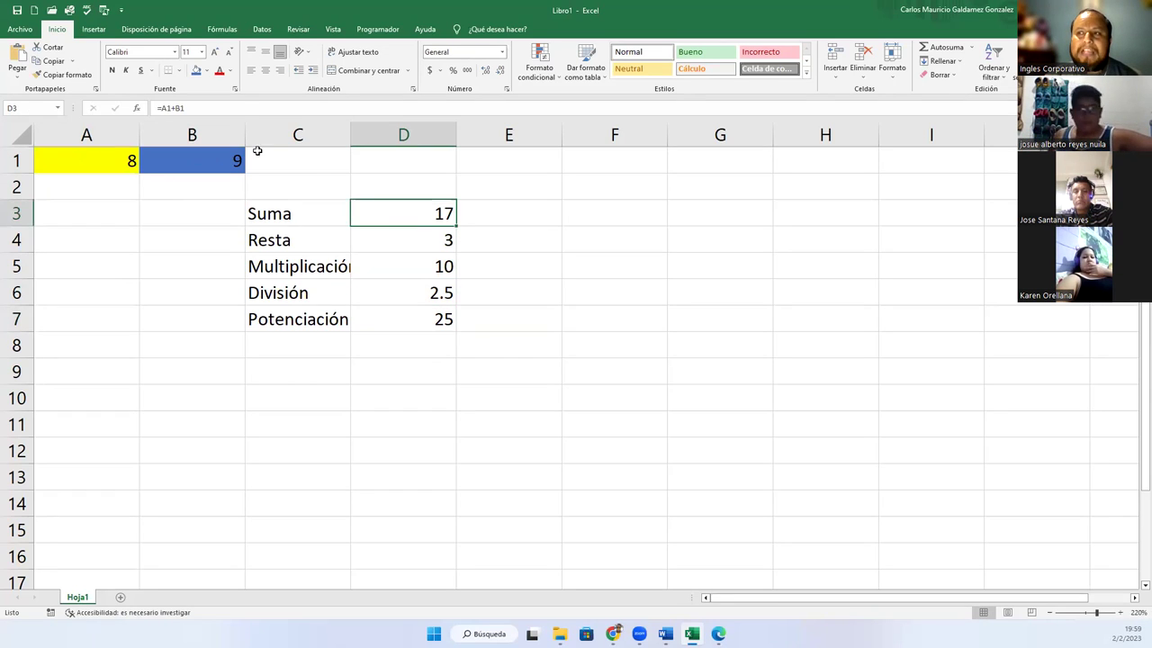
click(228, 111)
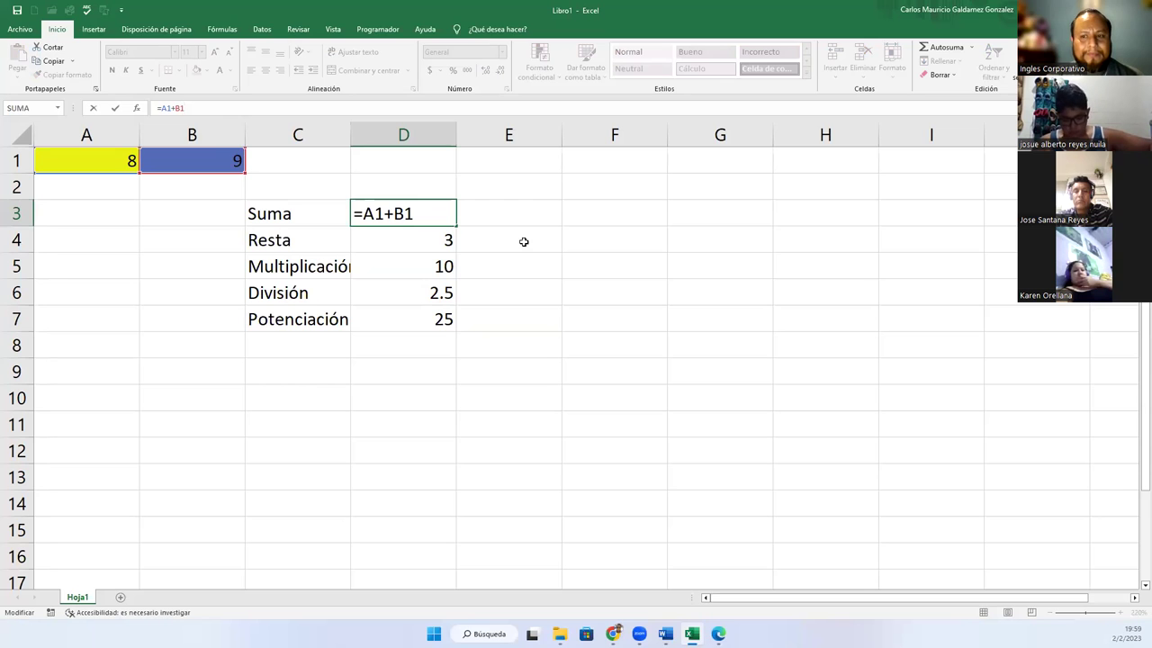
- Minimize Excel and bring the Sesion02 presentation back in full screen
key(super+d)
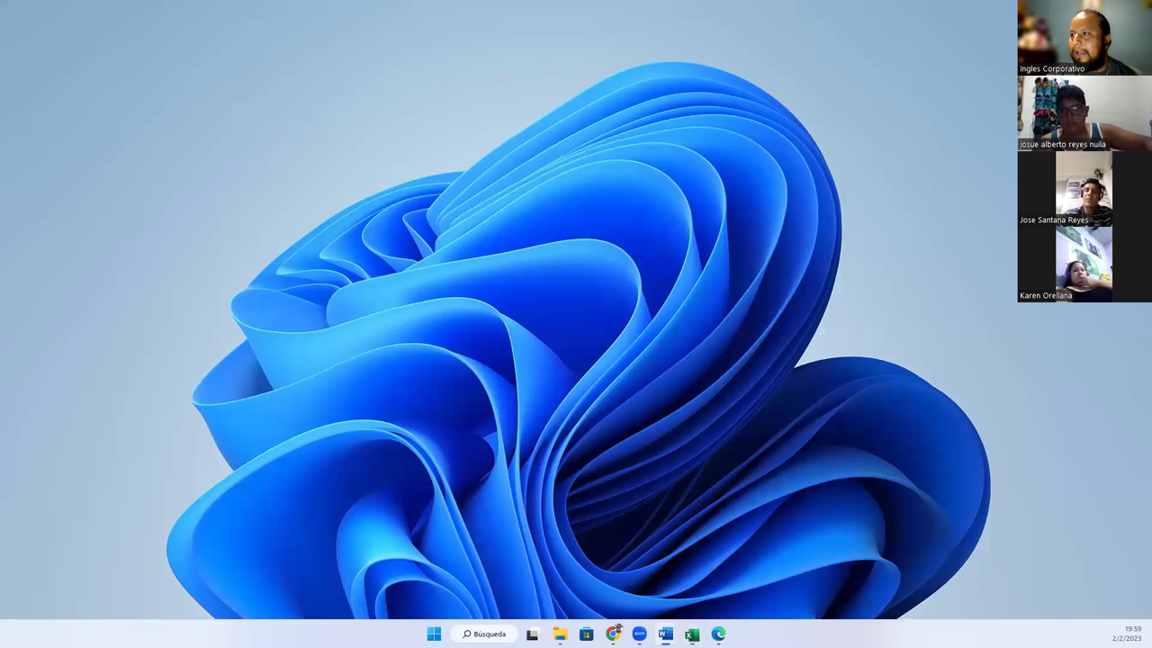
mouse_move(613, 633)
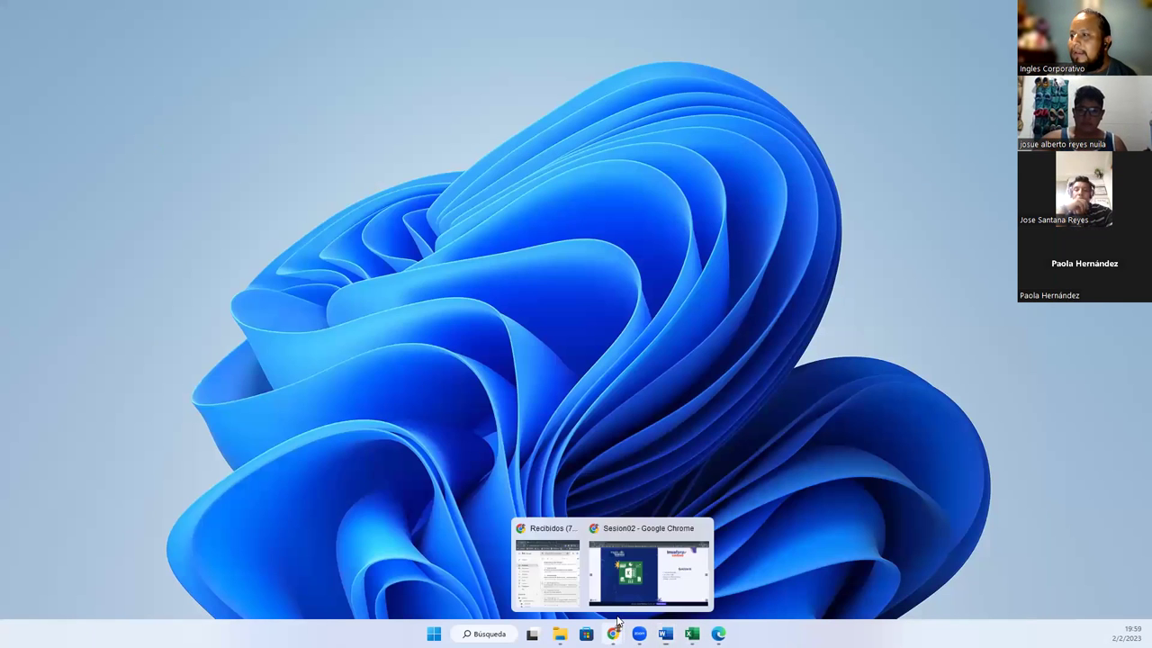
click(637, 580)
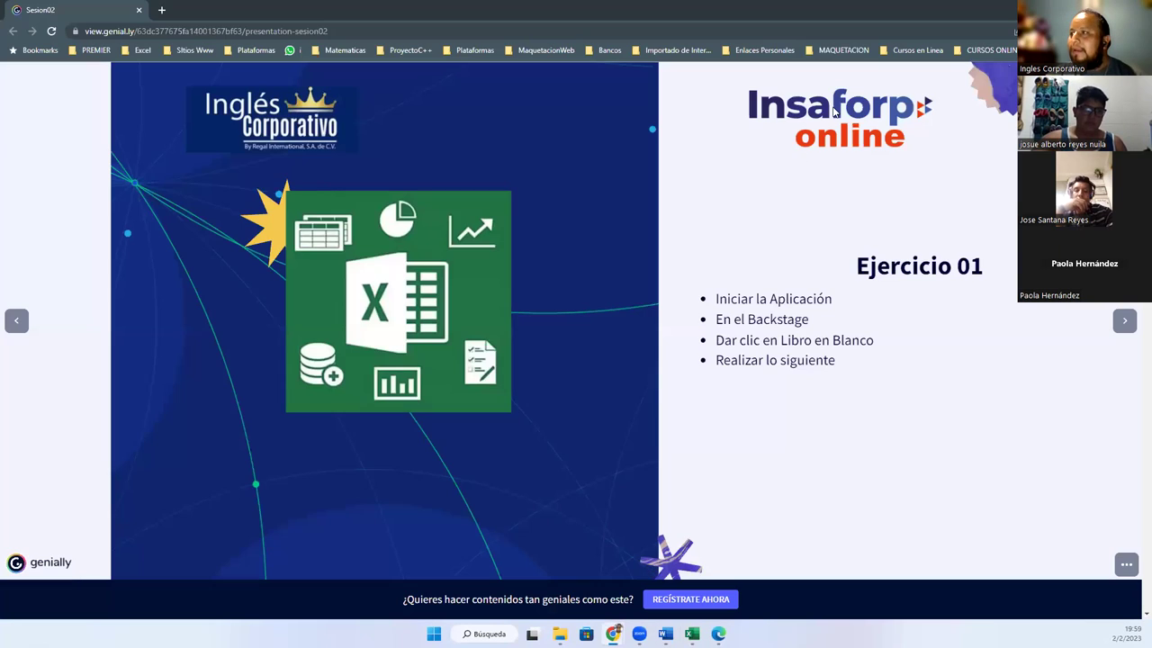
click(1104, 564)
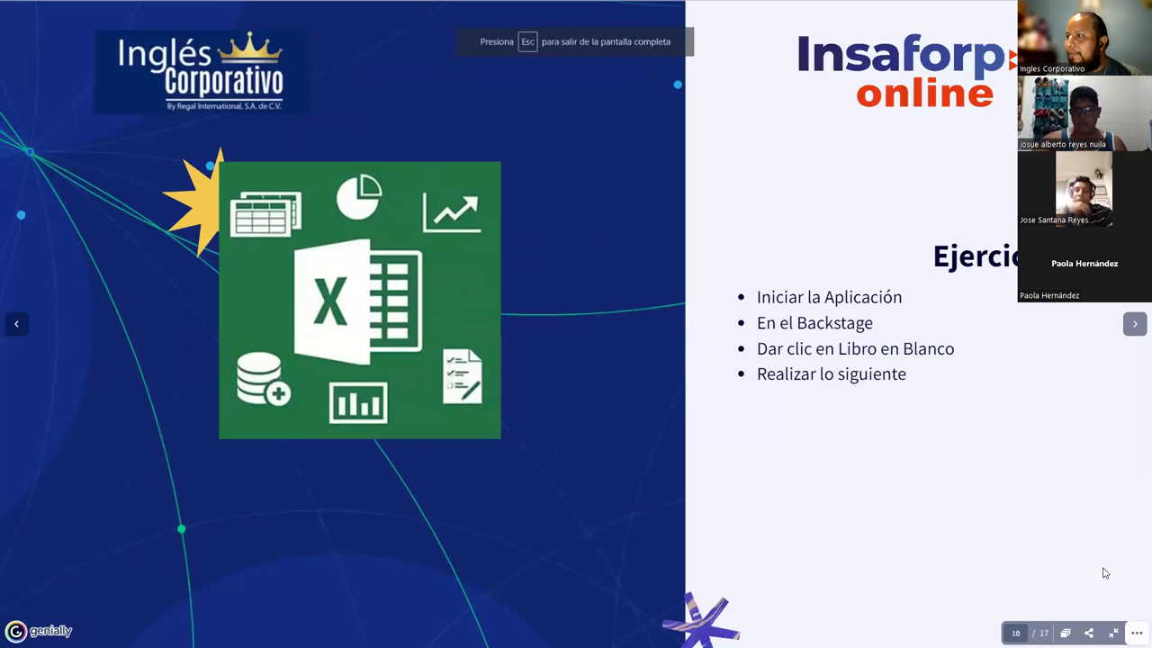
- Advance past the spreadsheet example and Desarrollo slides to RECURSOS
click(1136, 329)
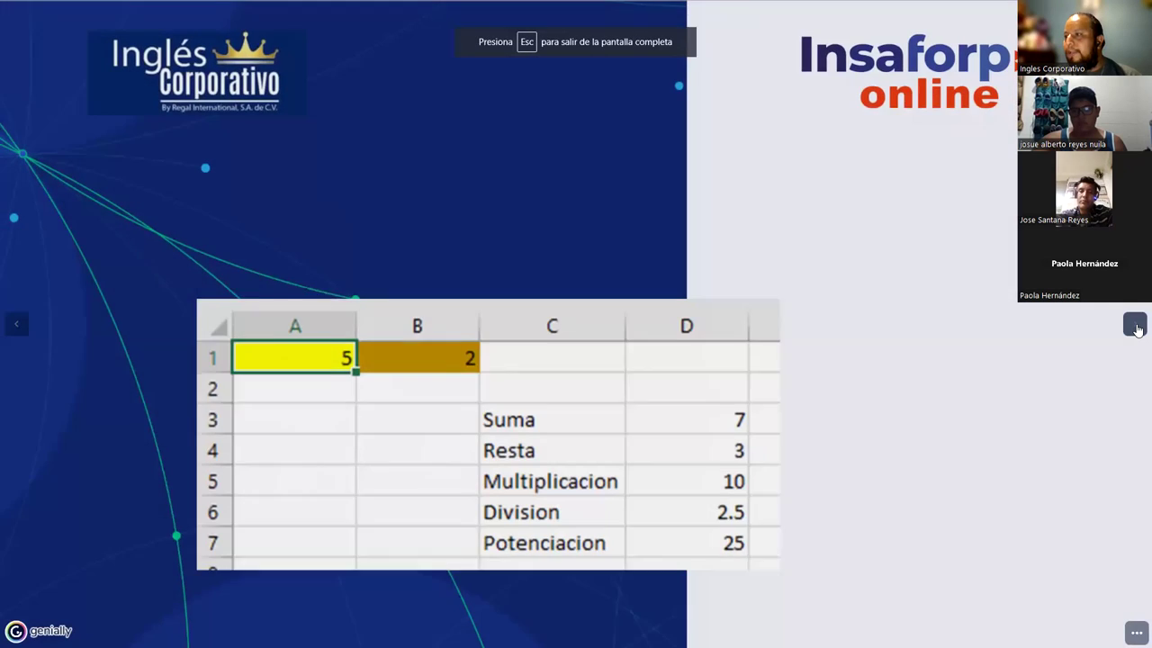
click(1135, 329)
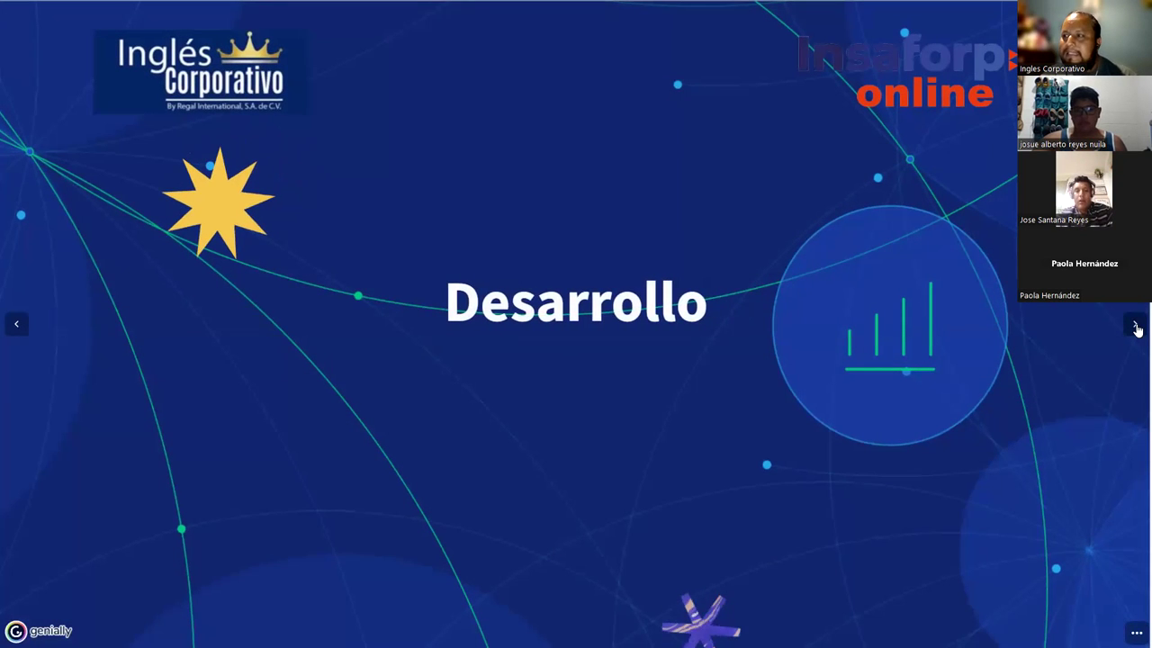
click(1136, 330)
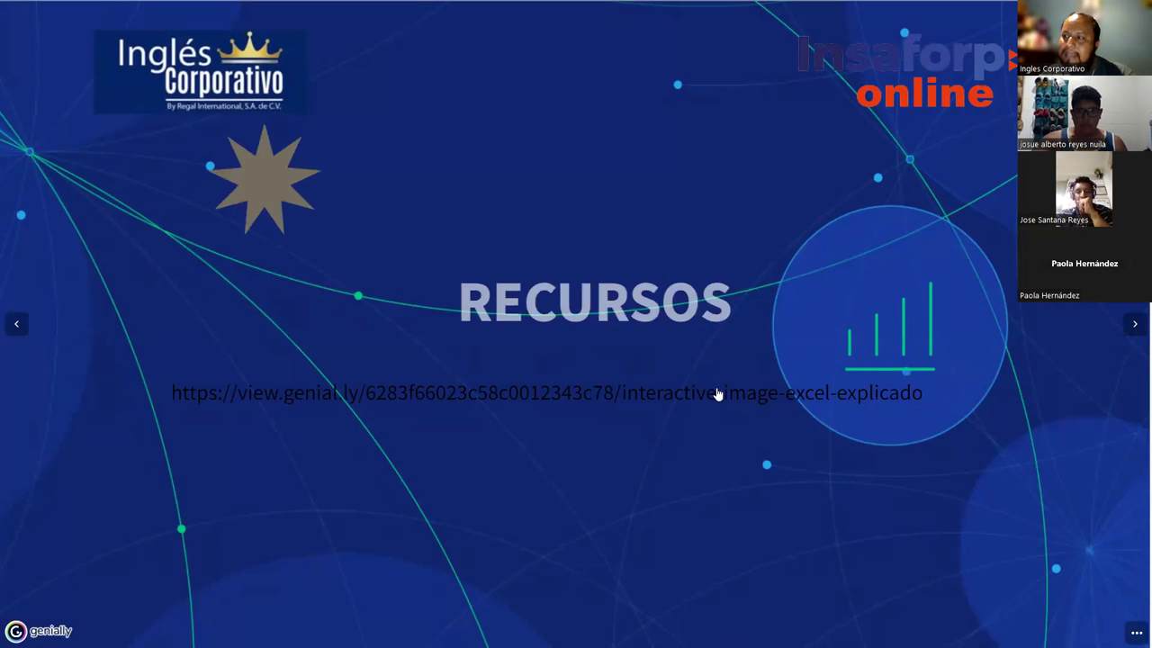
- Open the Excel Explicado guide and read the backstage and Microsoft account notes
click(520, 403)
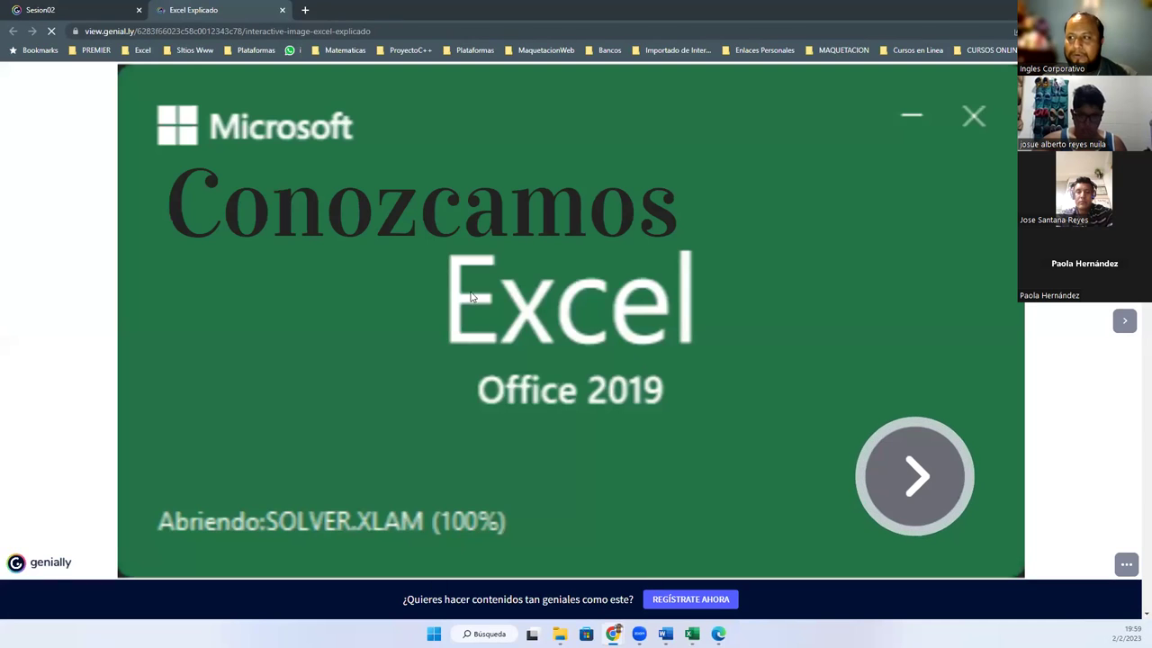
click(912, 489)
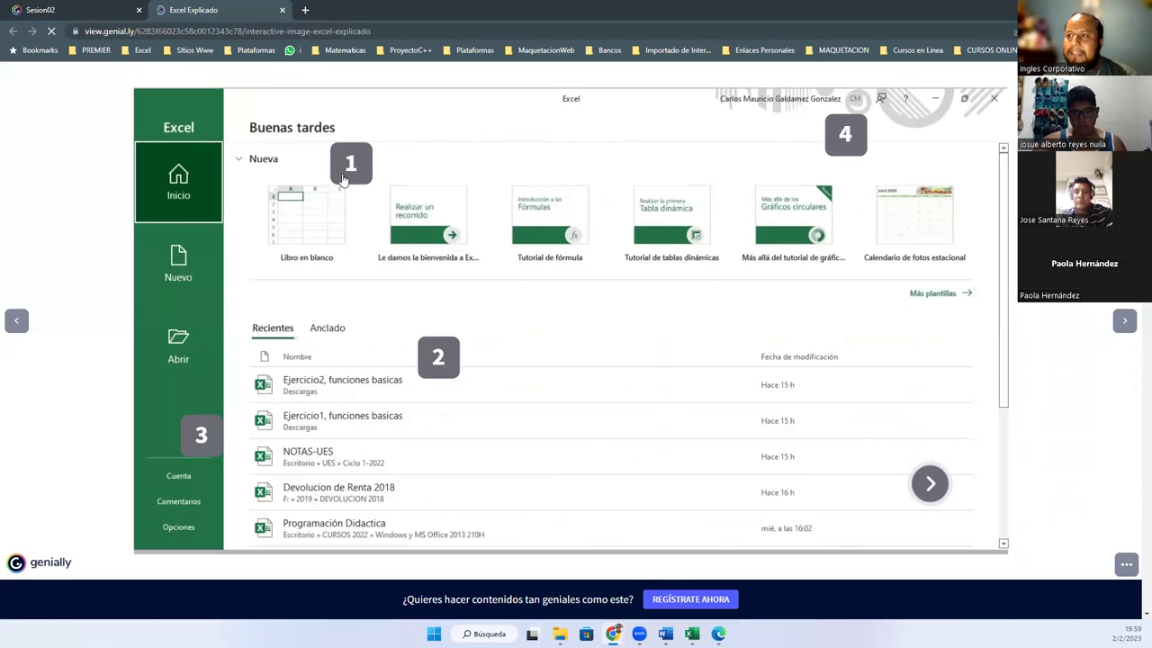
click(343, 171)
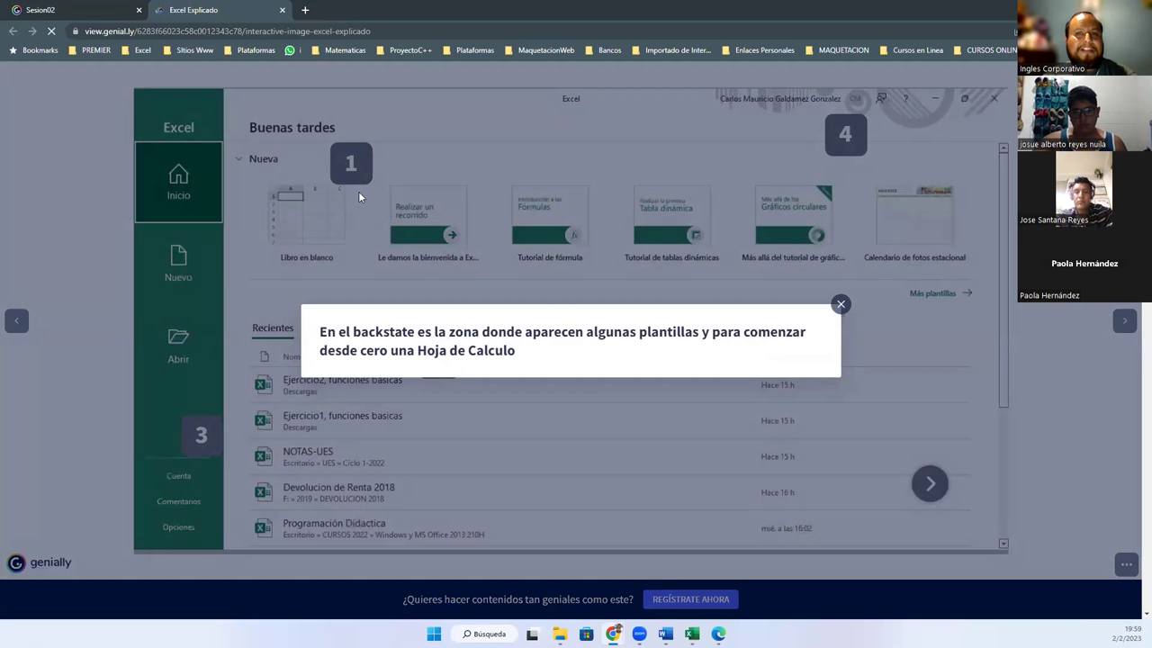
click(509, 221)
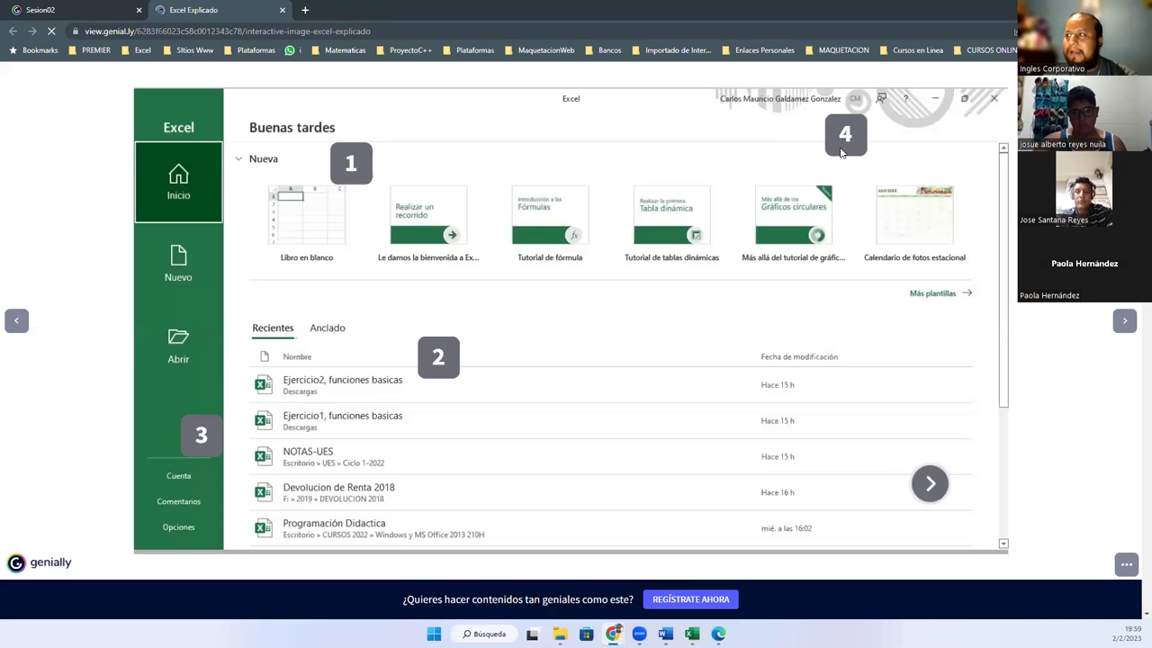
click(841, 153)
click(845, 417)
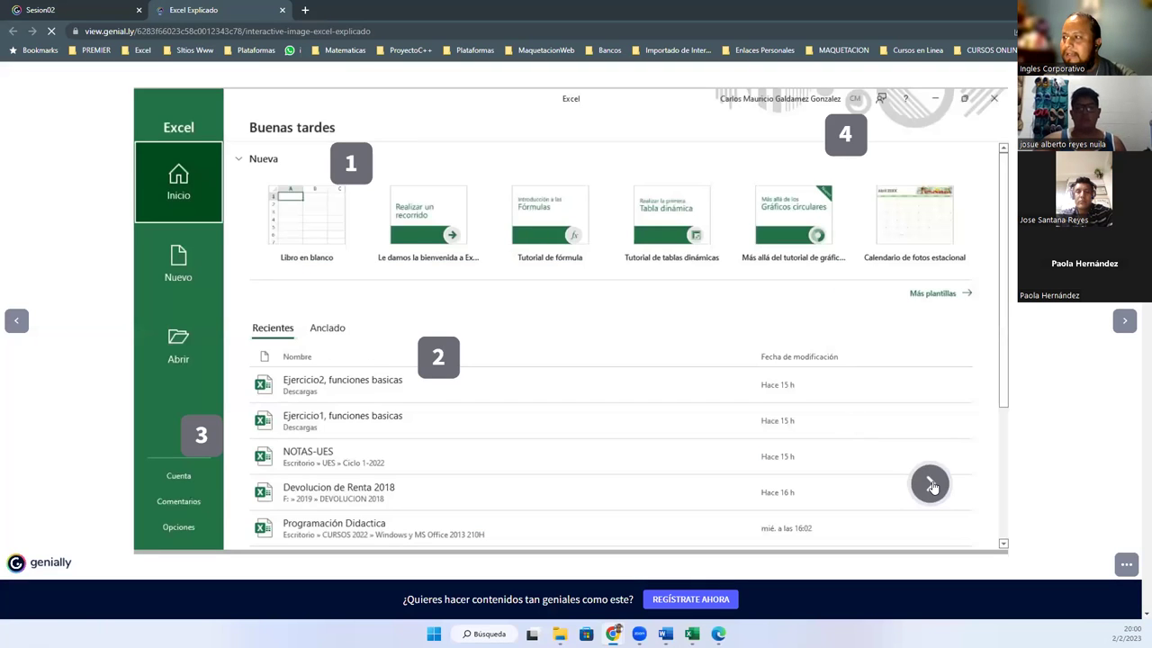
- On the blank workbook slide, read the Barra de acceso rápido and Barra de Título notes
click(930, 484)
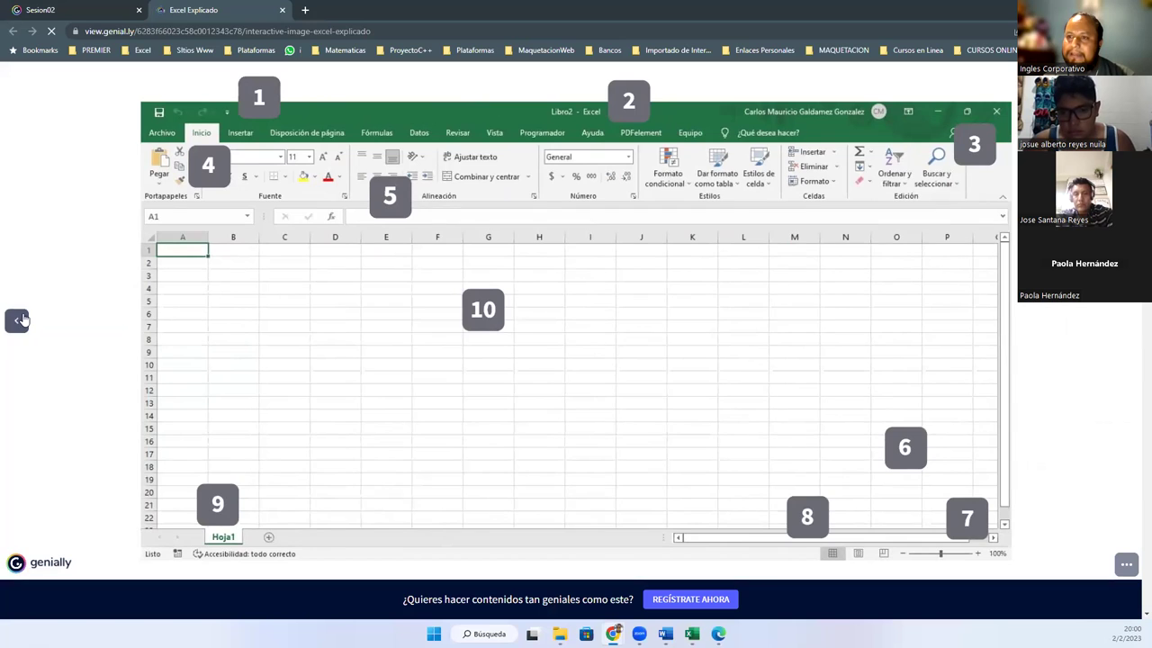
click(20, 319)
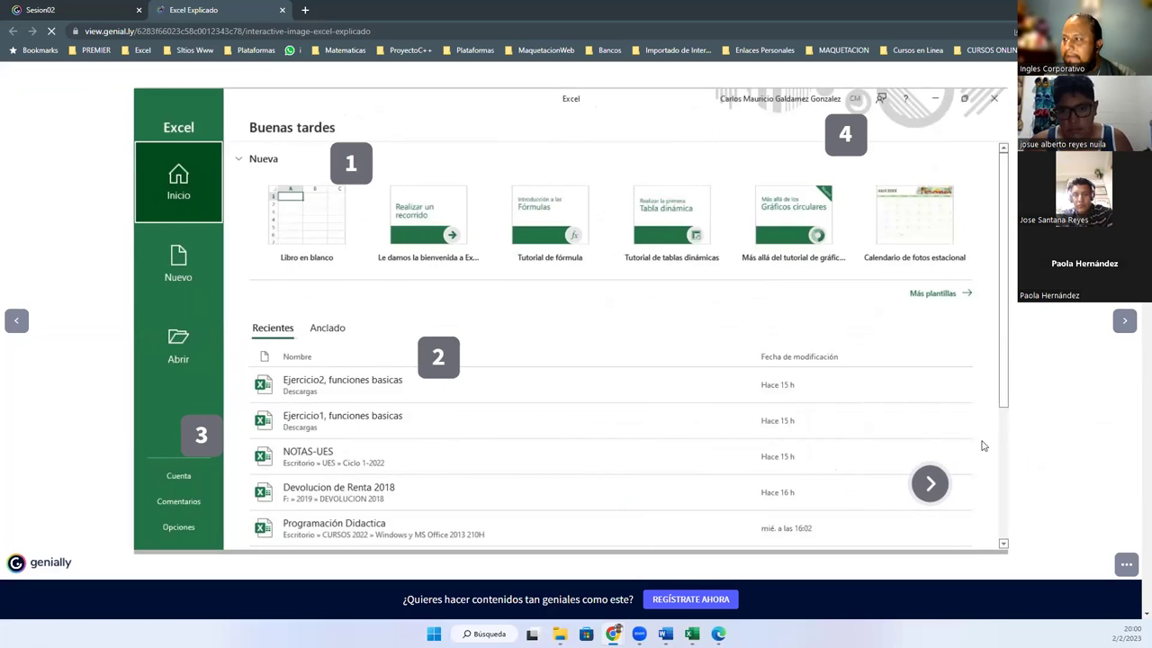
click(931, 485)
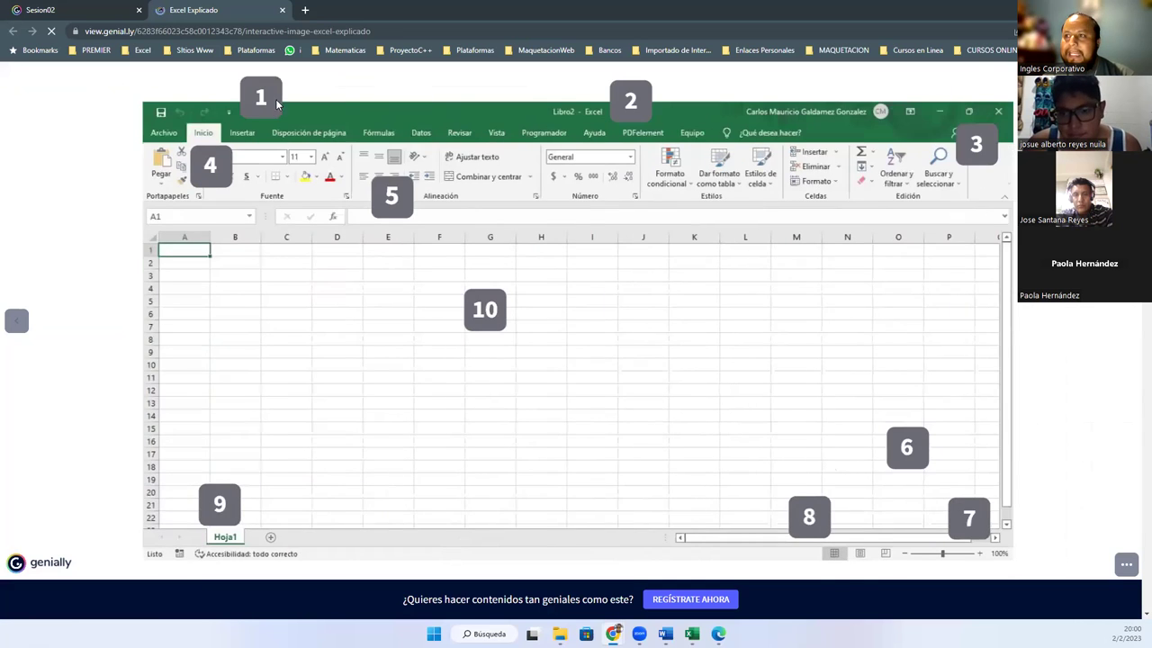
click(266, 109)
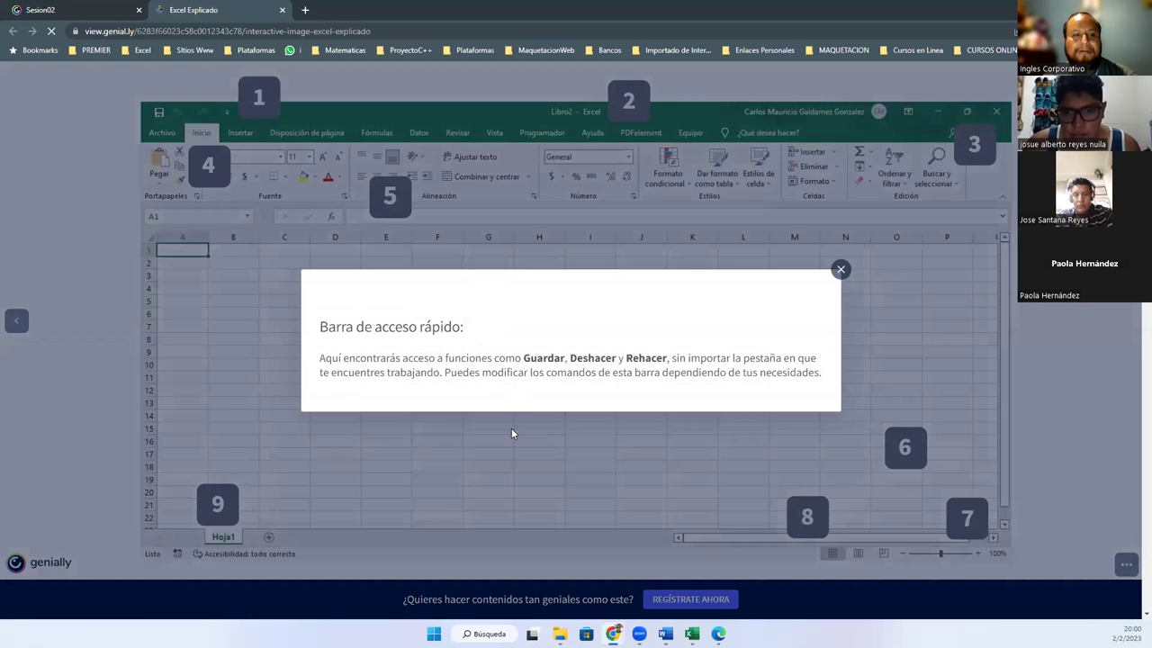
click(511, 433)
click(623, 111)
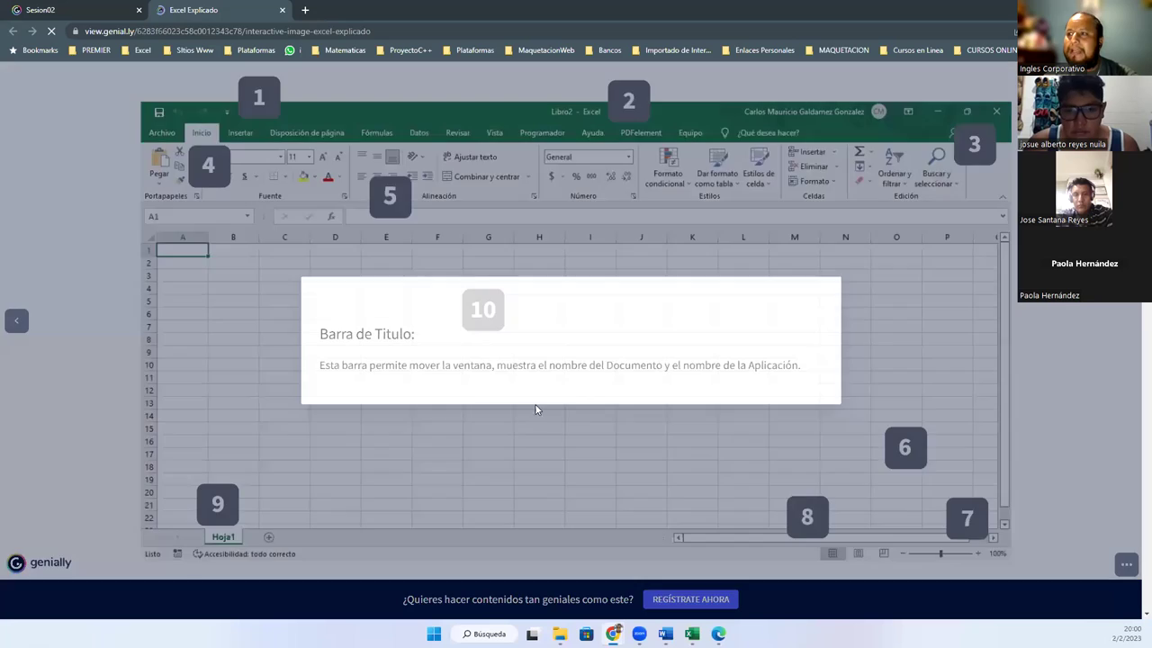
click(530, 435)
- Read the Tipo de vista and Hojas de cálculo notes, then return to Sesion02
click(803, 518)
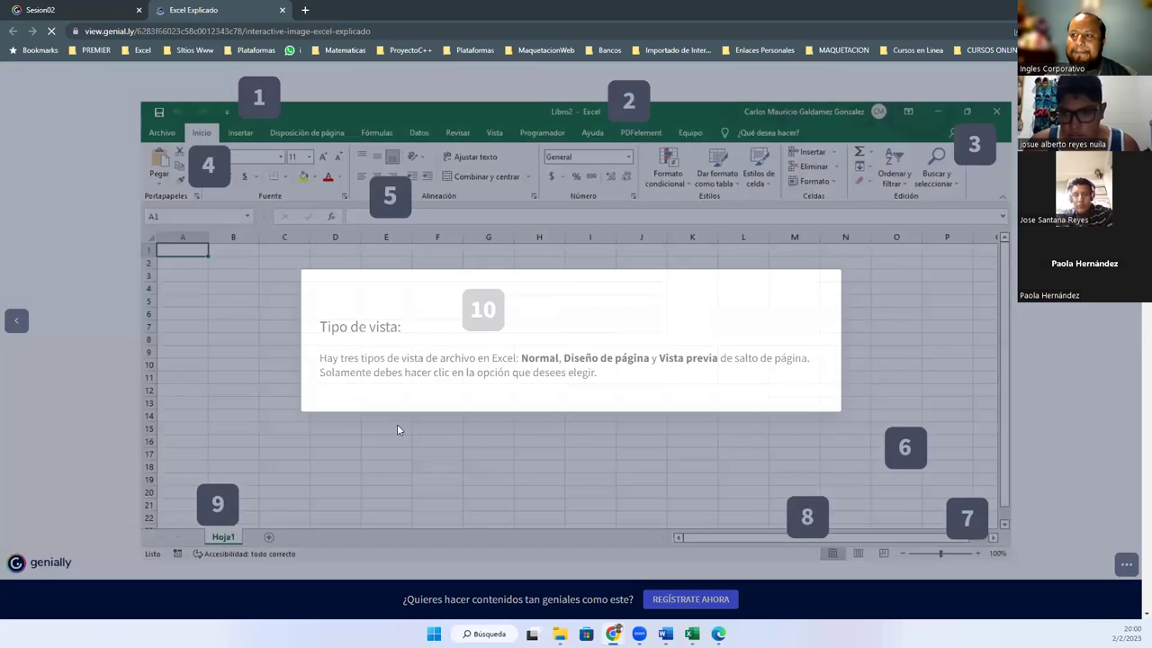
click(220, 494)
click(218, 502)
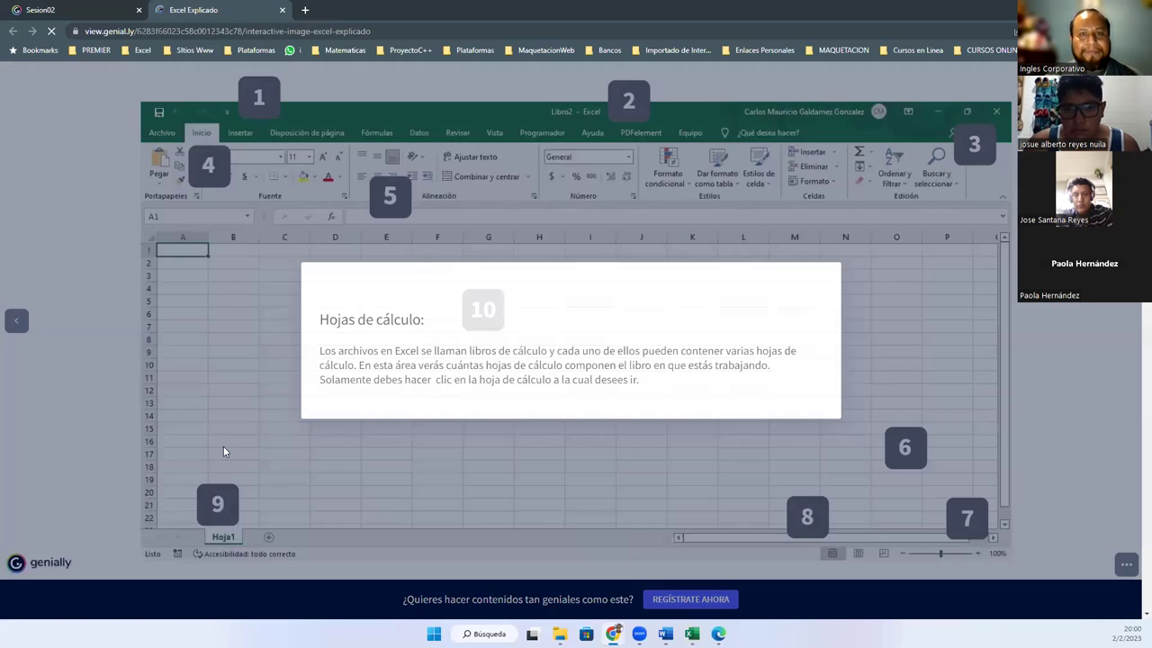
click(224, 355)
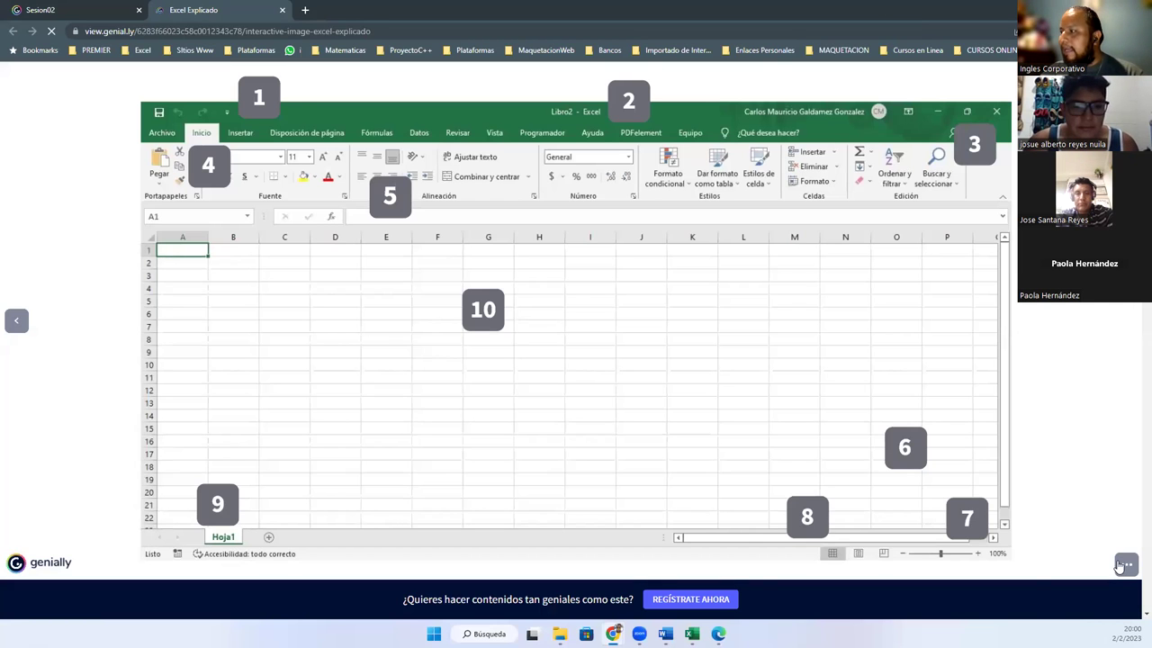
key(ctrl+shift+Tab)
- Restore full screen and advance past the 90% slide to ZONA DE CONSULTAS
click(1105, 565)
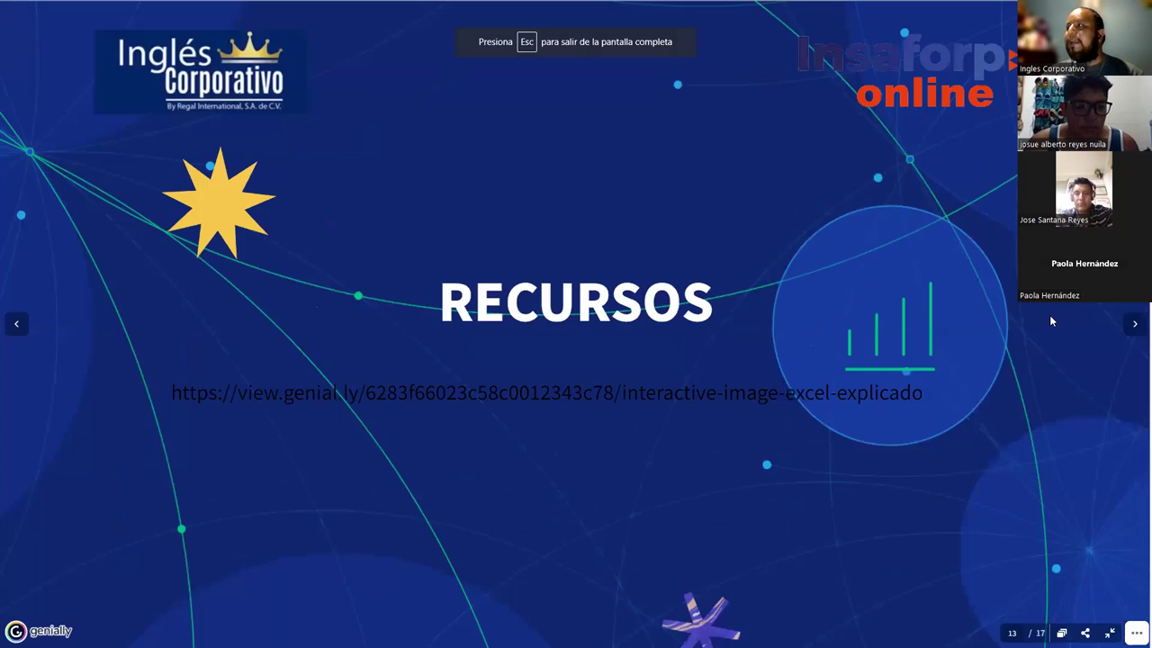
click(1136, 329)
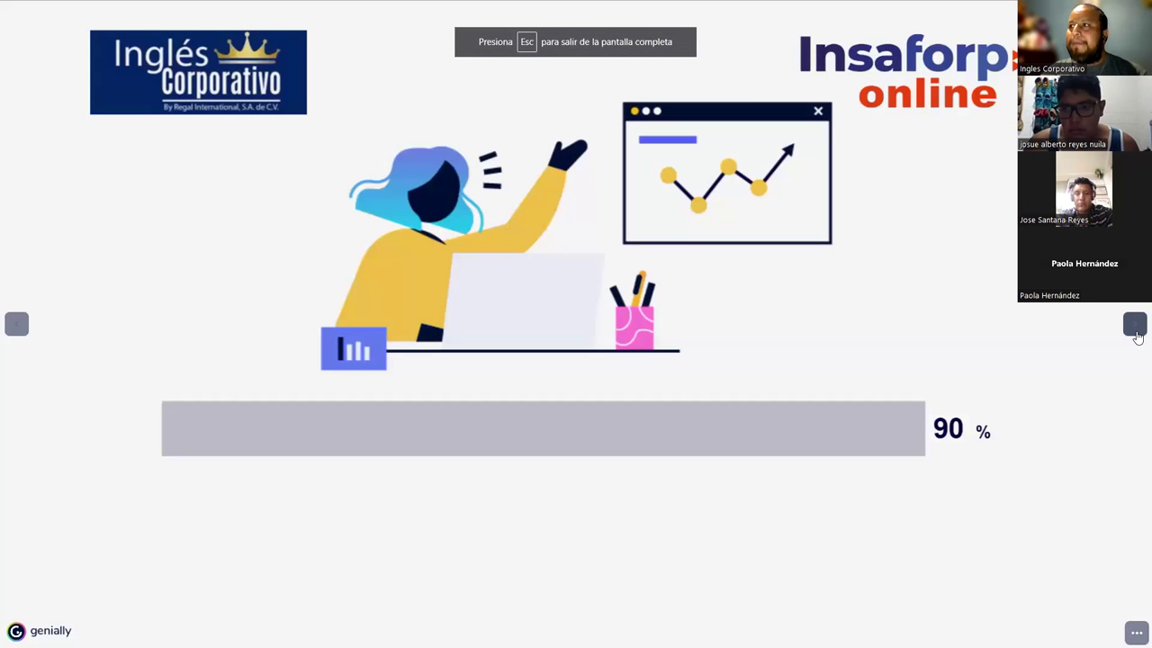
click(1136, 329)
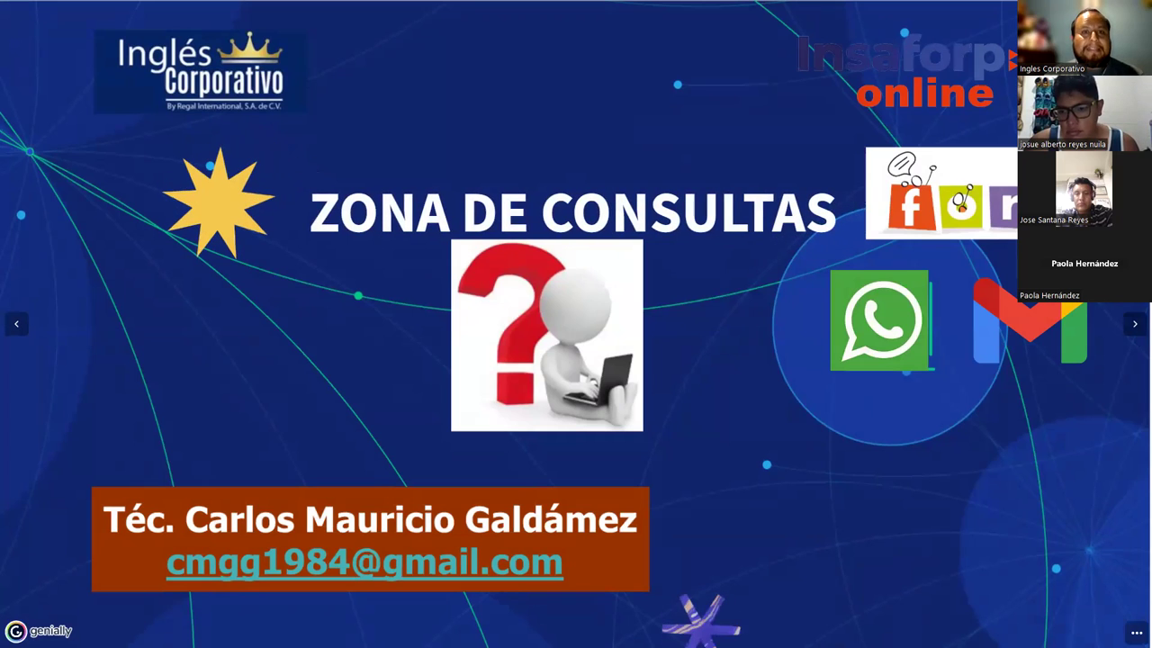